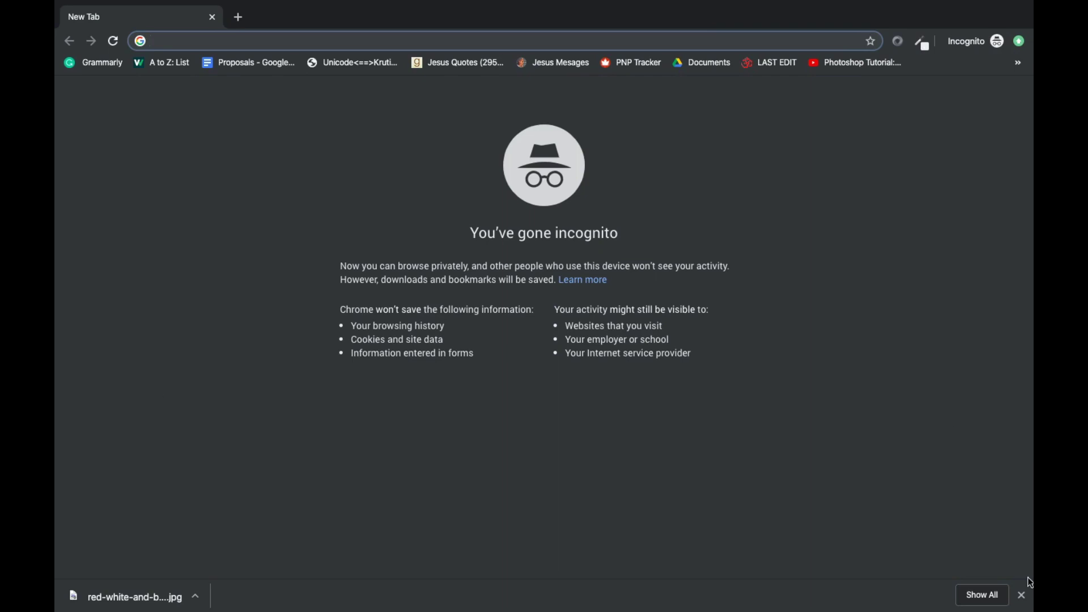
Step: Close the downloads bar and open the pexels.com website
click(1022, 595)
text(pexels.com)
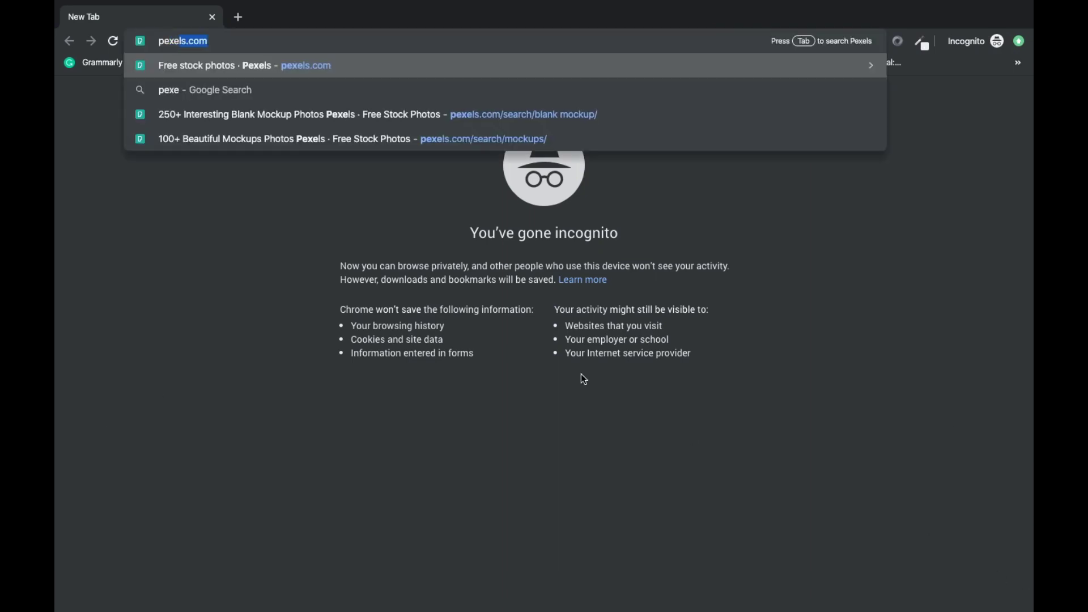
key(Return)
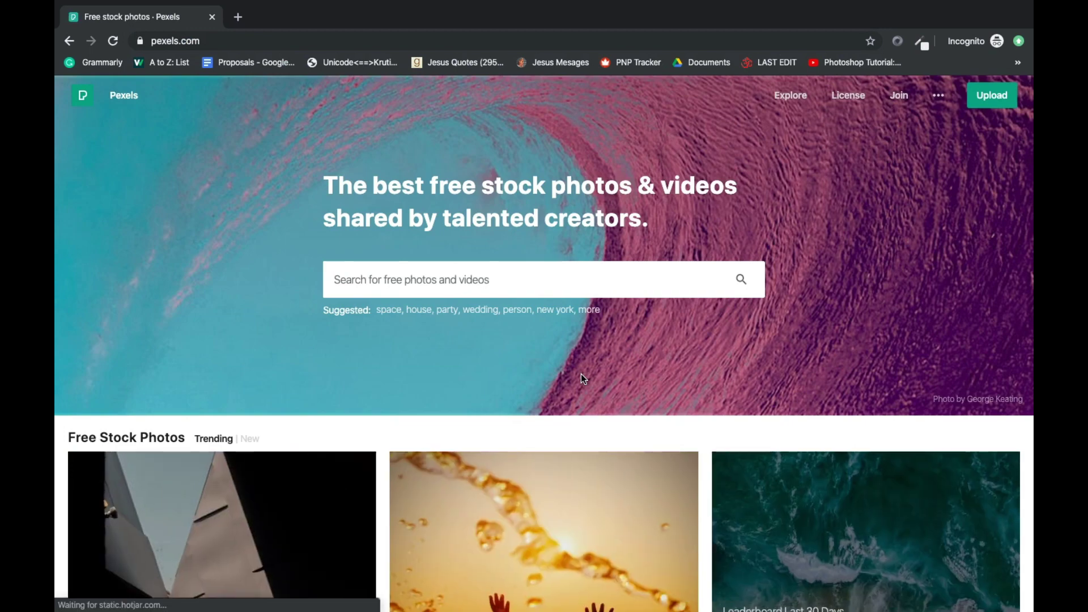
Step: Search Pexels for "wooden background"
text(wooden)
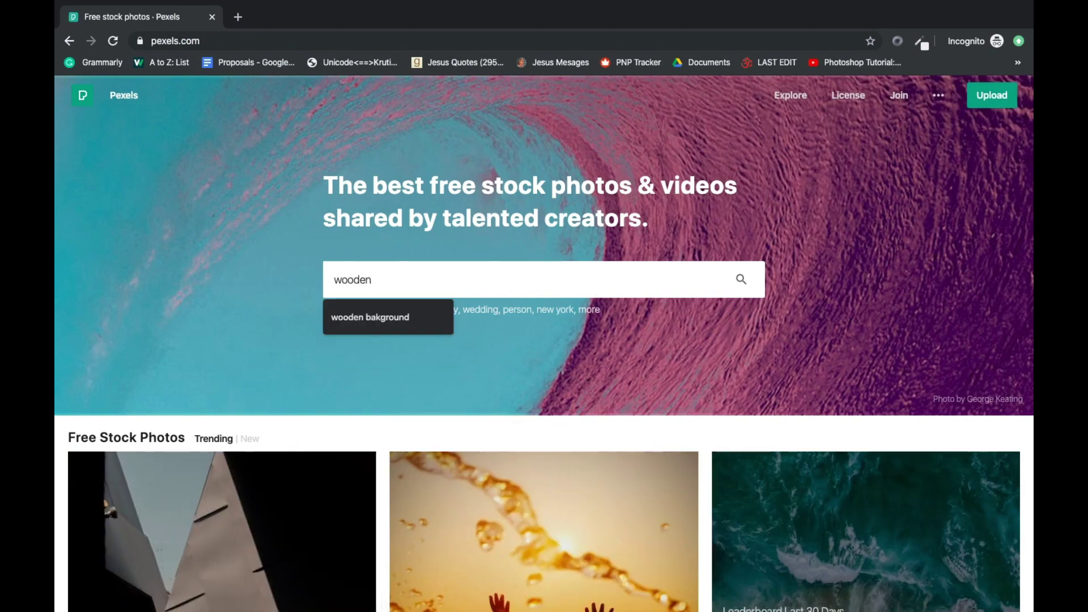
click(418, 317)
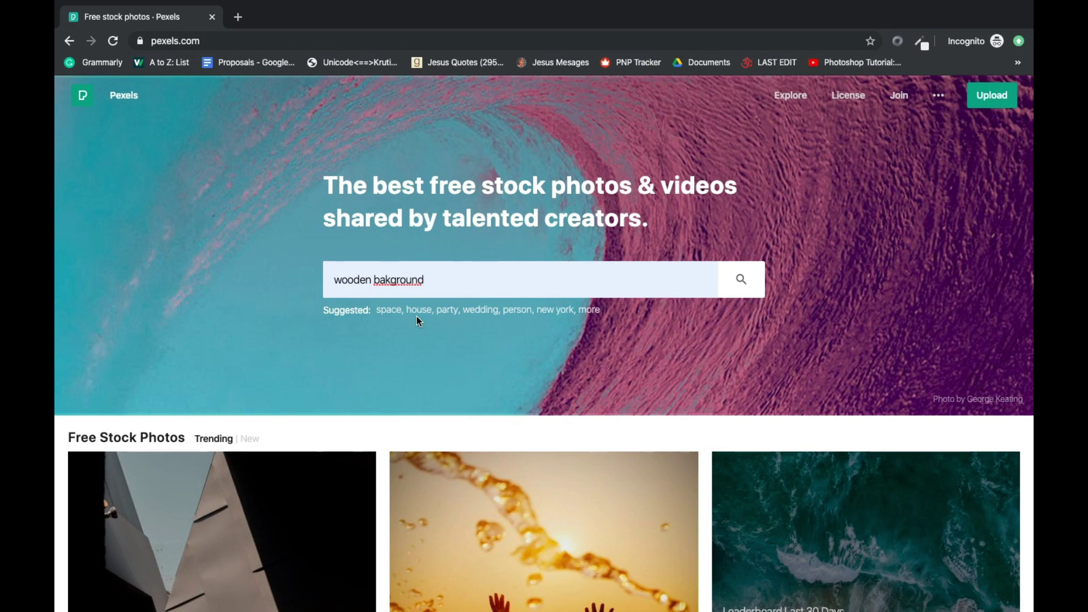
click(390, 277)
text(c)
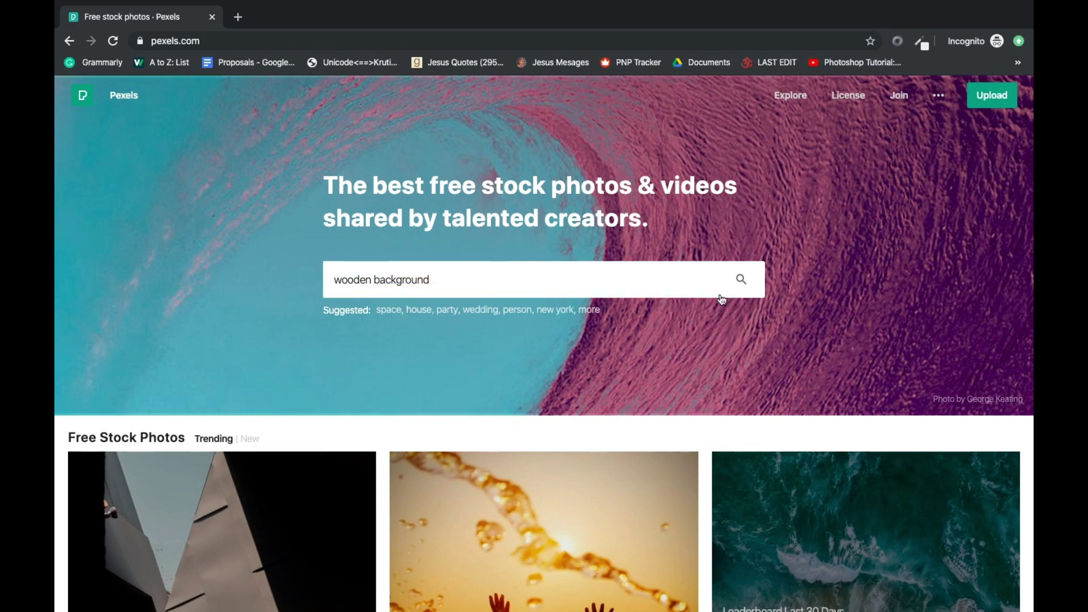
click(741, 280)
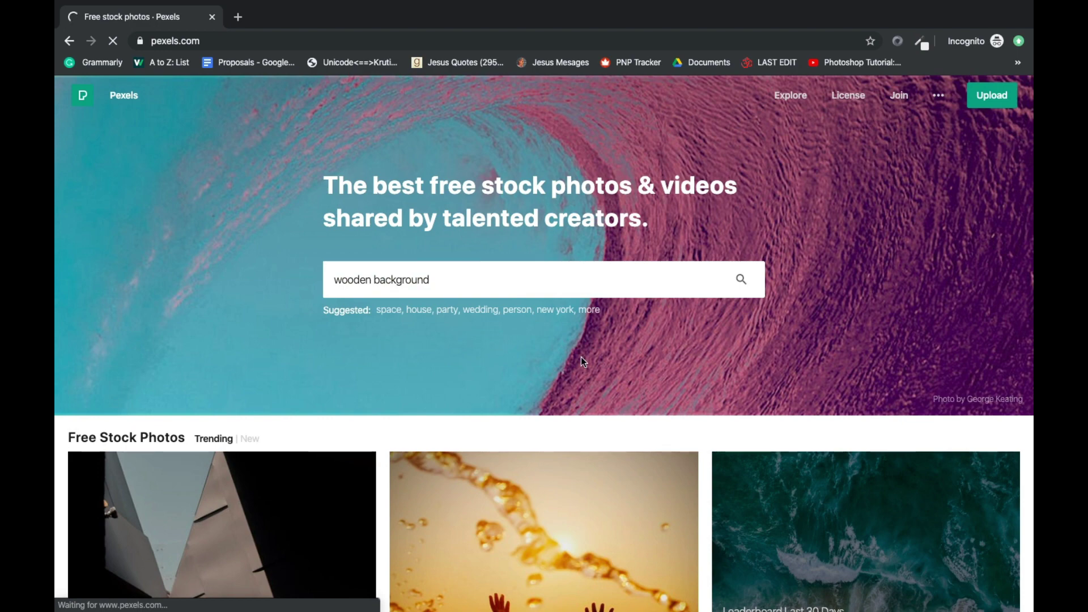
Step: Find the dark wooden background photo with red, white and brown gift boxes and download it for free
scroll(584, 362, down, 1)
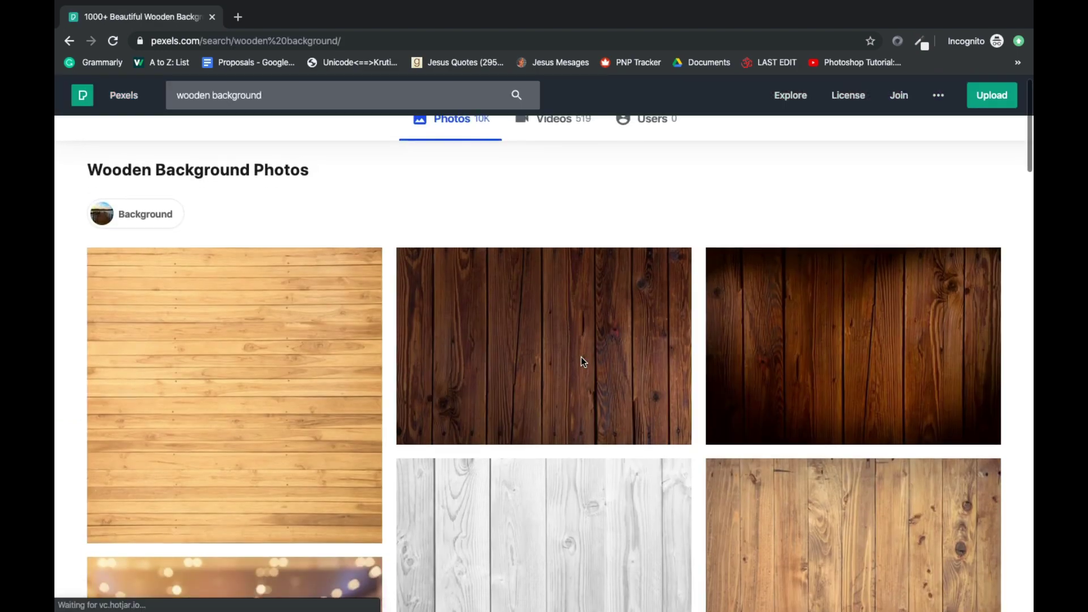
scroll(582, 362, down, 3)
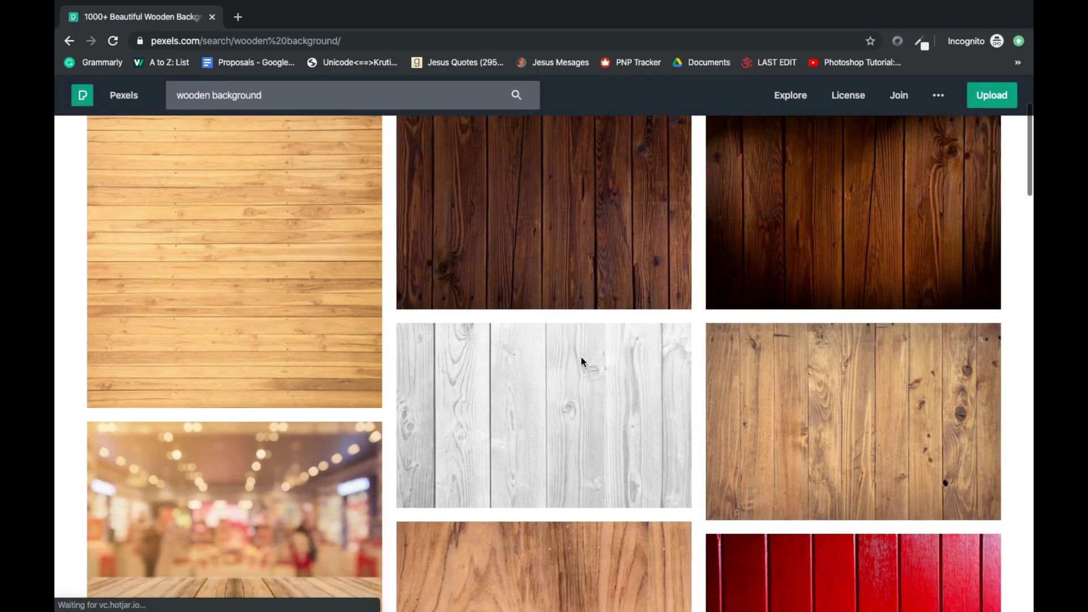
scroll(582, 362, down, 10)
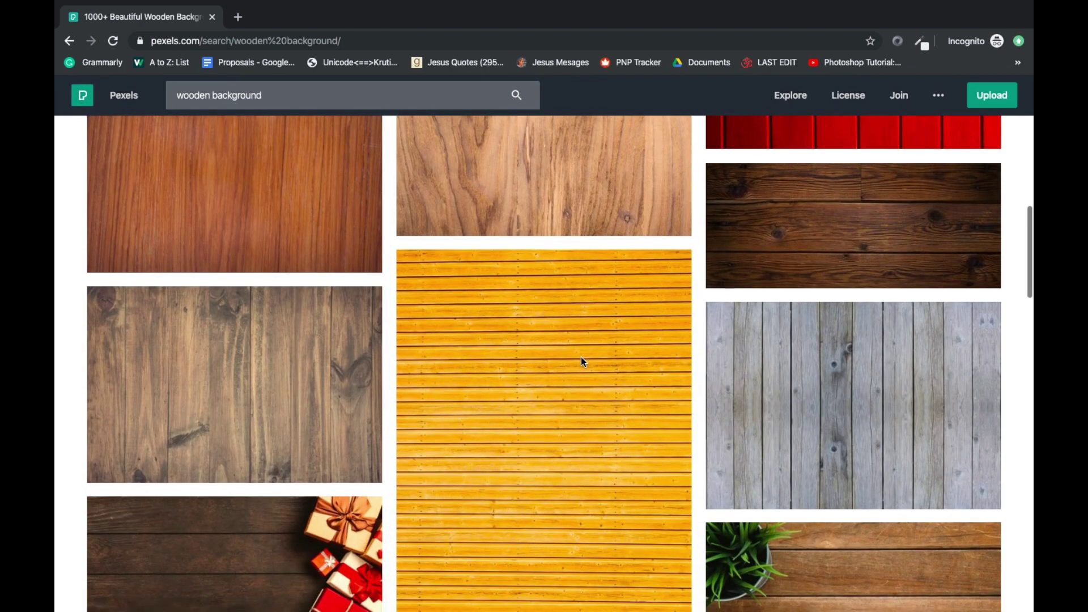
scroll(582, 361, down, 7)
scroll(582, 362, up, 2)
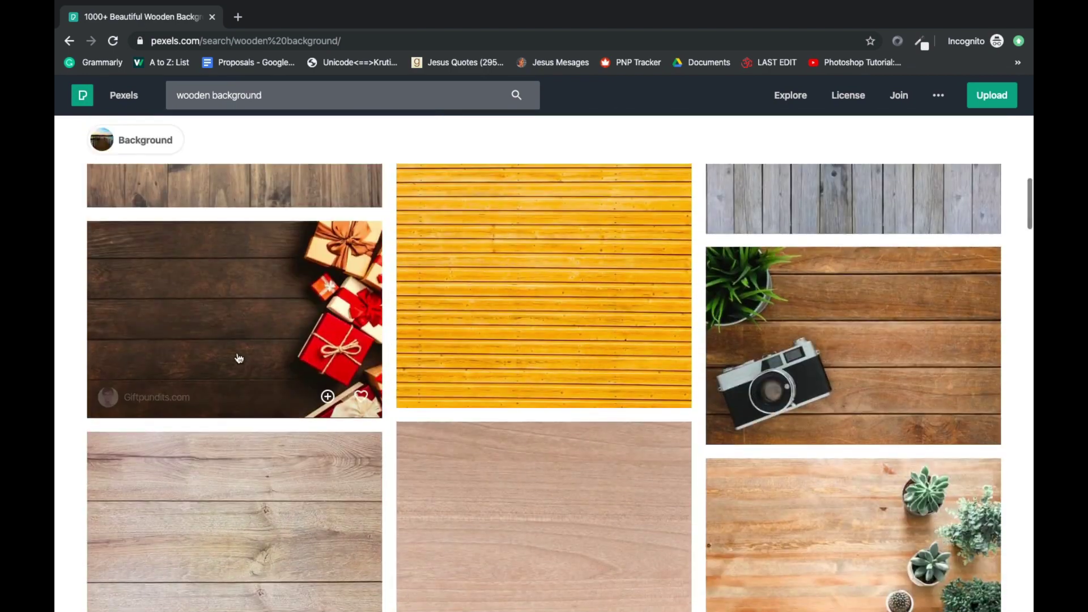
click(250, 290)
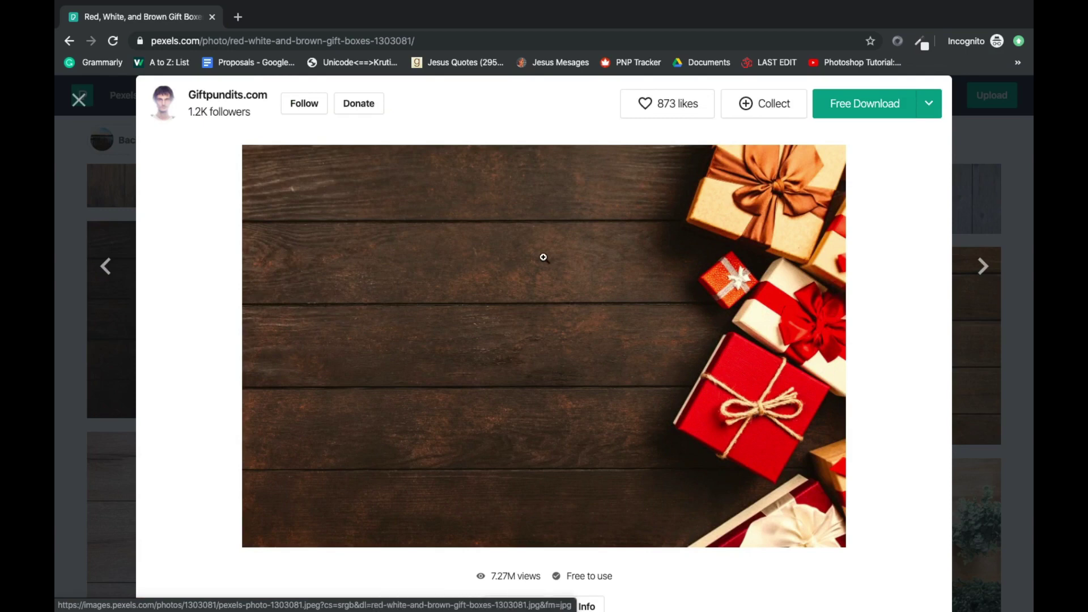
click(855, 101)
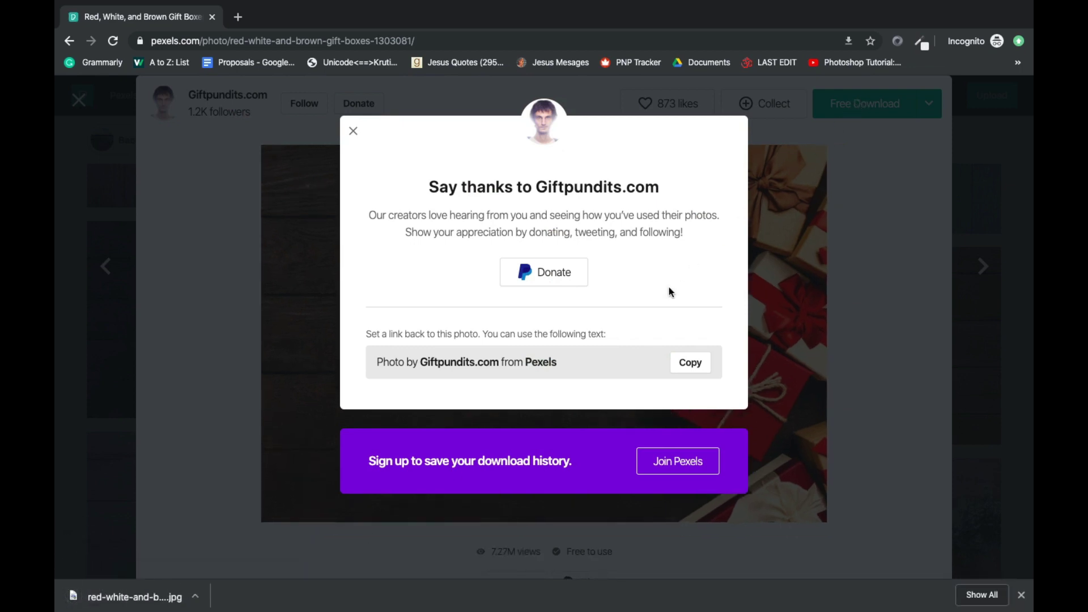
Step: Switch to Photoshop and create a new document 1920 by 1080 pixels with a resolution of 300 pixels/centimeter
key(super+Tab)
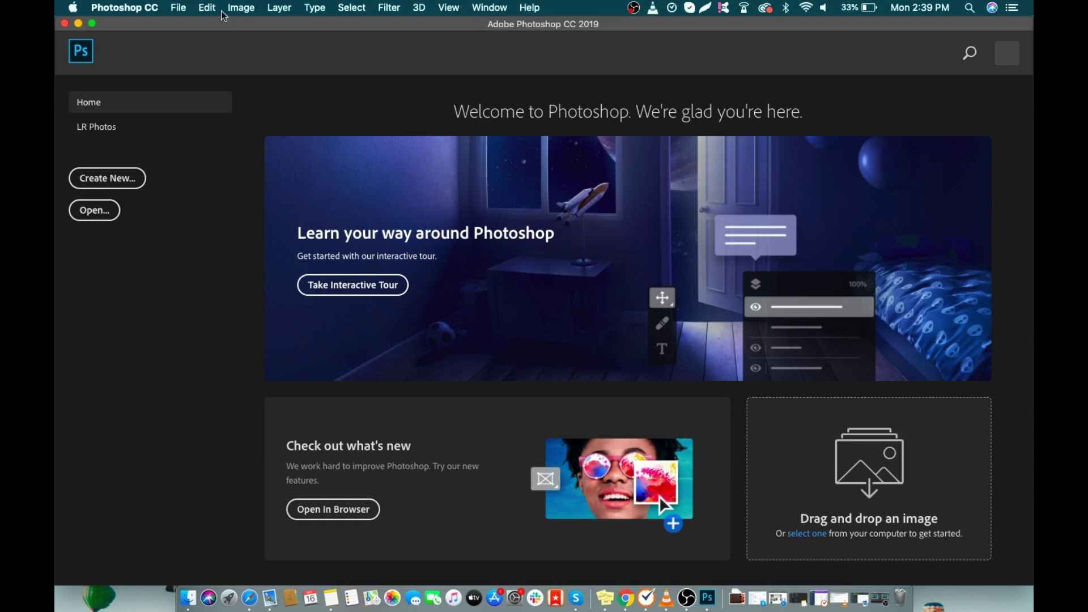
click(178, 16)
click(184, 24)
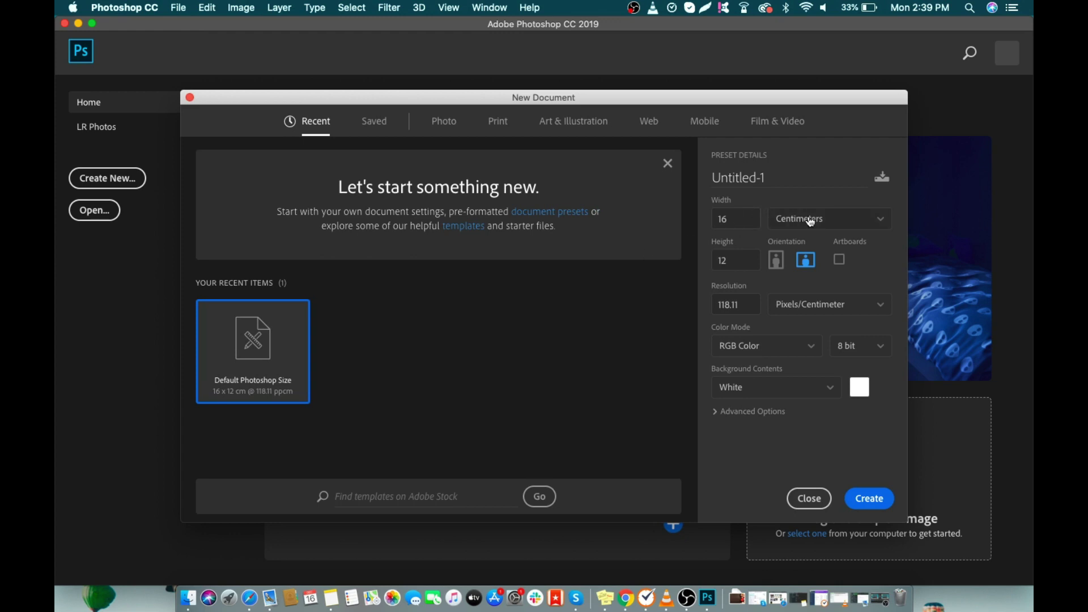
click(810, 221)
click(808, 243)
double_click(735, 218)
text(1920)
double_click(740, 258)
text(1)
double_click(739, 303)
text(300)
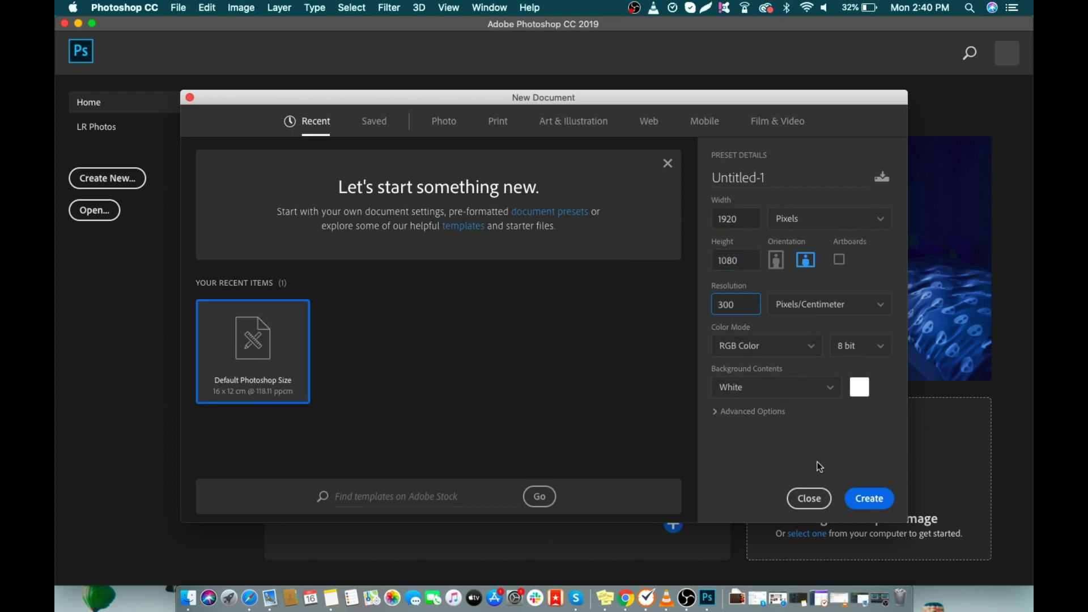
click(869, 498)
Step: Place the downloaded gift-box photo from the Downloads folder into the document and align it with the canvas's right edge
click(195, 597)
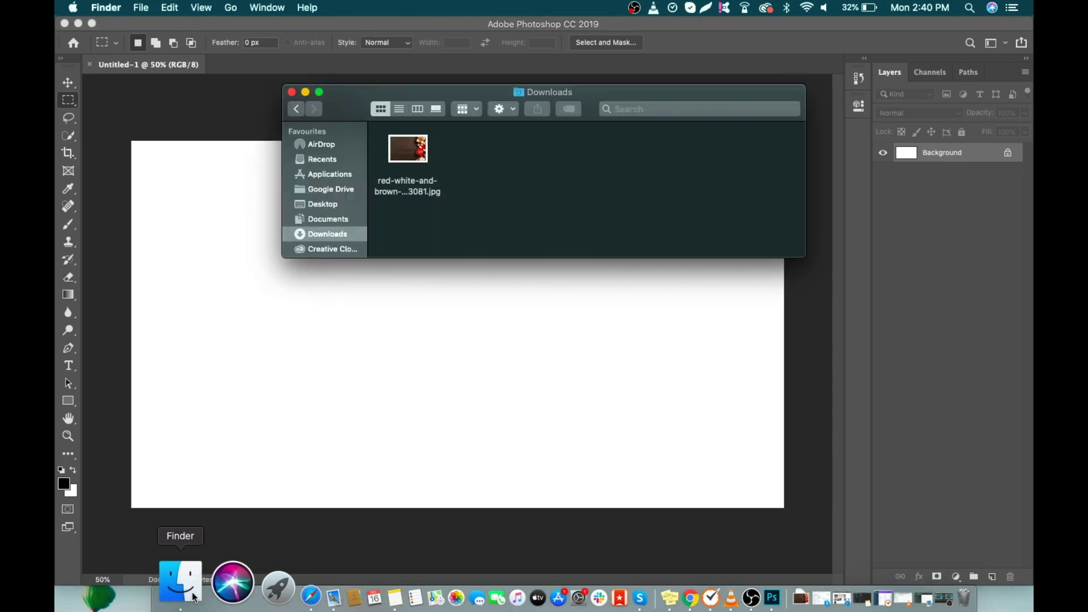
drag(412, 155, 421, 334)
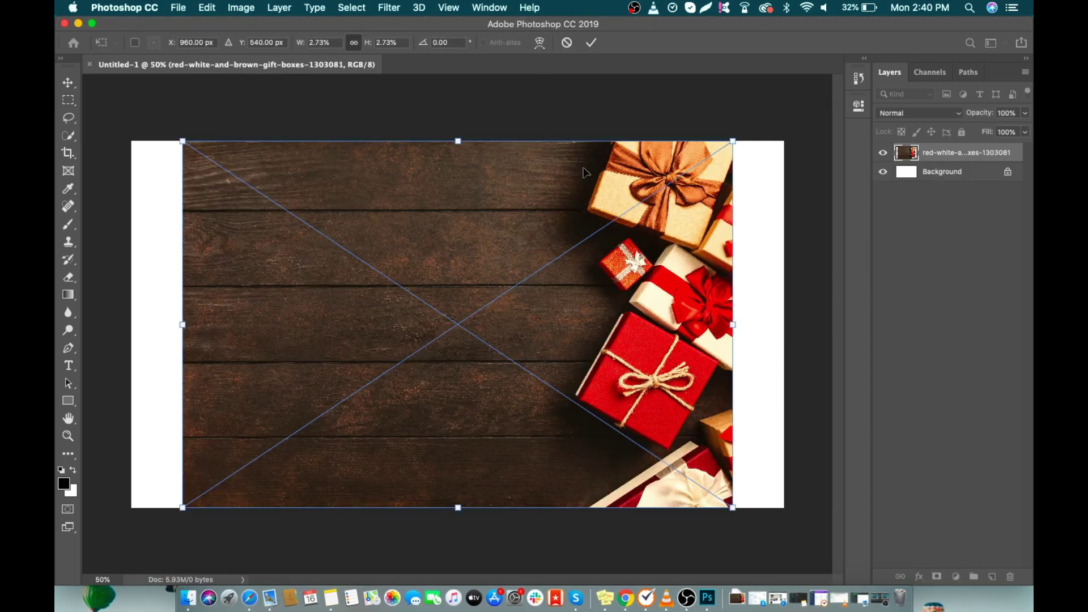
drag(585, 171, 633, 172)
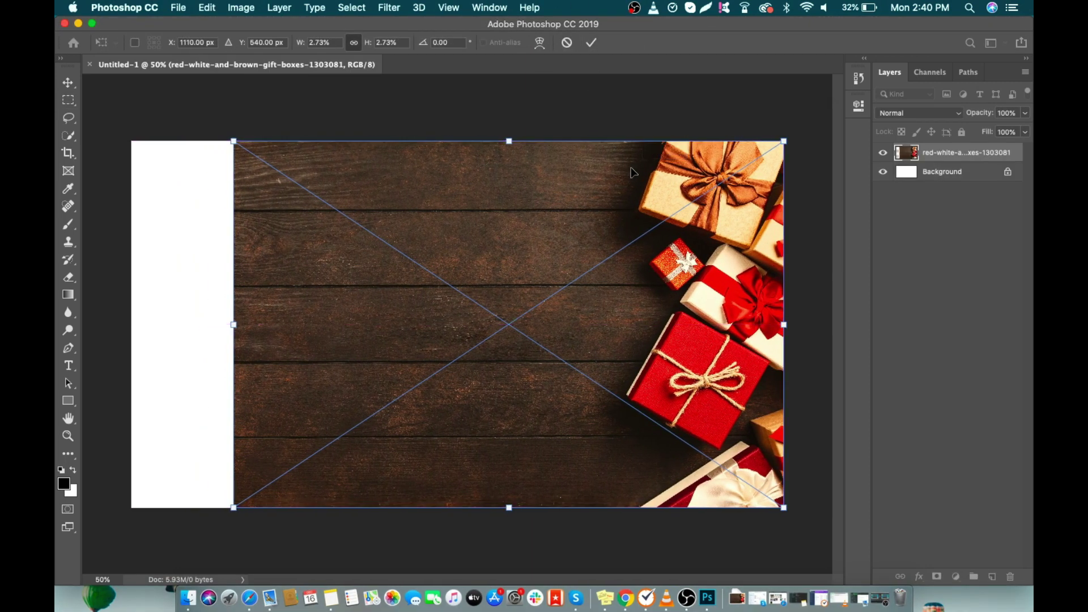
click(594, 45)
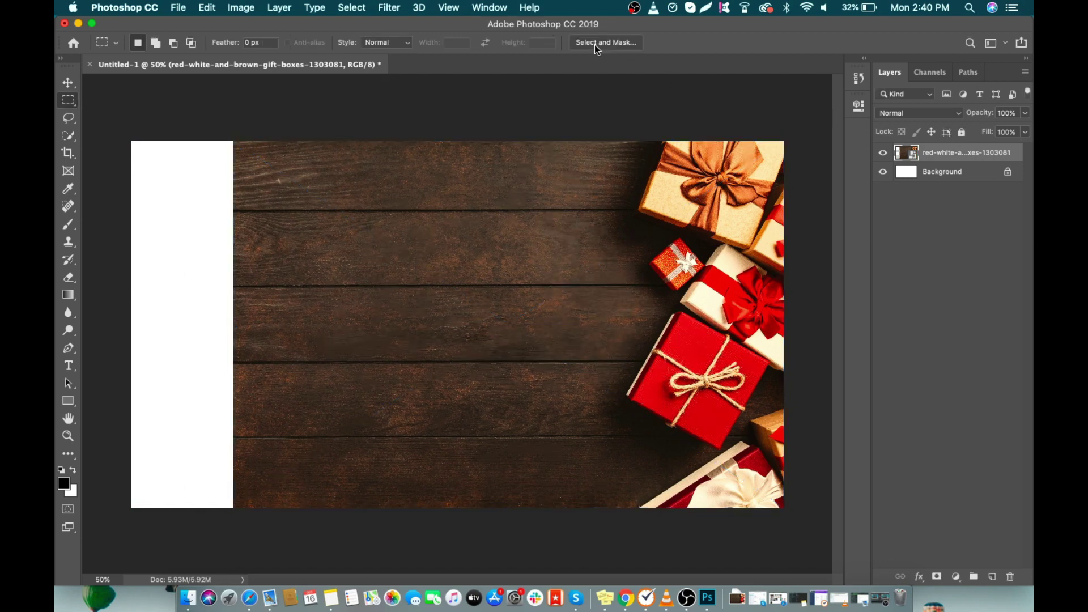
Step: Rasterize the gift-box photo layer and duplicate it
right_click(924, 152)
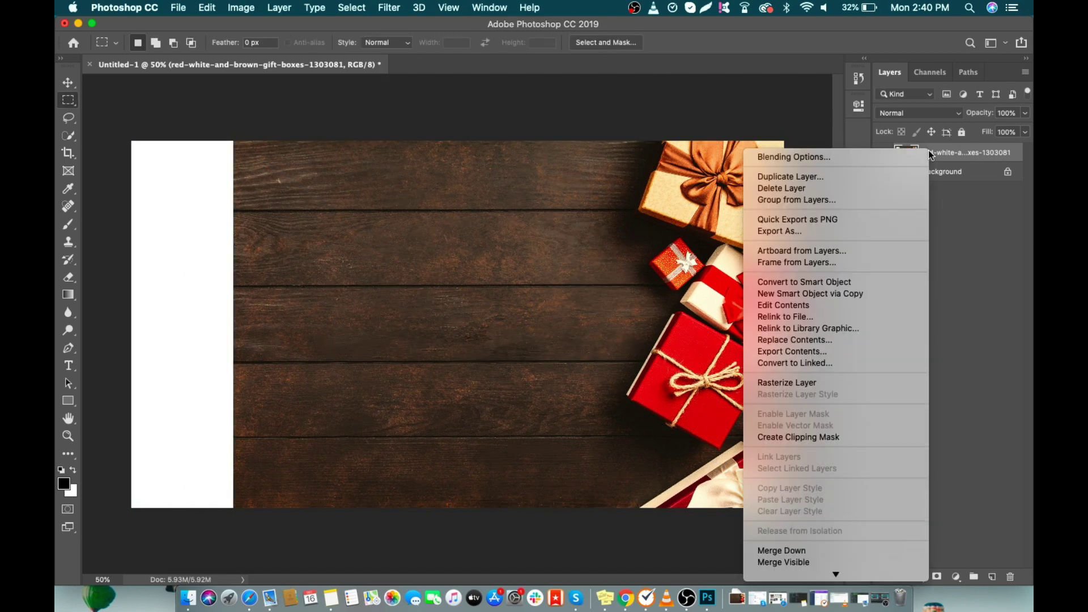
click(879, 382)
right_click(932, 152)
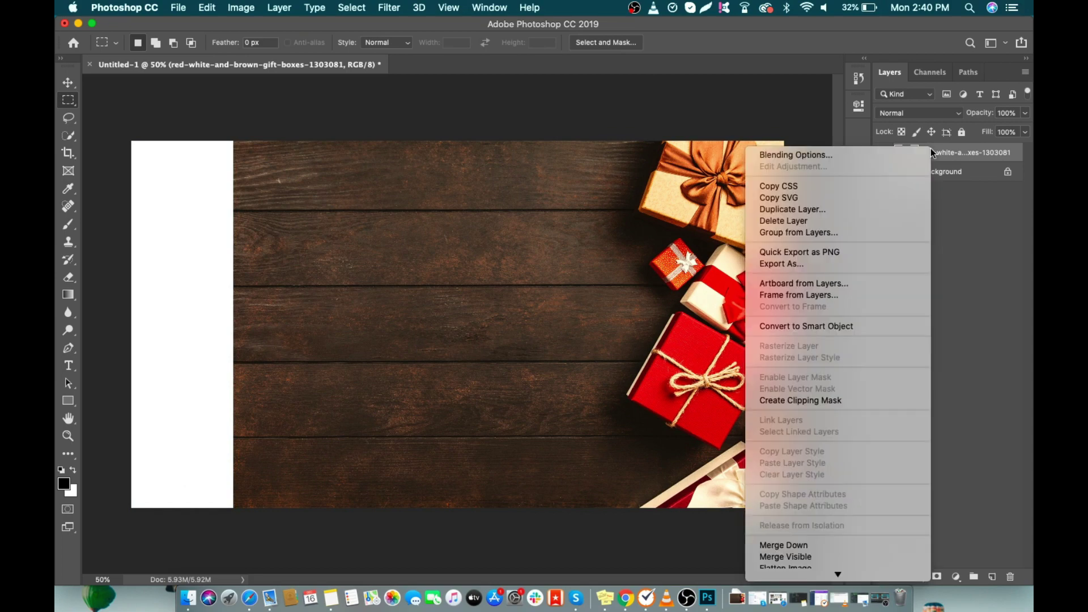
click(904, 208)
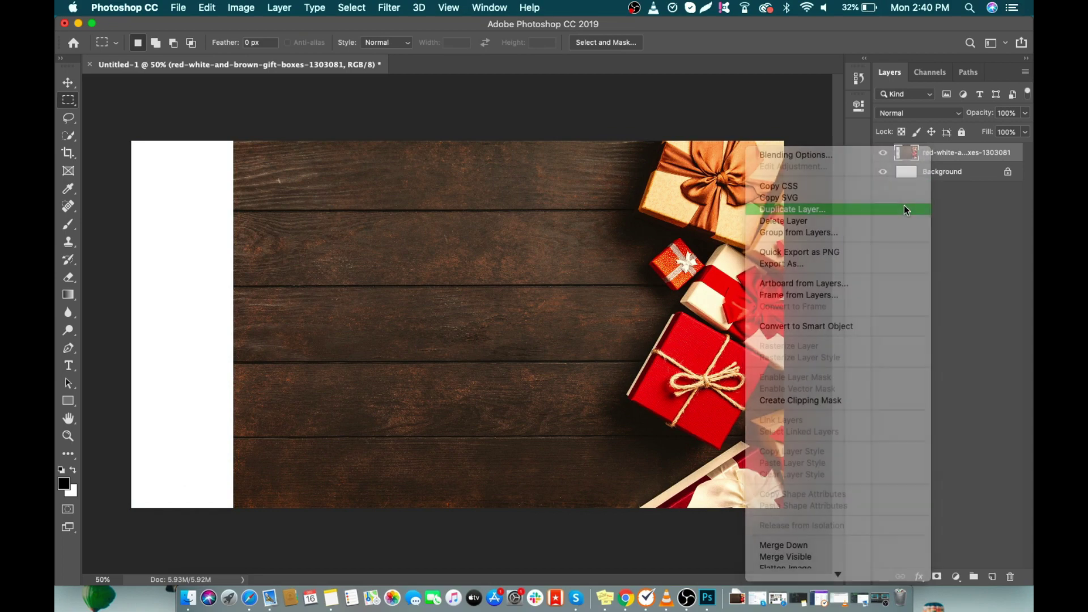
click(682, 241)
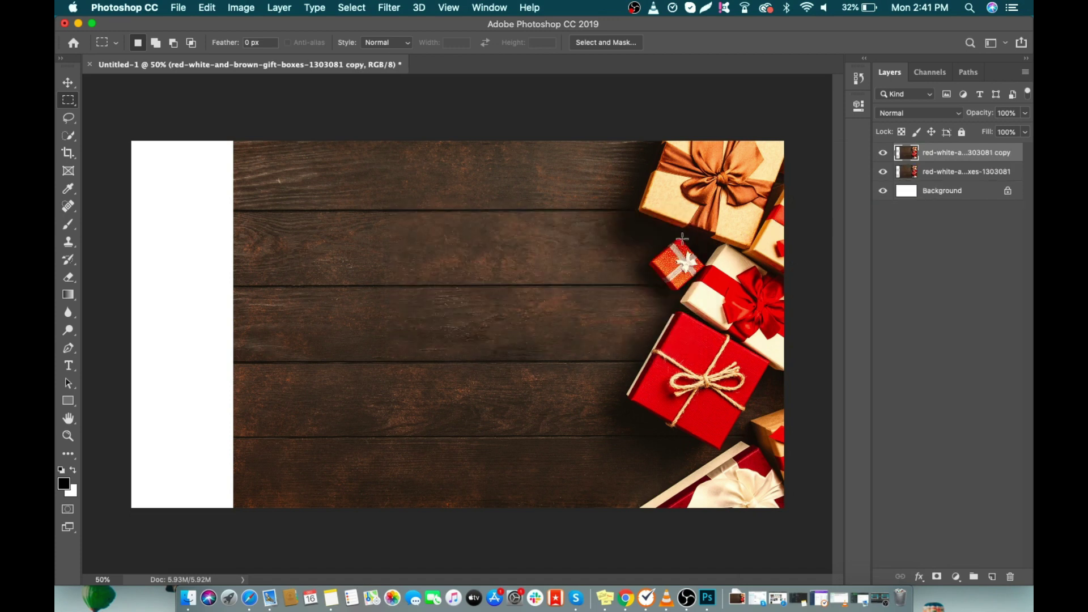
Step: Flip the duplicated photo layer horizontally and move it against the canvas's left edge
click(207, 7)
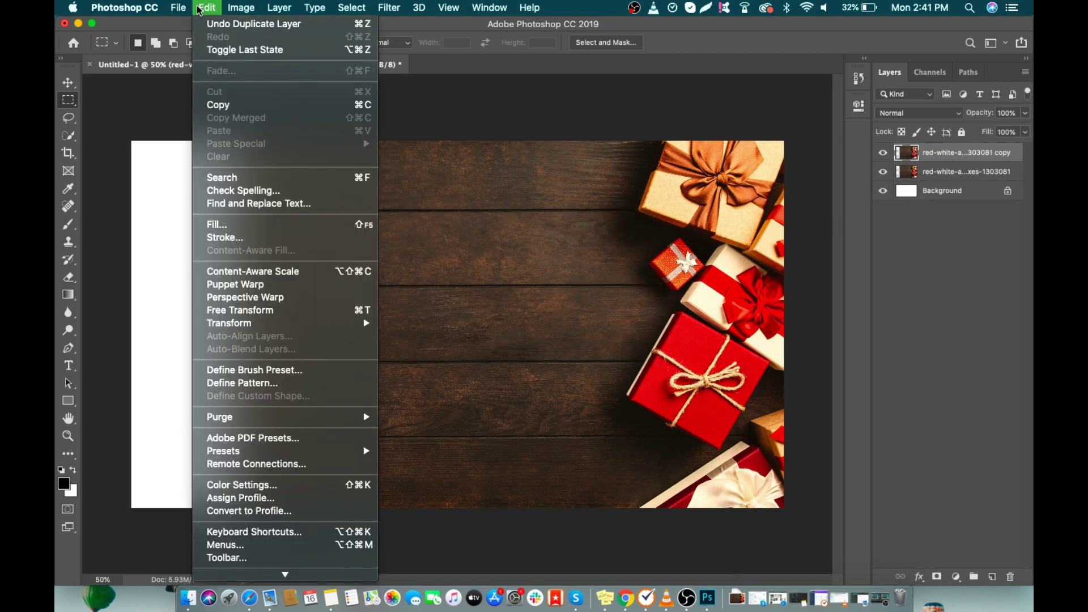
mouse_move(353, 324)
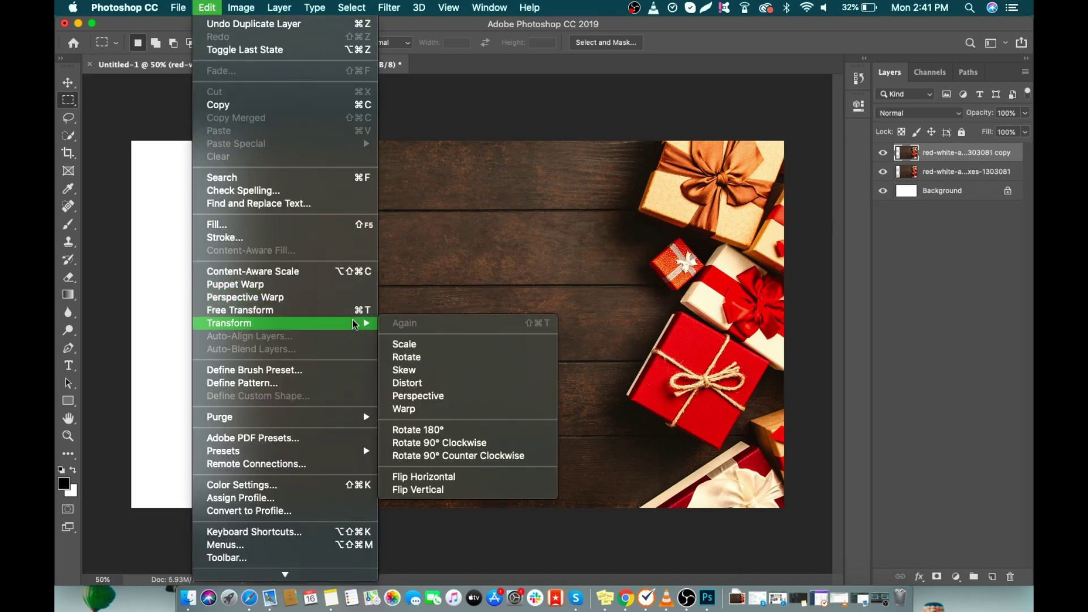
click(494, 478)
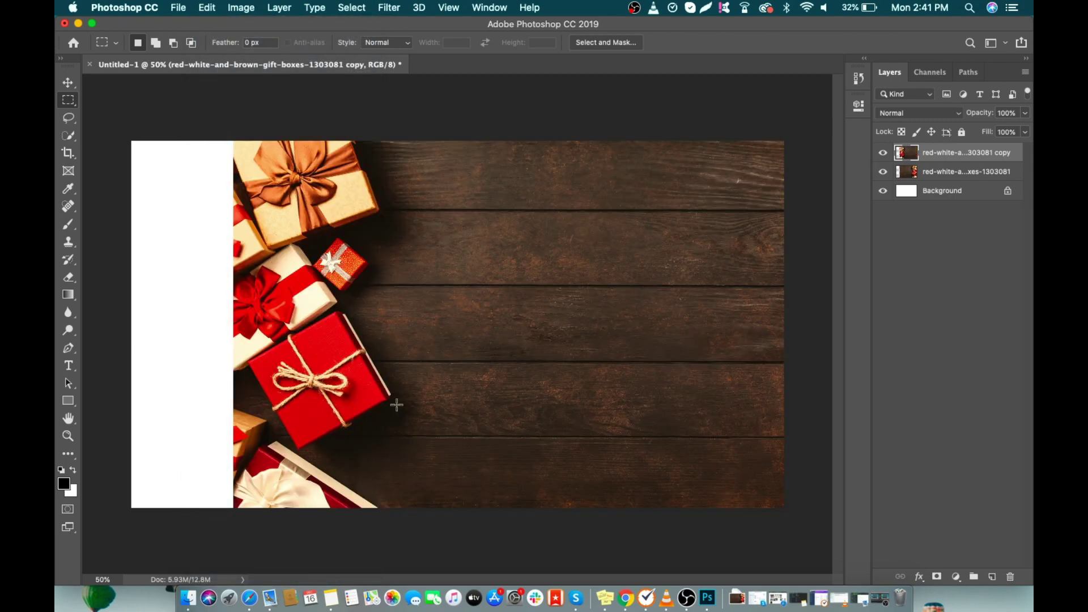
click(68, 83)
drag(245, 187, 151, 188)
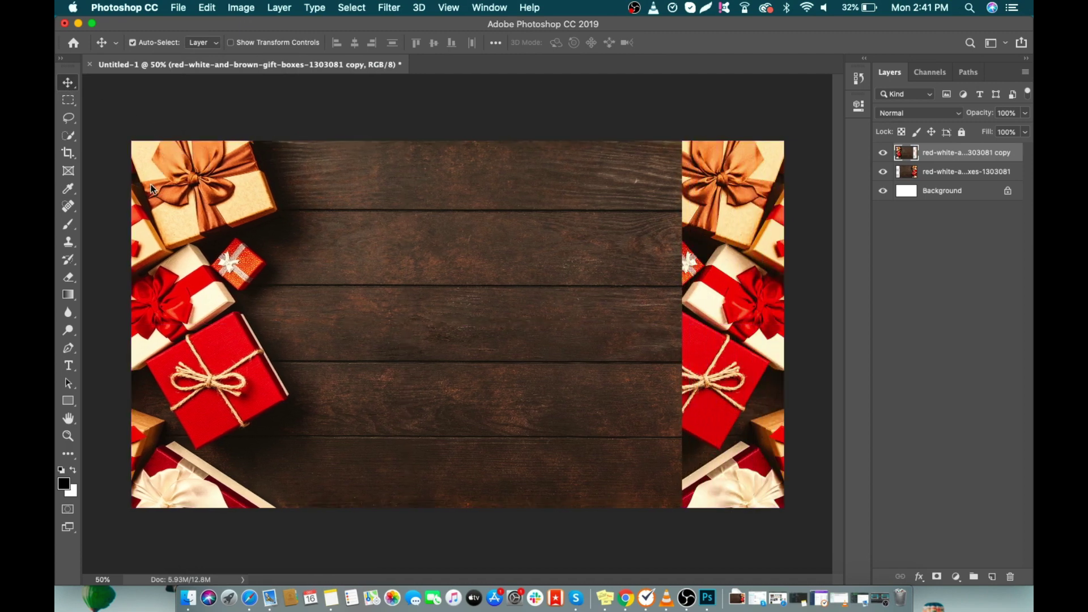
Step: Erase the right part of the flipped copy using a 500 px Eraser with 0% hardness, blending it into the photo beneath
click(69, 279)
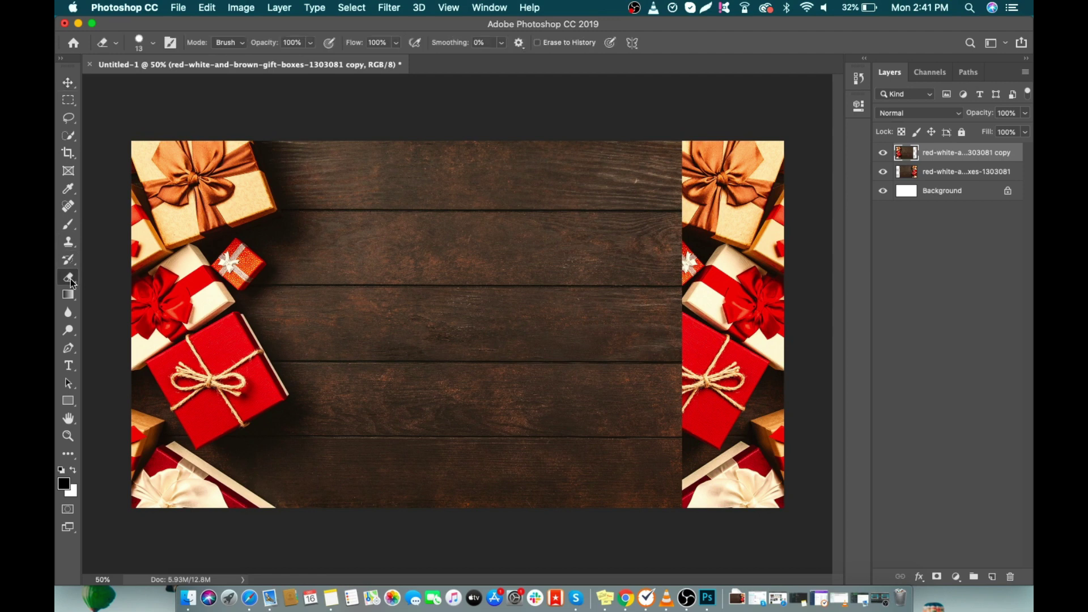
click(140, 43)
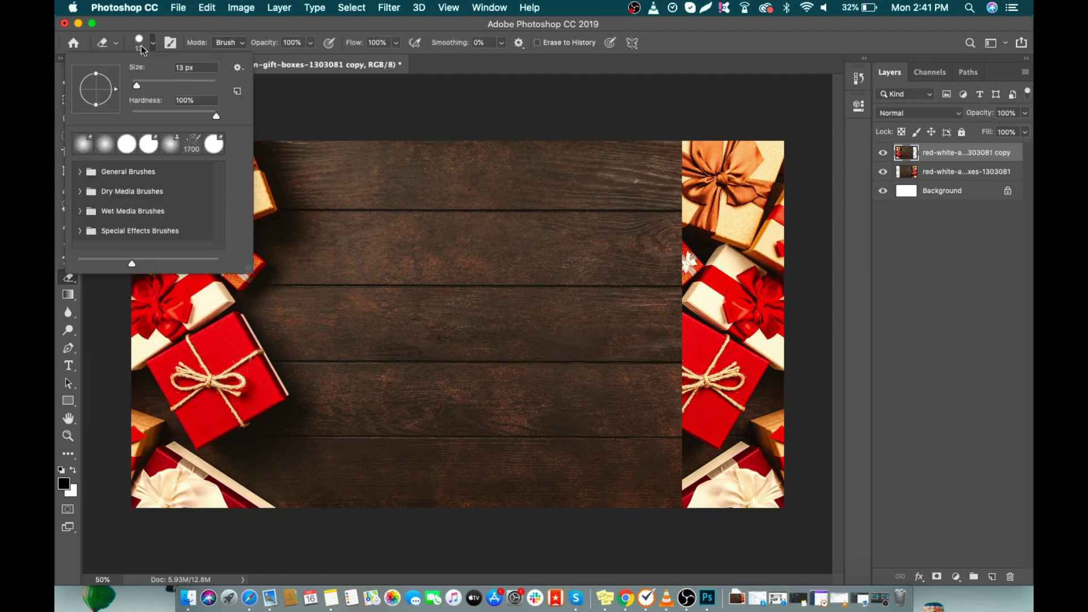
click(146, 100)
text(0)
key(Return)
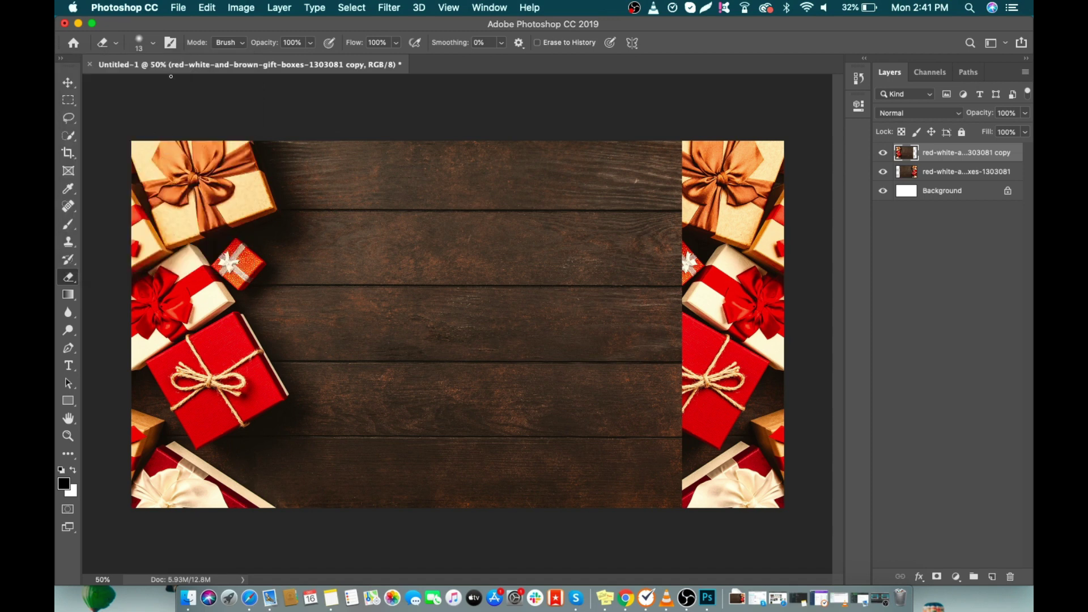
click(144, 45)
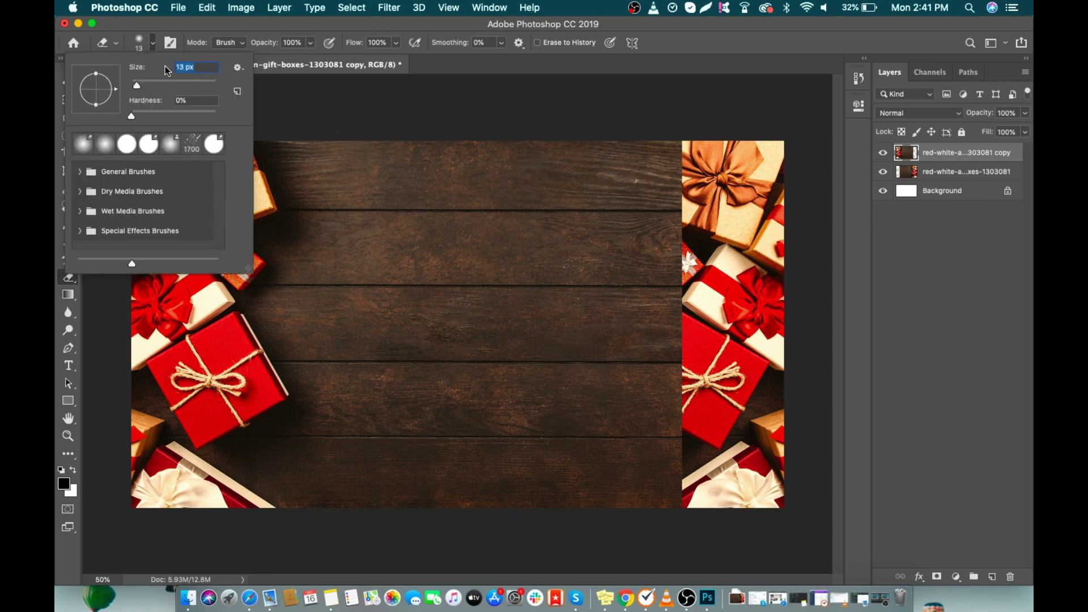
text(500)
key(Return)
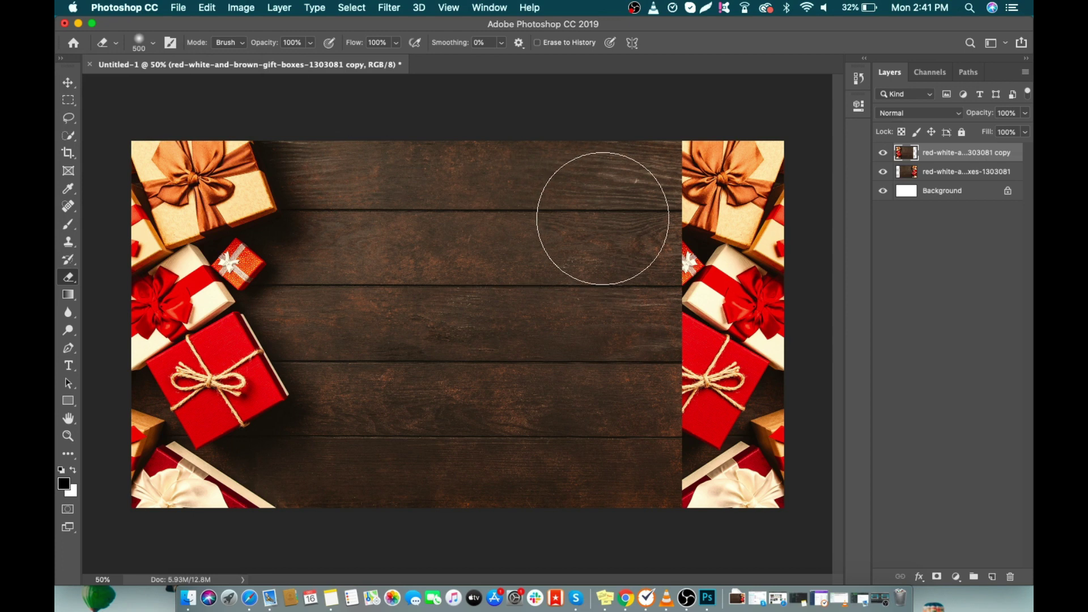
mouse_move(651, 160)
mouse_down()
mouse_move(661, 155)
mouse_move(644, 359)
mouse_move(665, 456)
mouse_move(627, 311)
mouse_move(668, 126)
mouse_move(603, 510)
mouse_move(595, 155)
mouse_move(565, 529)
mouse_move(554, 127)
mouse_move(504, 461)
mouse_move(502, 158)
mouse_move(468, 461)
mouse_move(457, 231)
mouse_move(469, 175)
mouse_move(491, 249)
mouse_up()
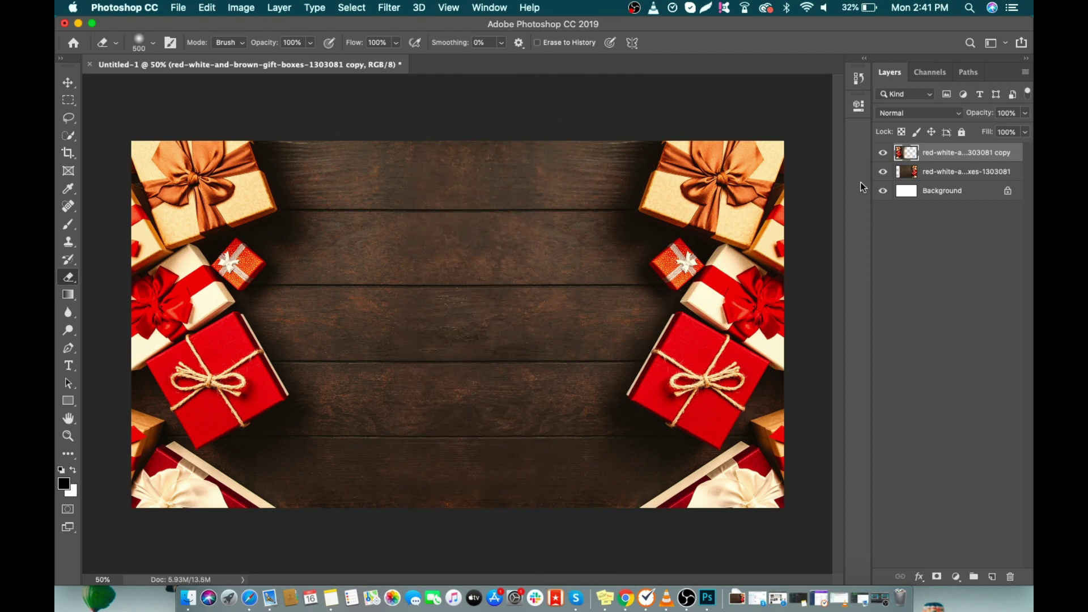
Step: Merge the flipped gift-box copy and the original gift-box photo into a single layer
shift+click(955, 171)
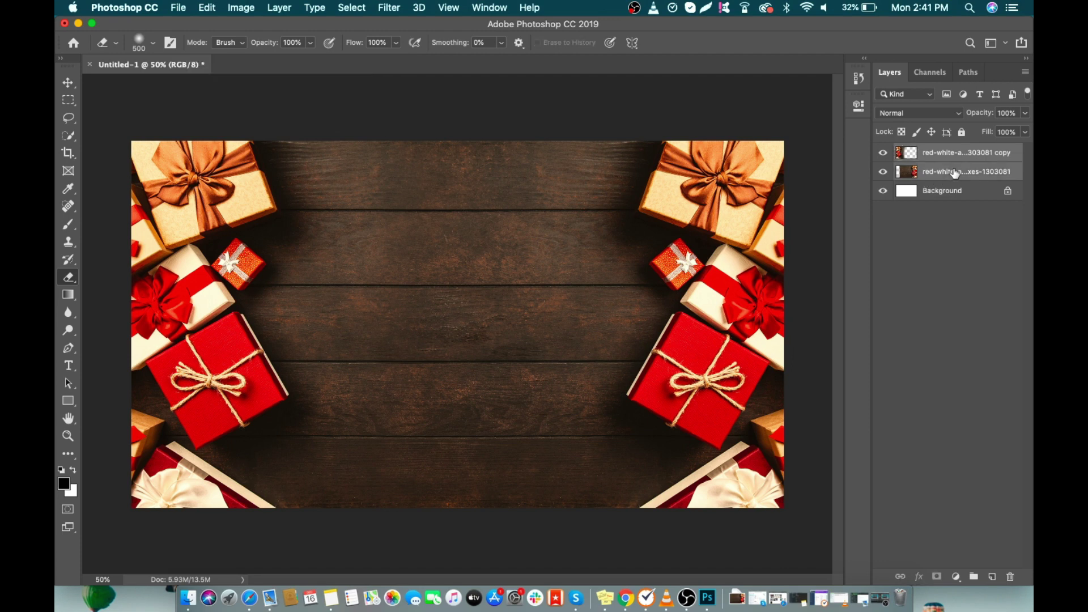
right_click(956, 172)
mouse_move(870, 576)
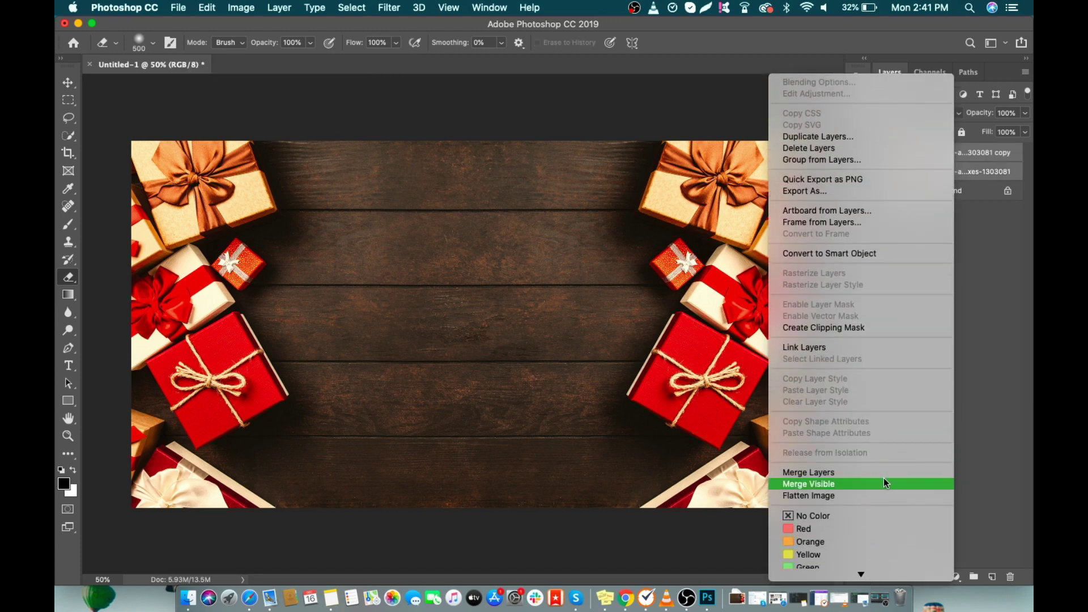
click(884, 474)
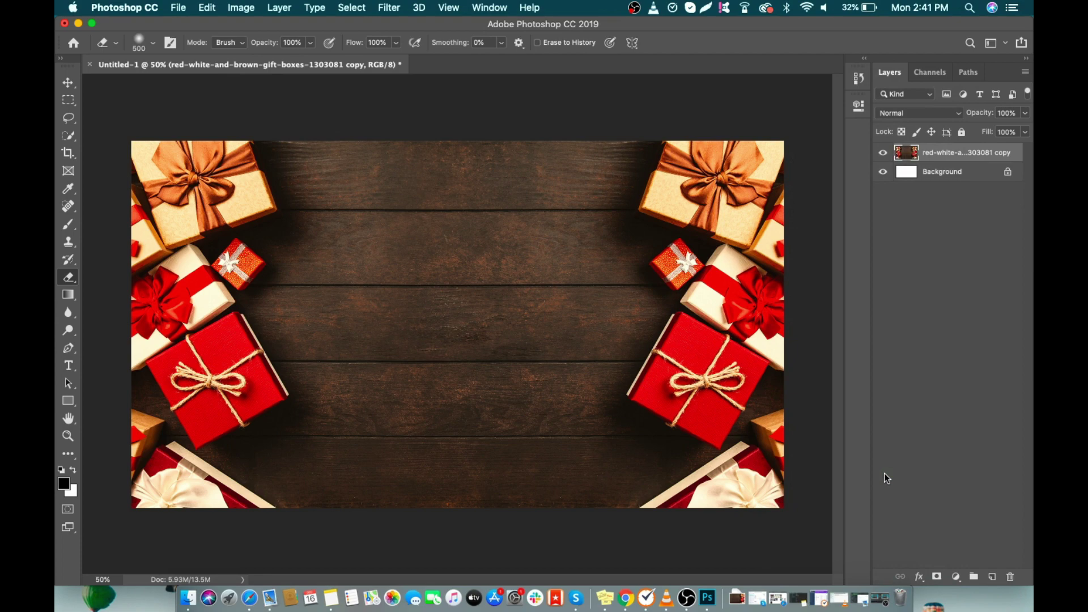
Step: Scale the merged gift-box layer up from its centre to about 131% with Free Transform
key(super+minus)
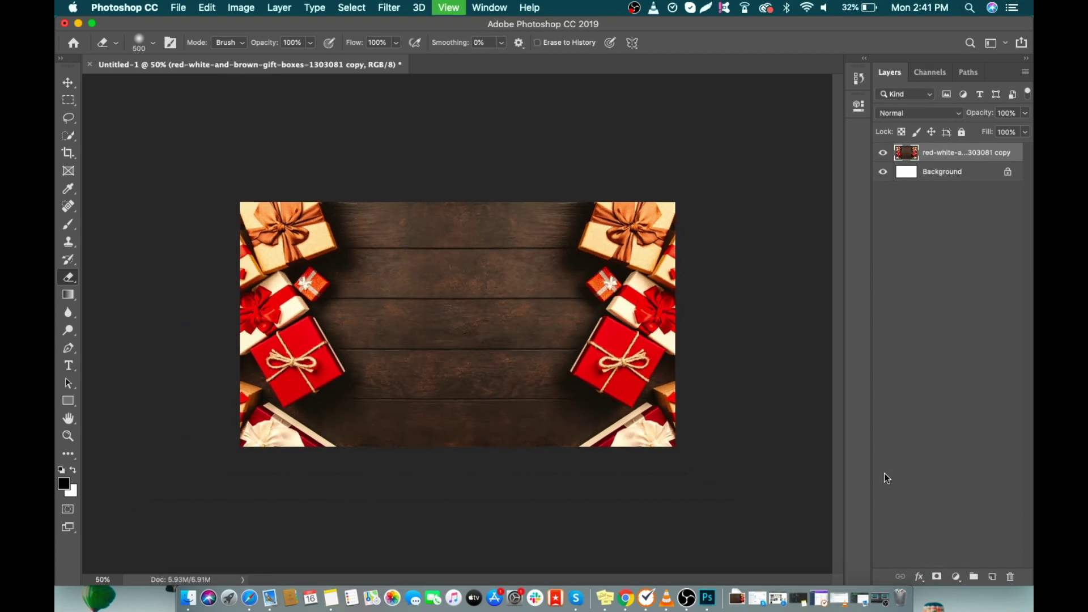
click(207, 8)
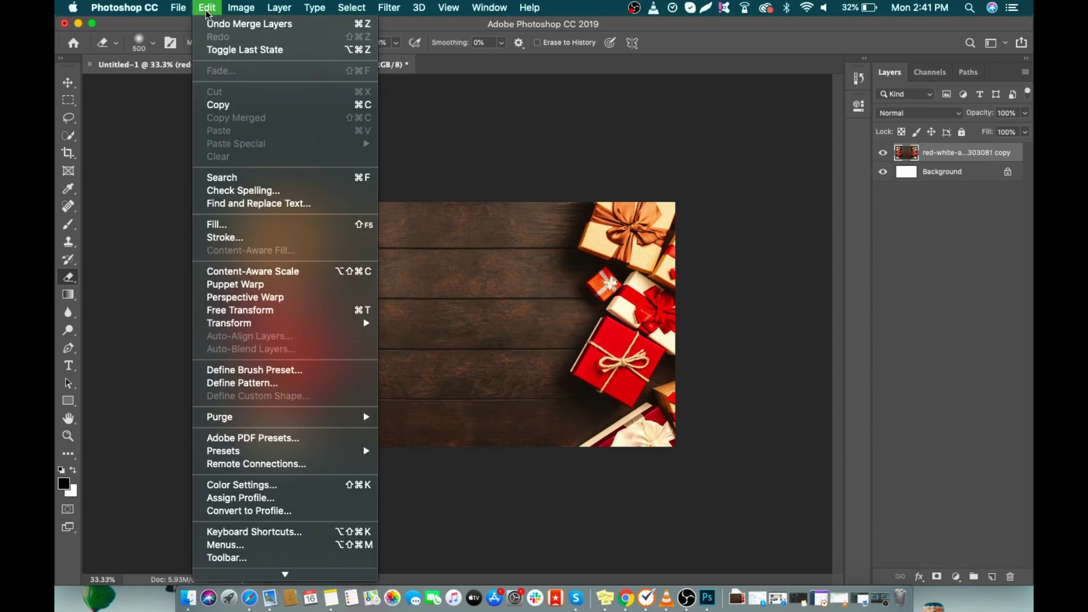
click(312, 306)
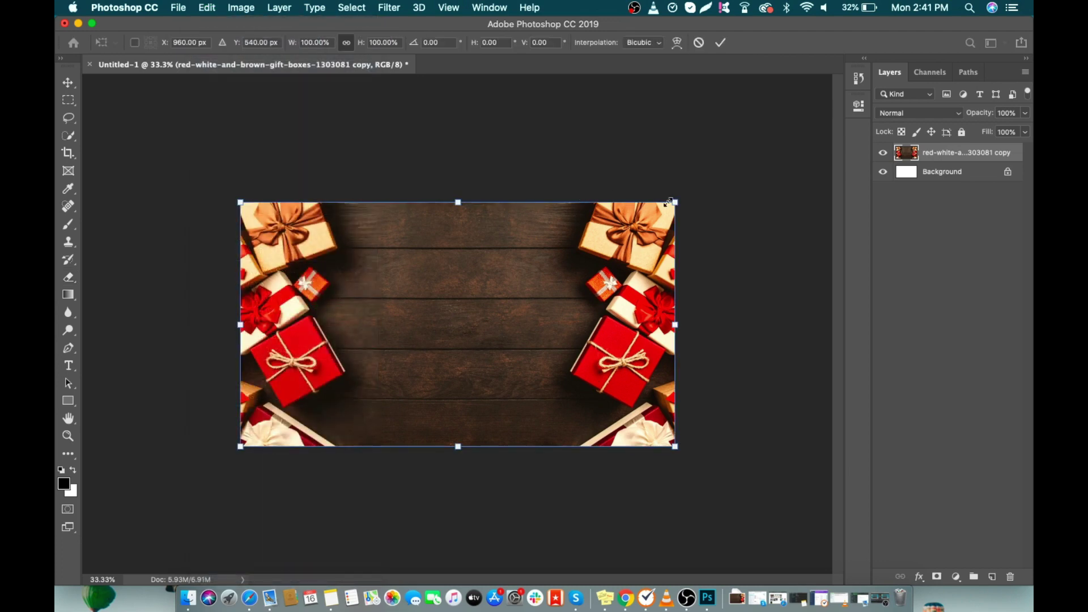
drag(675, 202, 735, 153)
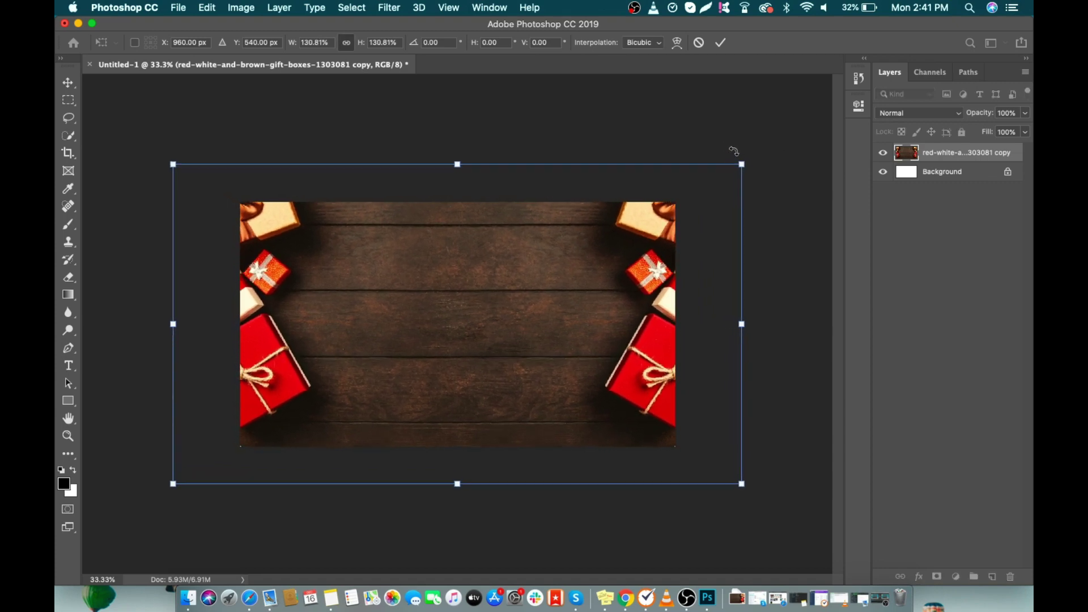
click(720, 43)
key(e)
key(super+plus)
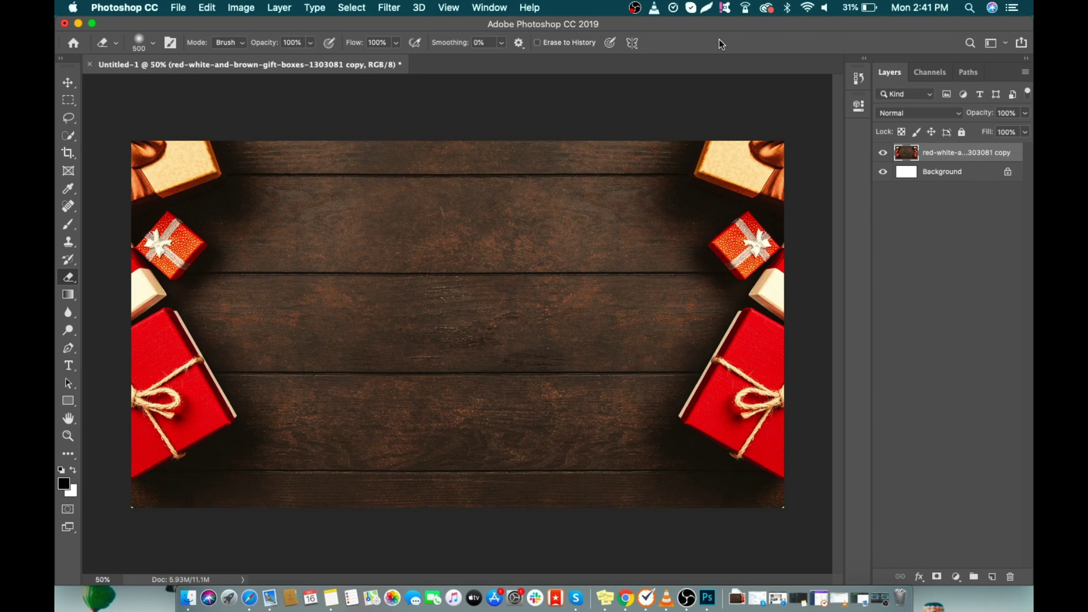
Step: Draw a black rectangle of about 910 by 591 px and centre it horizontally between the gift boxes
click(66, 401)
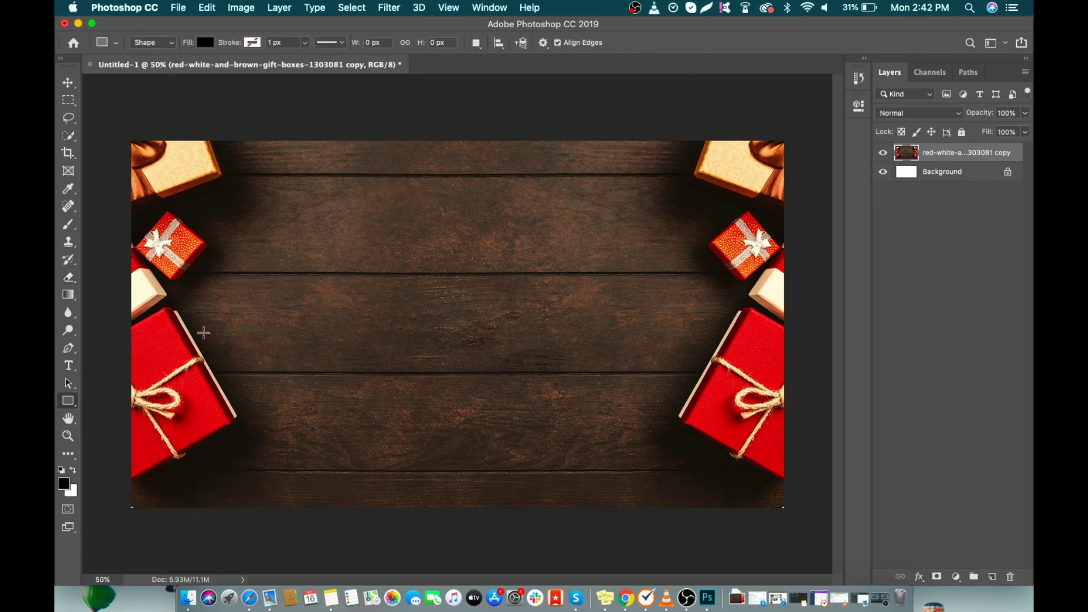
drag(330, 225, 638, 426)
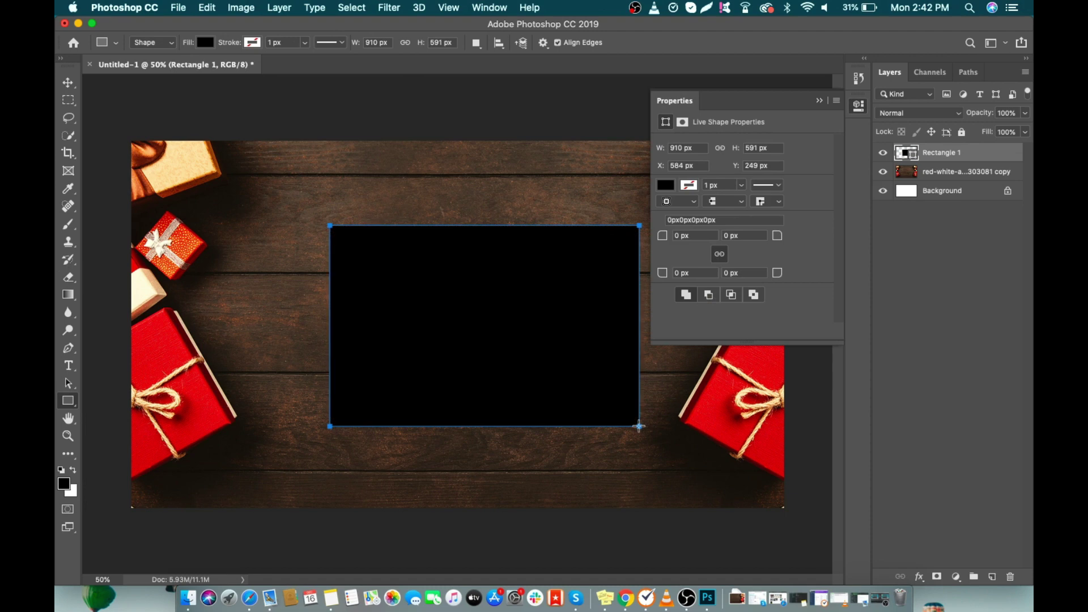
click(68, 83)
drag(420, 251, 400, 247)
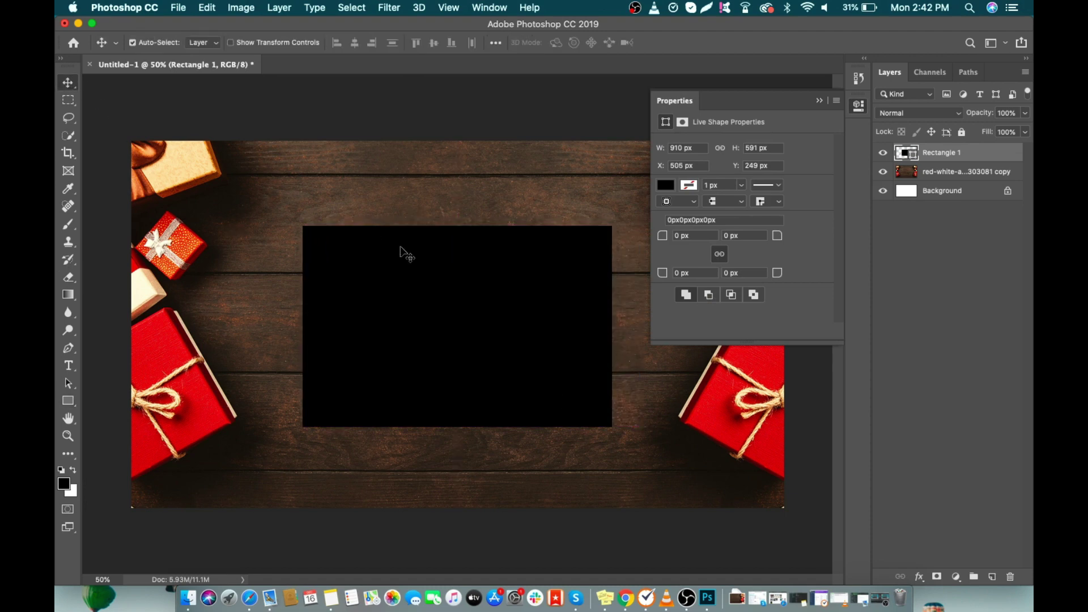
Step: Duplicate the rectangle layer, name the copy Stroke and hide it
right_click(945, 153)
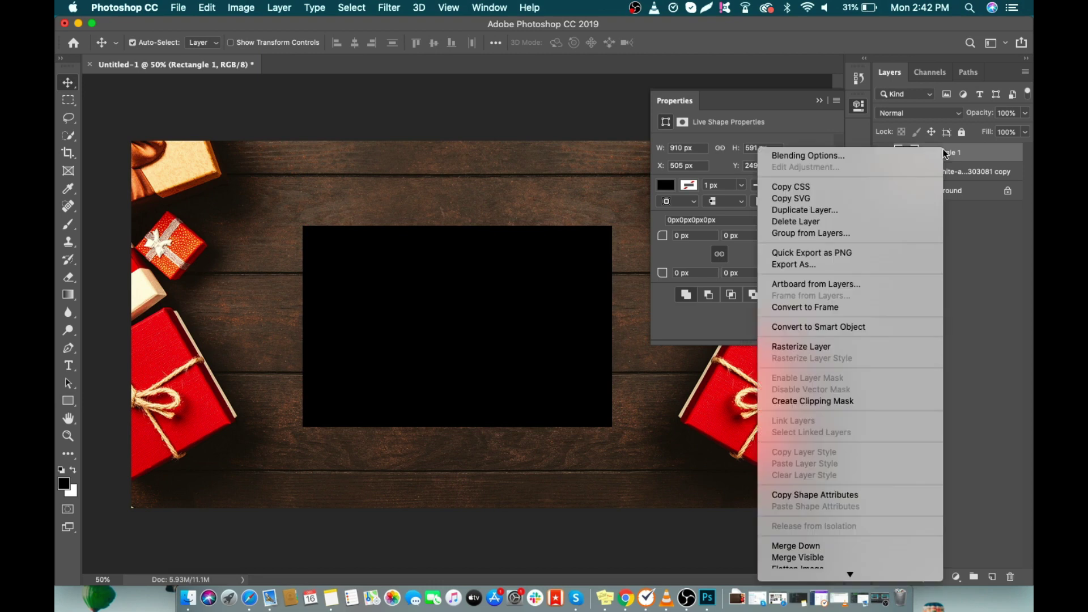
click(897, 210)
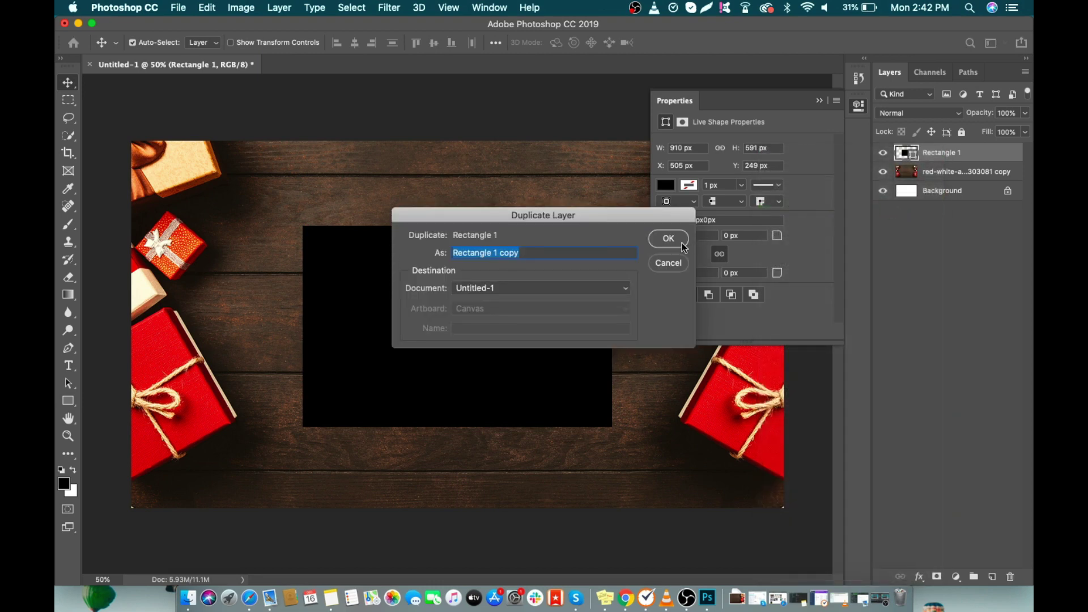
click(684, 244)
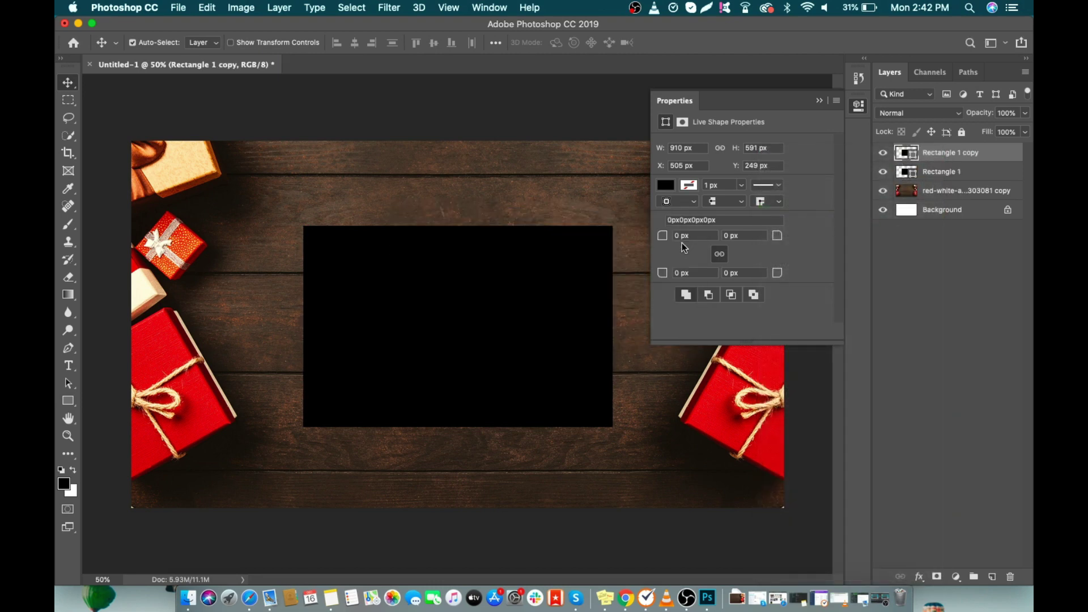
double_click(939, 153)
text(Stroke)
key(Return)
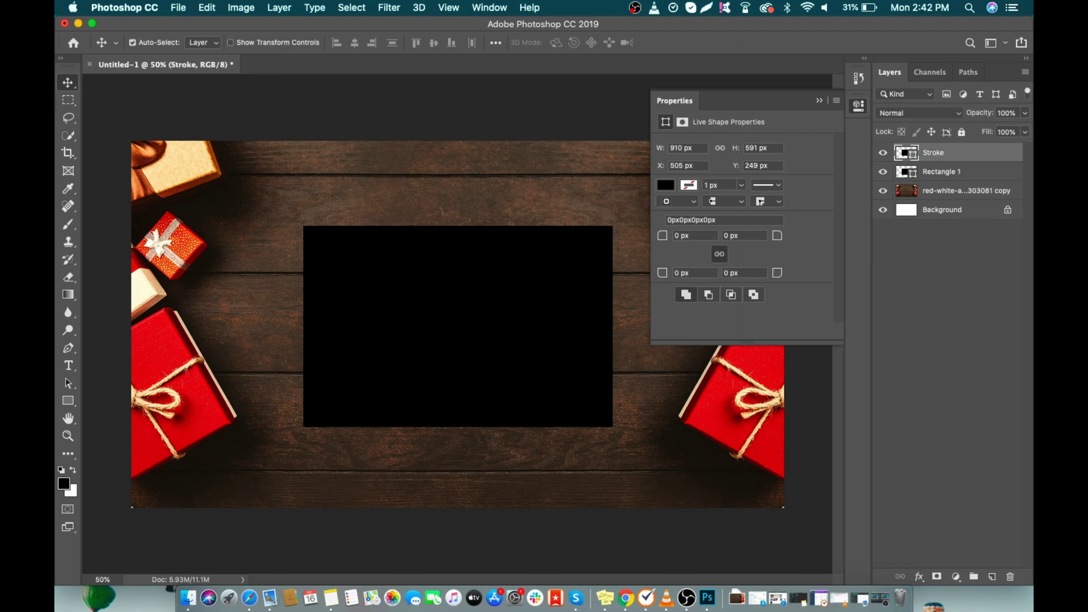
click(883, 153)
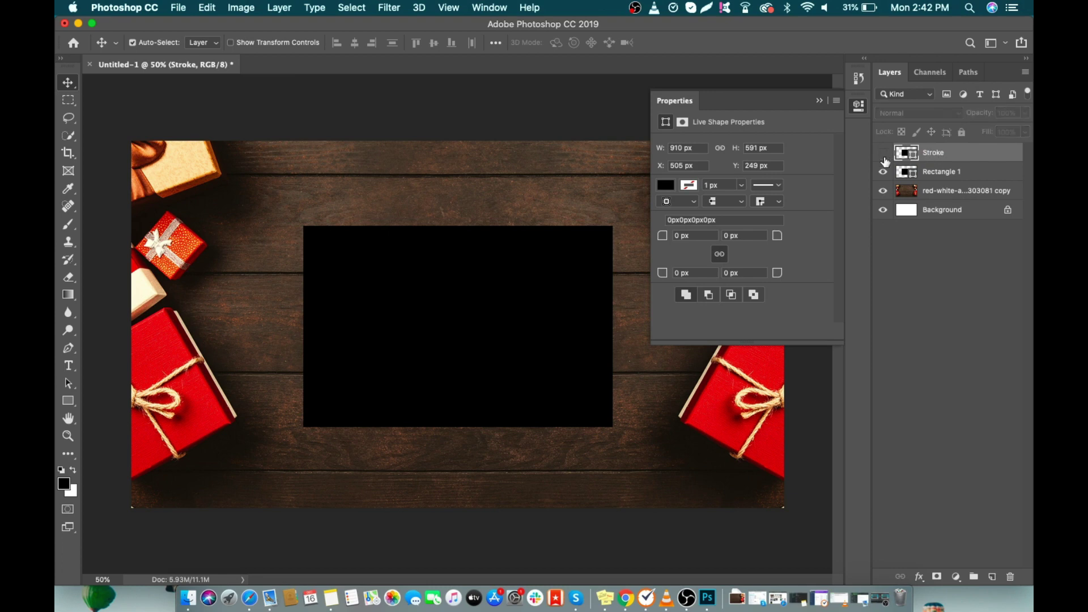
Step: Change the fill colour of the Rectangle 1 layer to dark grey #1a1a1a
click(936, 176)
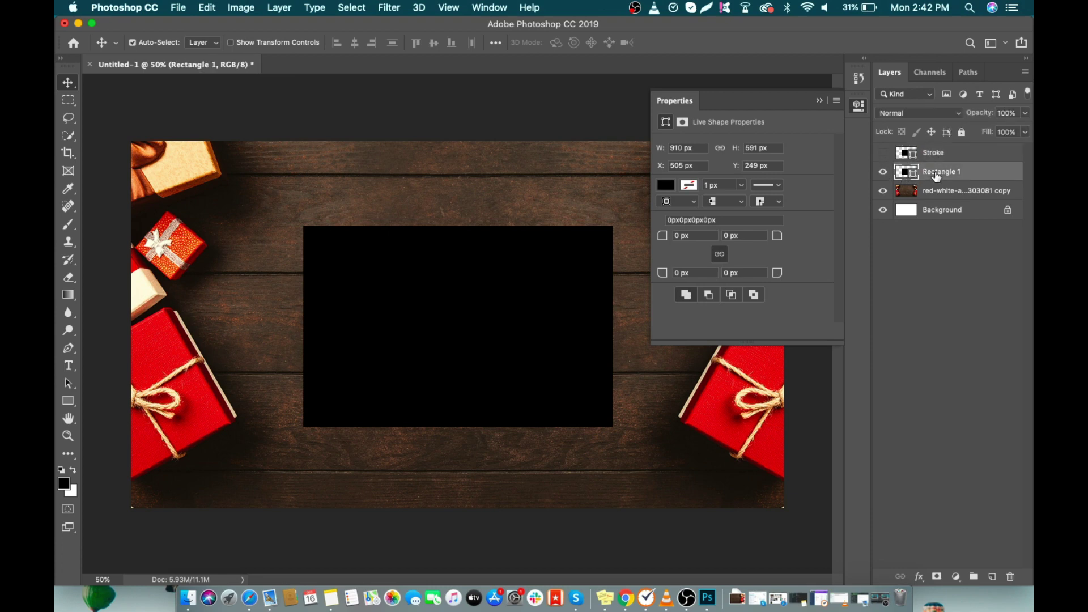
key(super+equal)
click(902, 177)
double_click(902, 177)
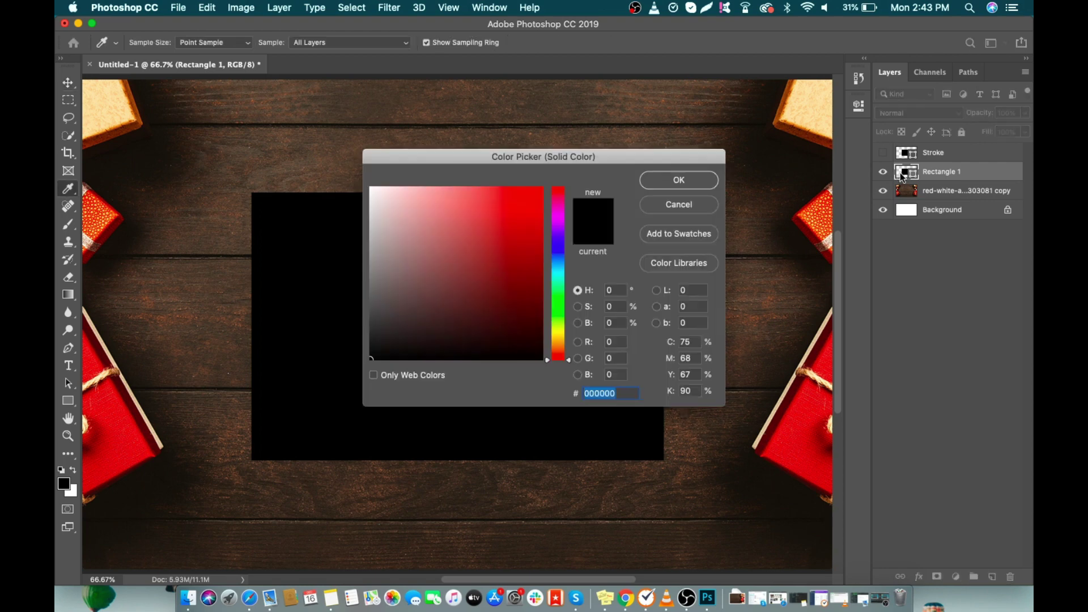
click(368, 333)
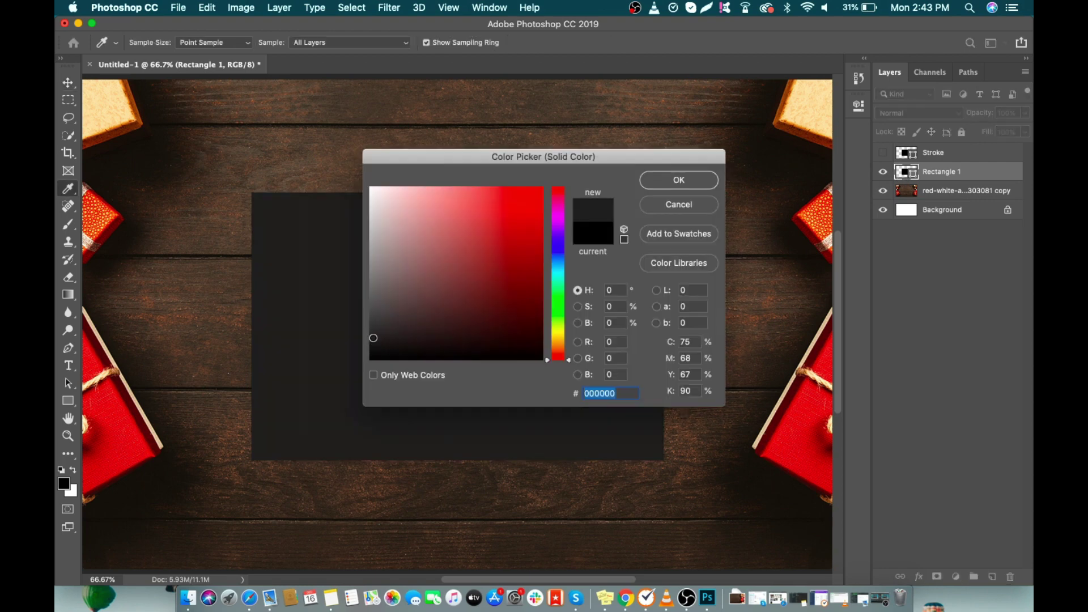
drag(368, 334, 367, 341)
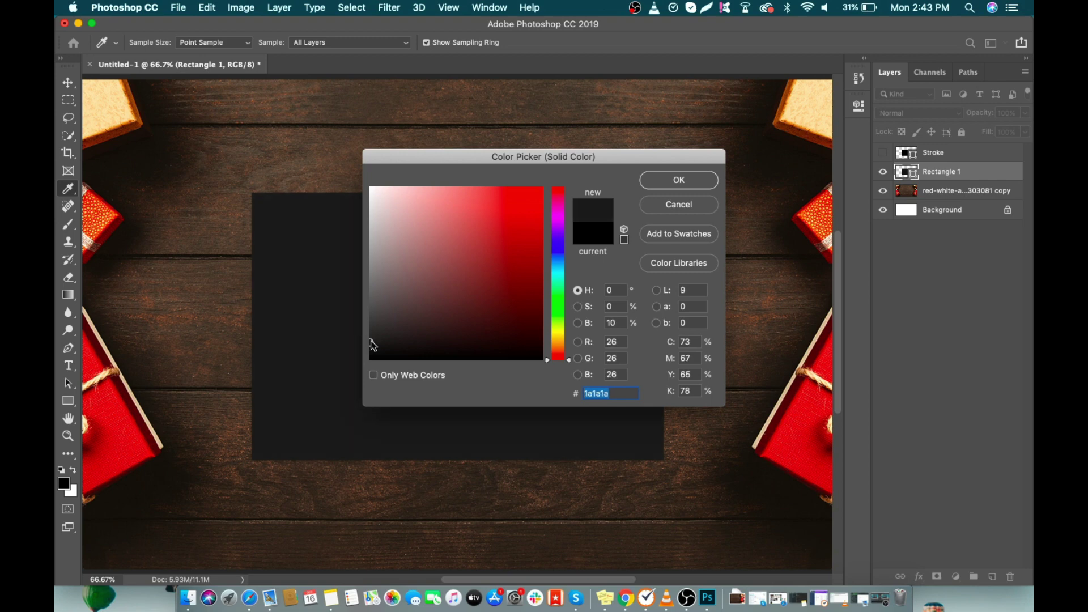
click(672, 185)
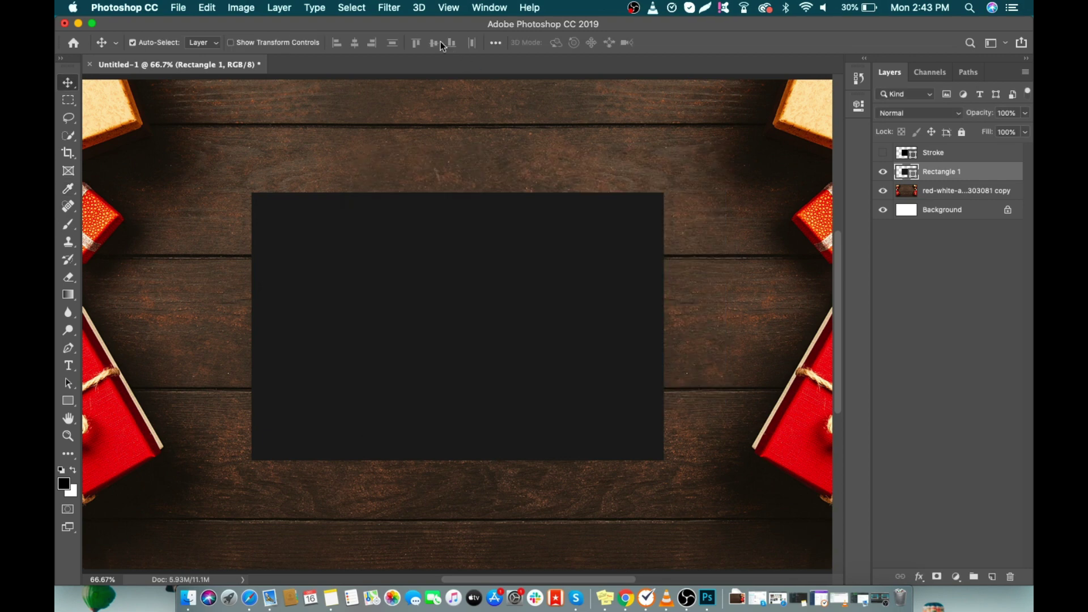
Step: Apply the Smudge Stick filter to Rectangle 1 as a smart filter, with Stroke Length 0, Highlight Area 7 and Intensity 0
click(390, 7)
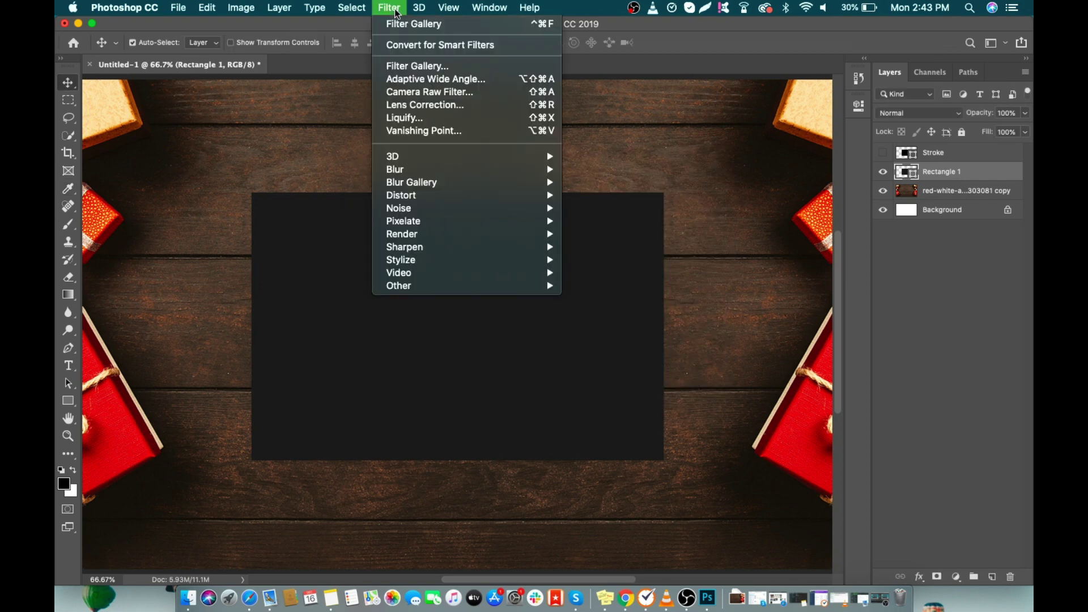
click(451, 67)
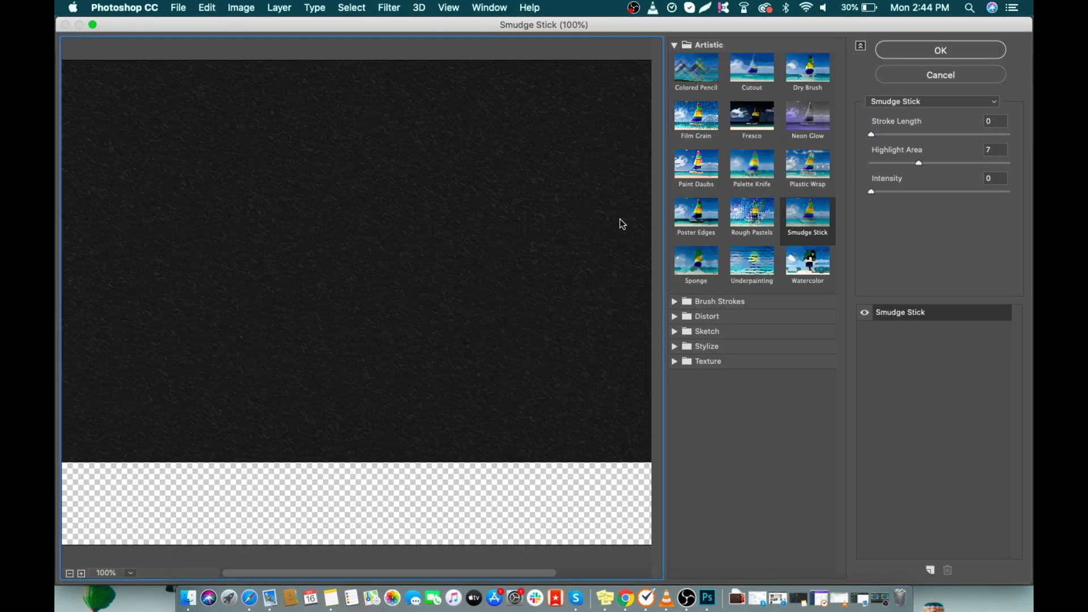
click(814, 214)
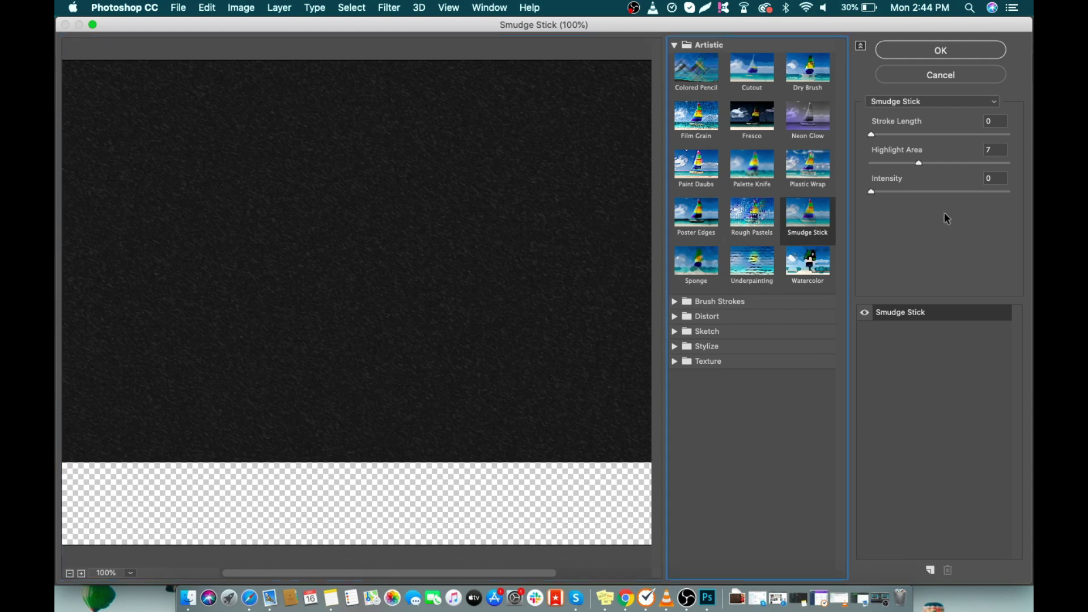
click(990, 179)
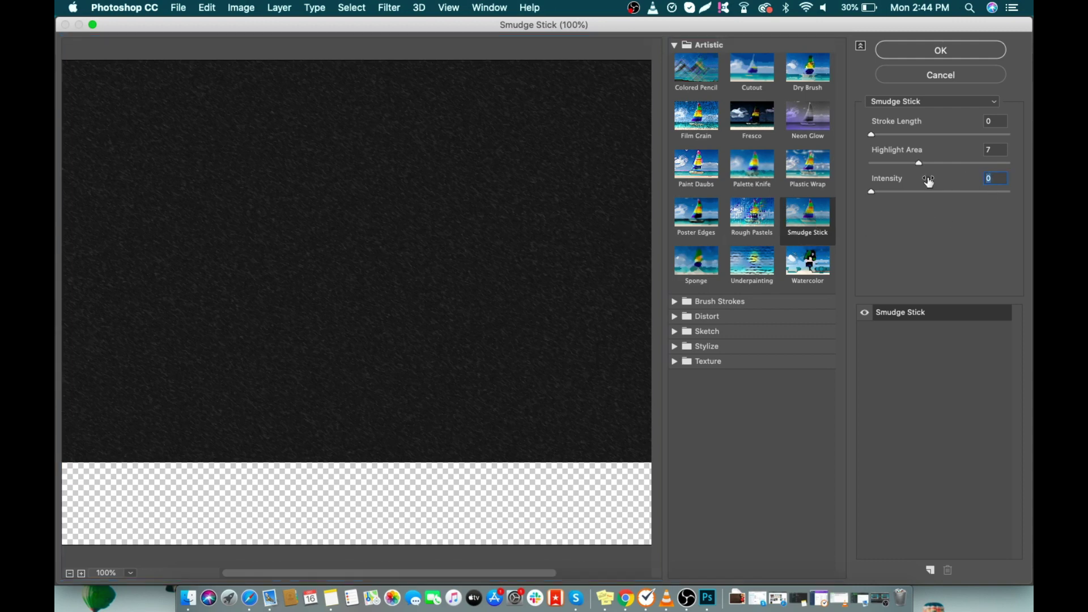
click(936, 51)
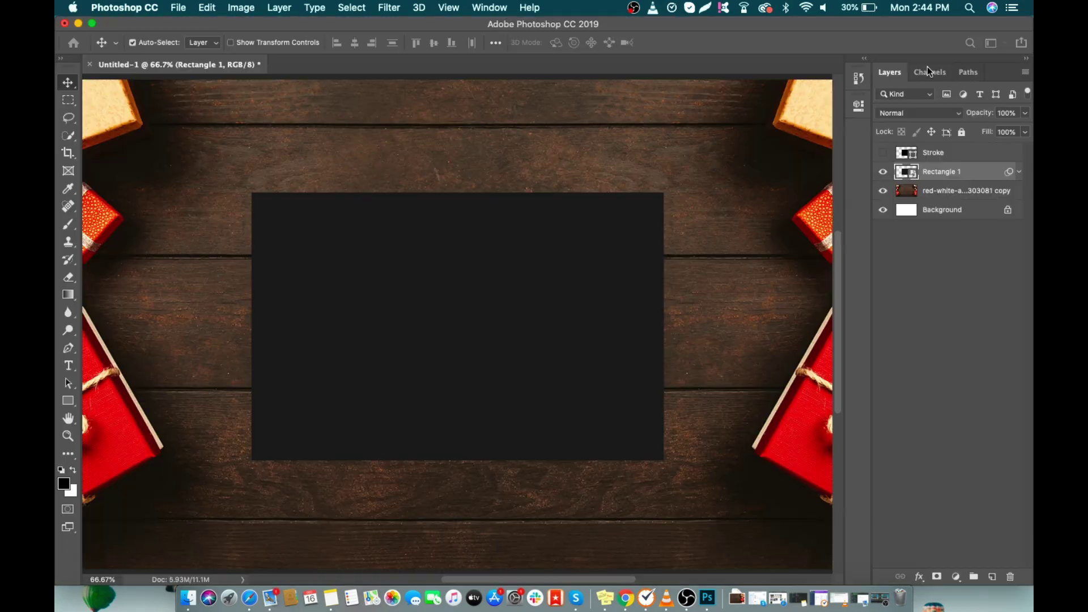
Step: Show the Stroke layer again and set its shape fill to no colour
click(883, 153)
click(935, 153)
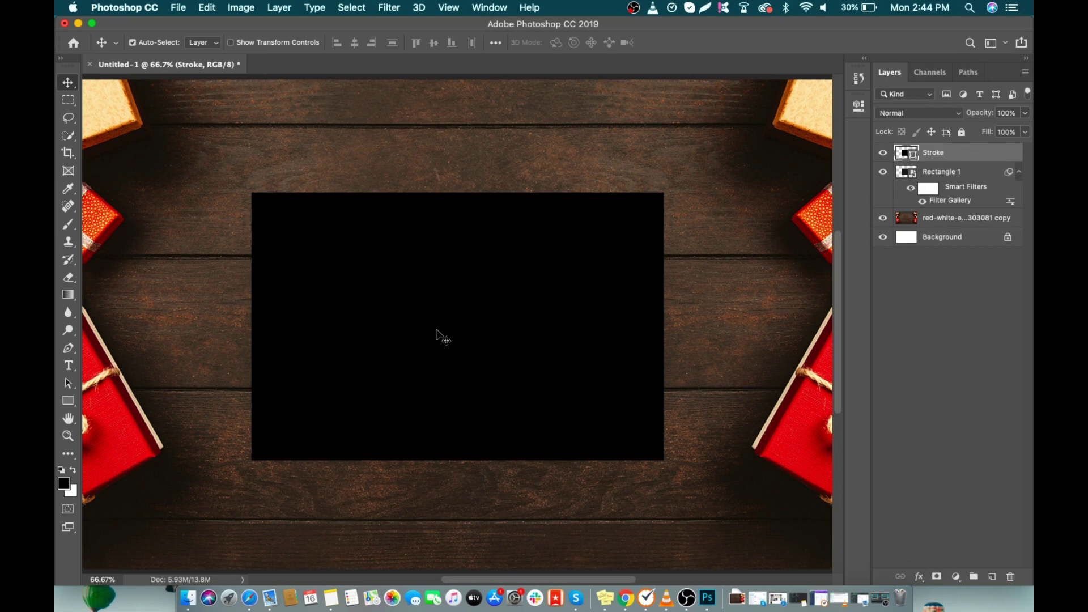
click(68, 401)
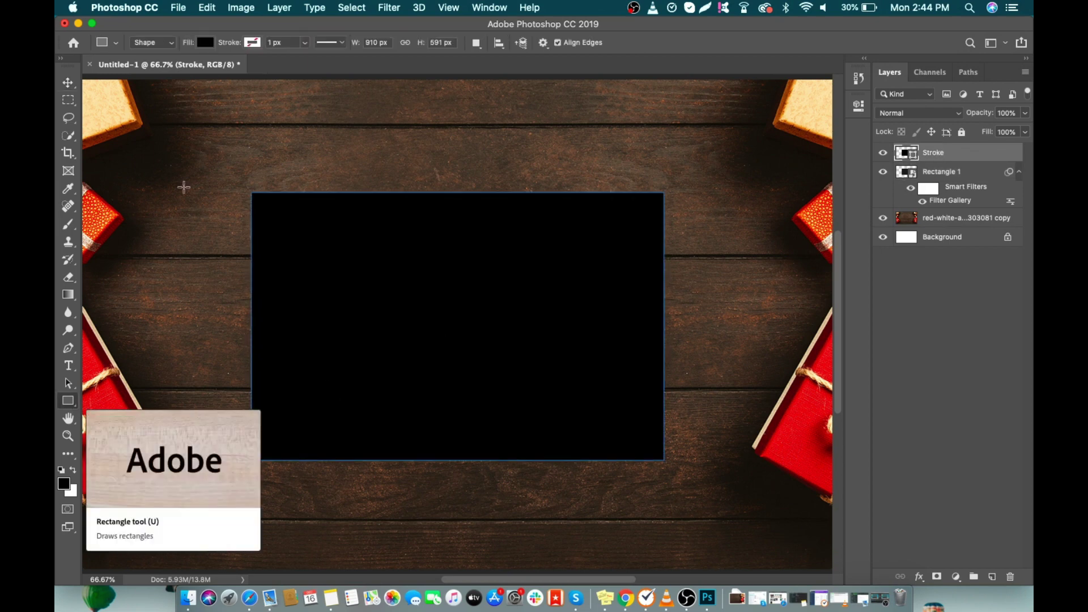
click(205, 42)
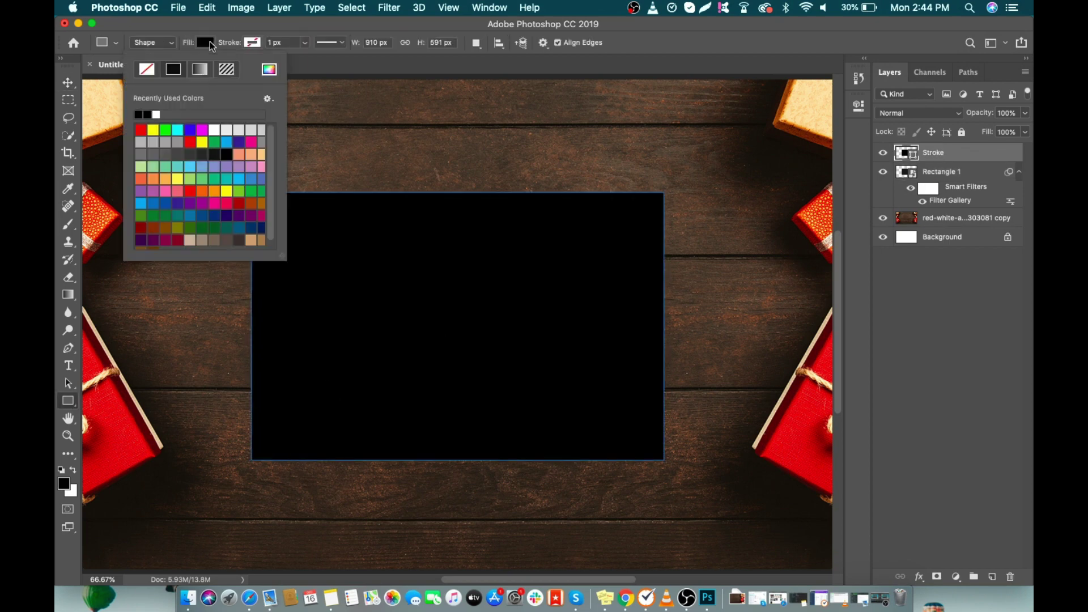
click(147, 70)
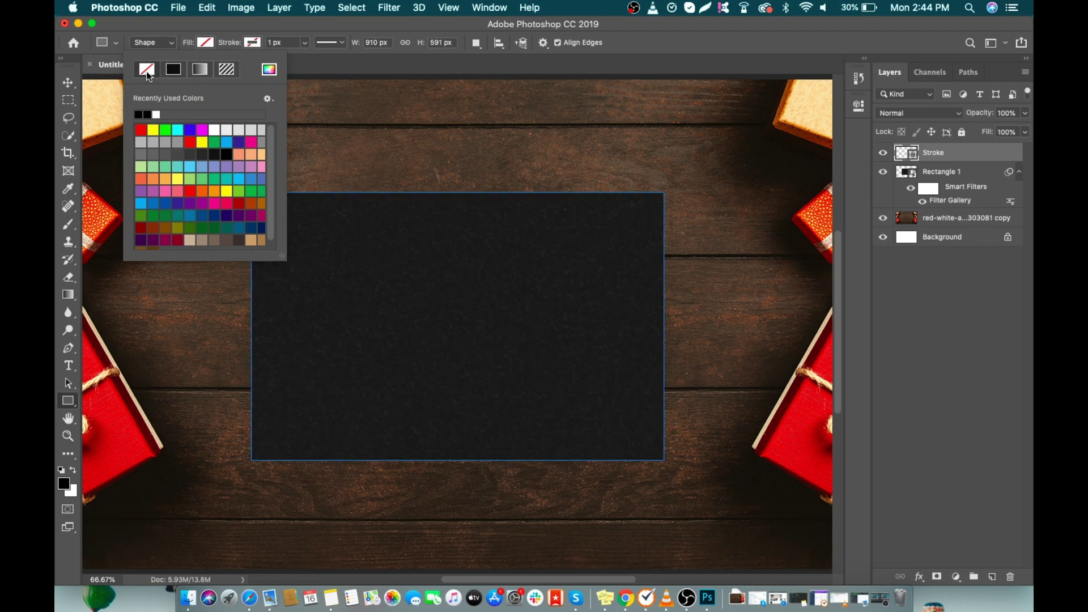
Step: Set the stroke colour of the rectangle on the Stroke layer to orange #da6006
click(252, 43)
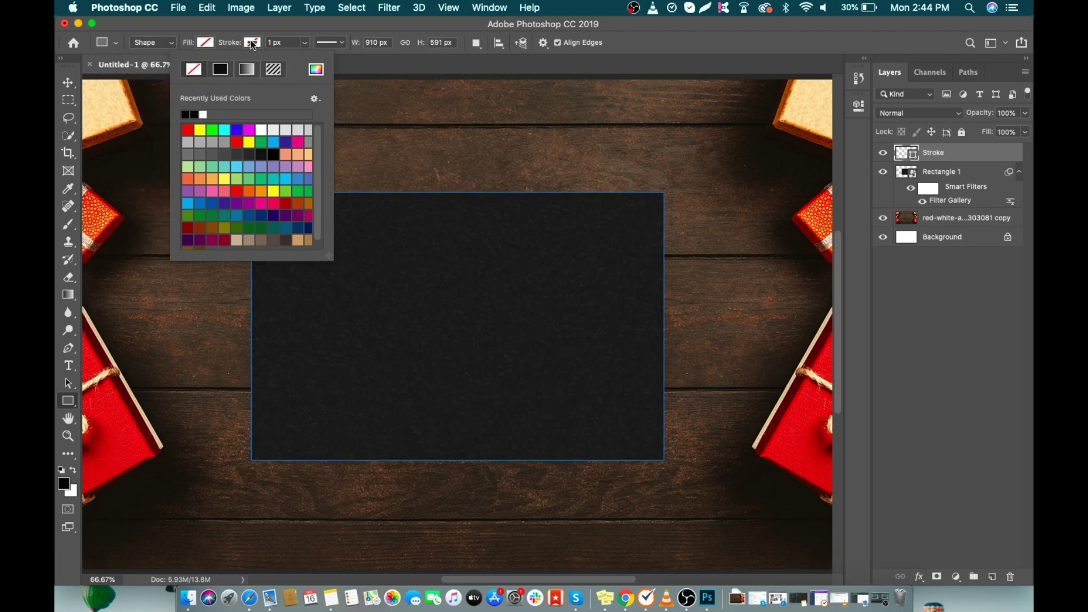
click(316, 69)
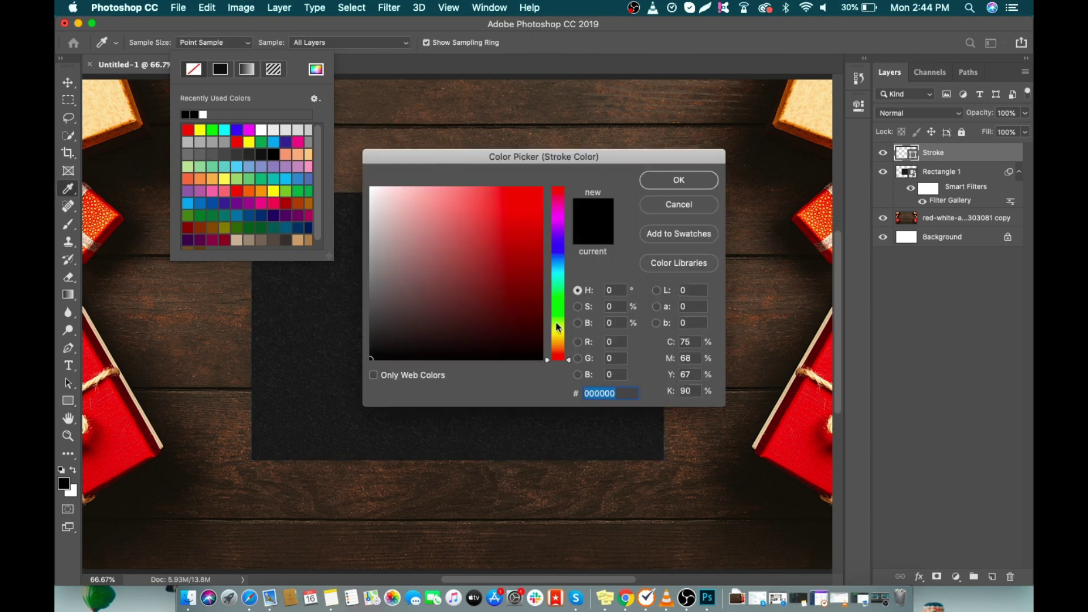
click(558, 343)
drag(560, 348, 560, 350)
click(529, 253)
drag(530, 226, 538, 212)
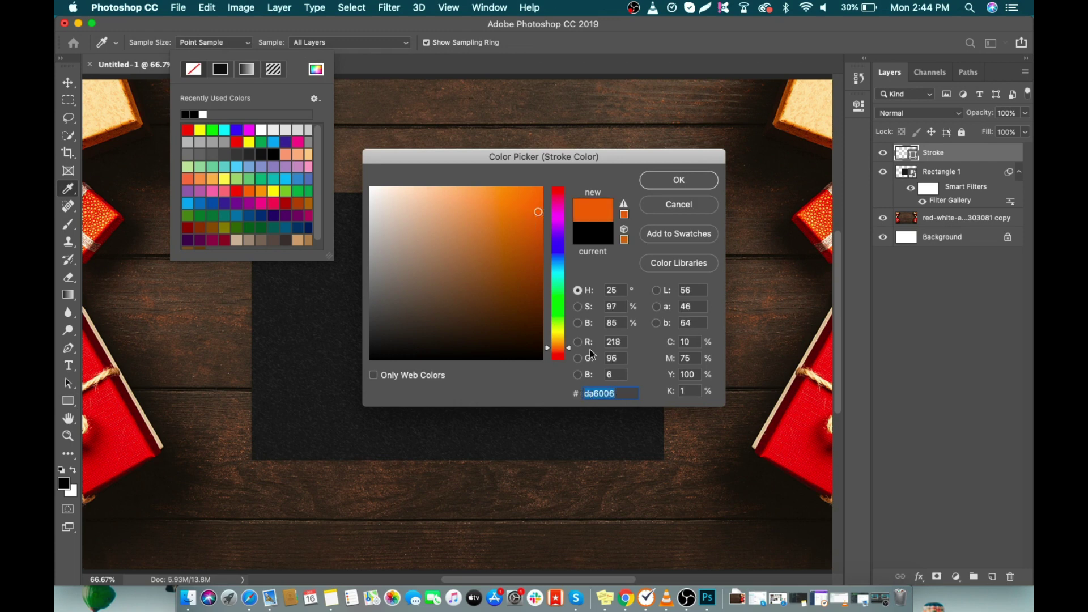
click(656, 183)
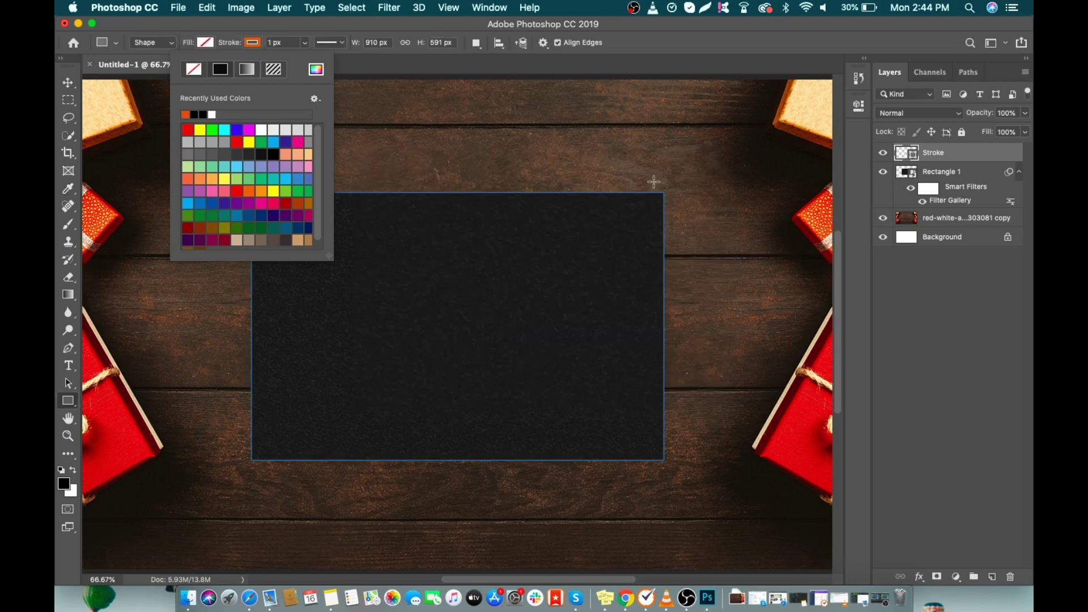
Step: Set the outline width of the rectangle on the Stroke layer to 20 px
click(283, 44)
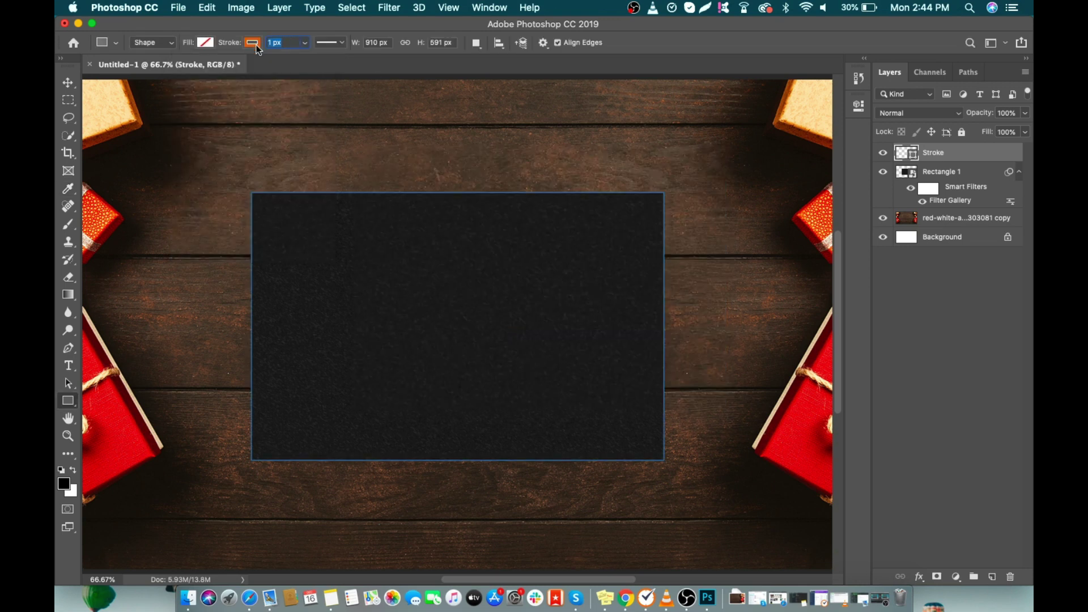
text(20)
key(Return)
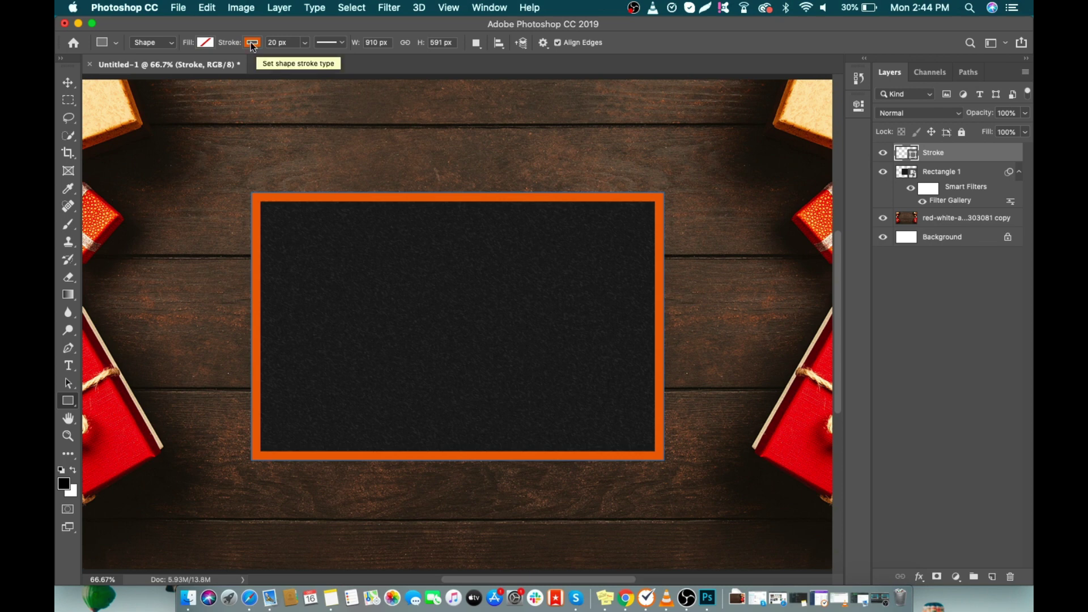
Step: Scale the Stroke layer's rectangle up from its centre to about 104% so the outline surrounds the dark card
click(207, 7)
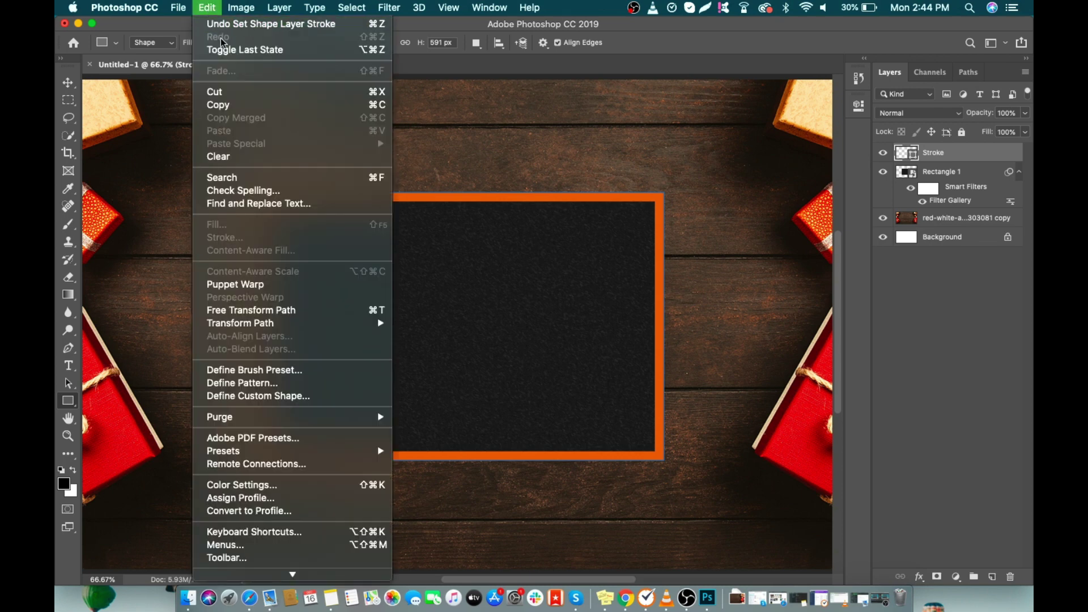
click(342, 311)
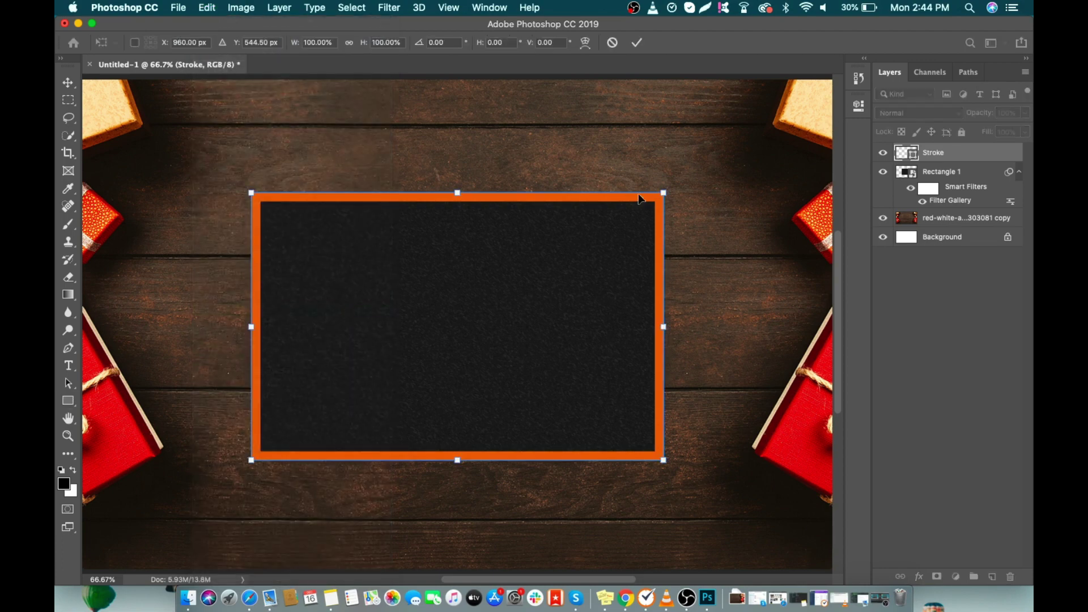
drag(662, 194, 672, 187)
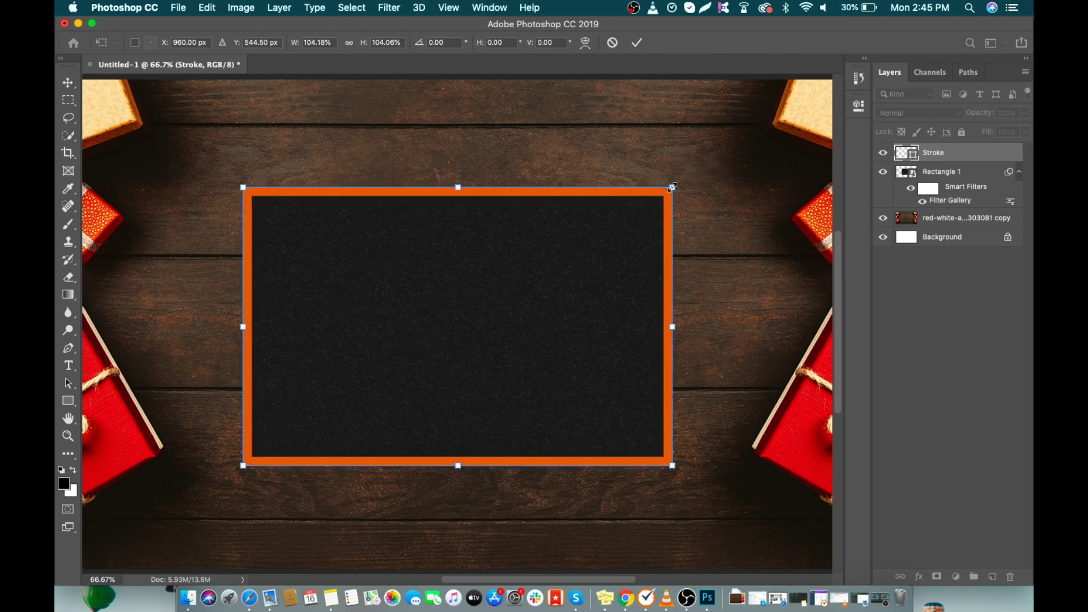
click(637, 43)
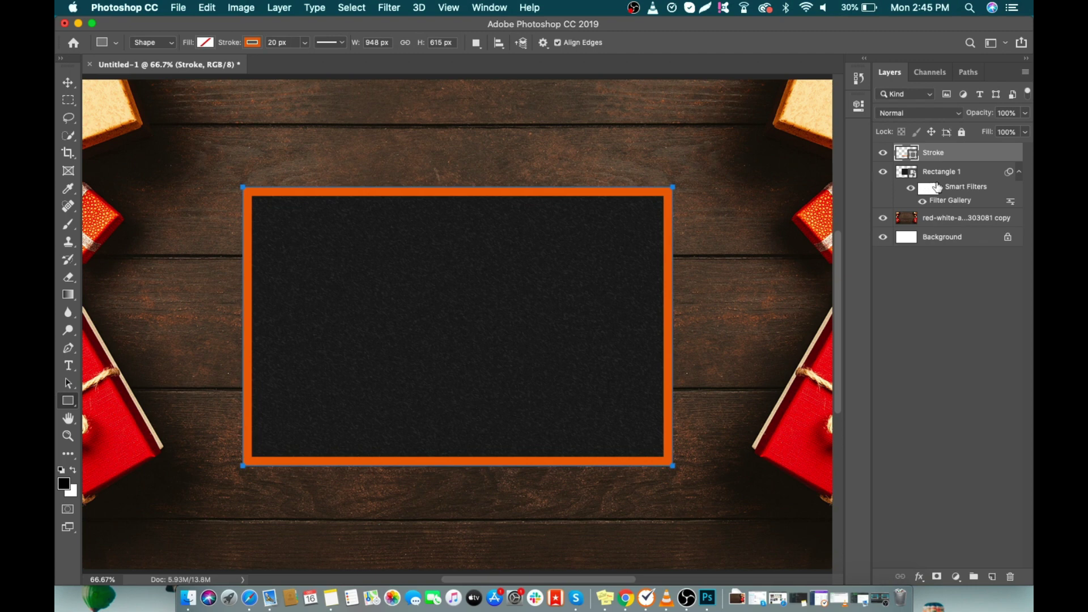
Step: Group the Stroke and Rectangle 1 layers and start a free transform of the group, turning off the repeated smart filter notice
shift+click(960, 173)
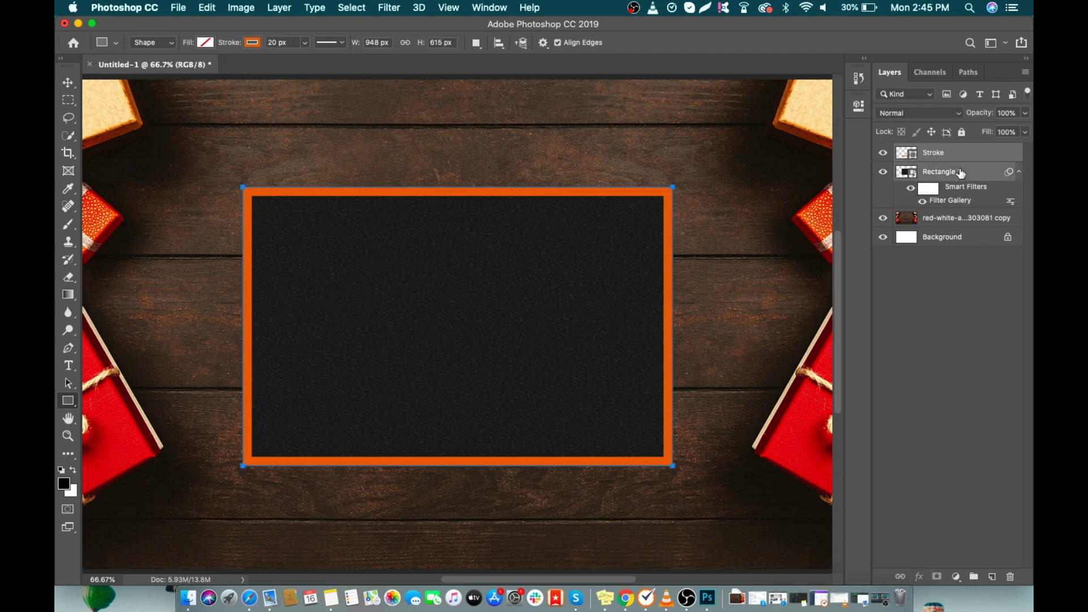
key(super+g)
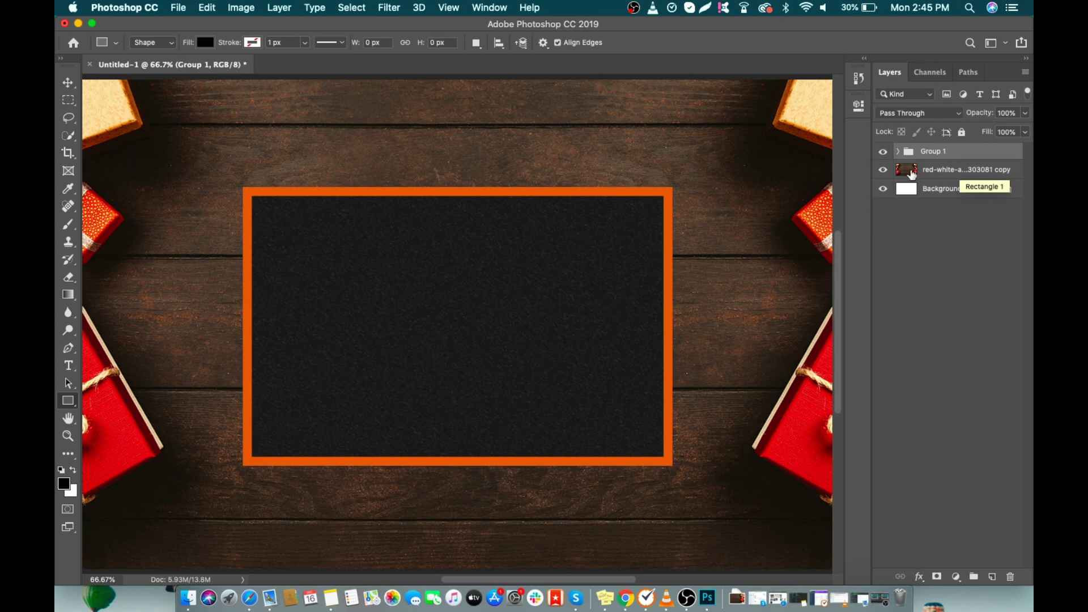
key(super+t)
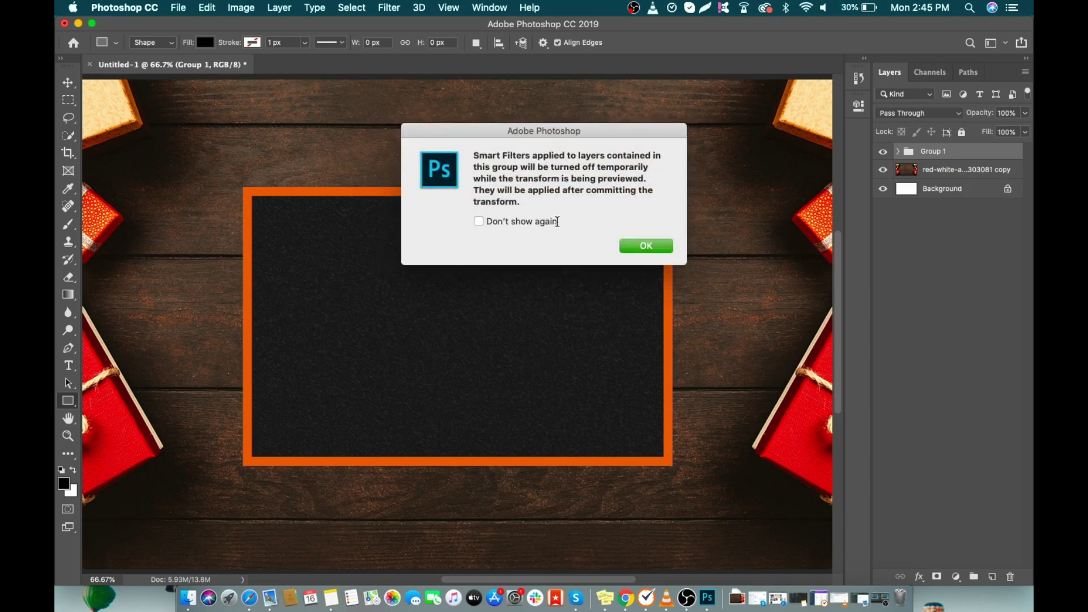
click(478, 221)
click(646, 246)
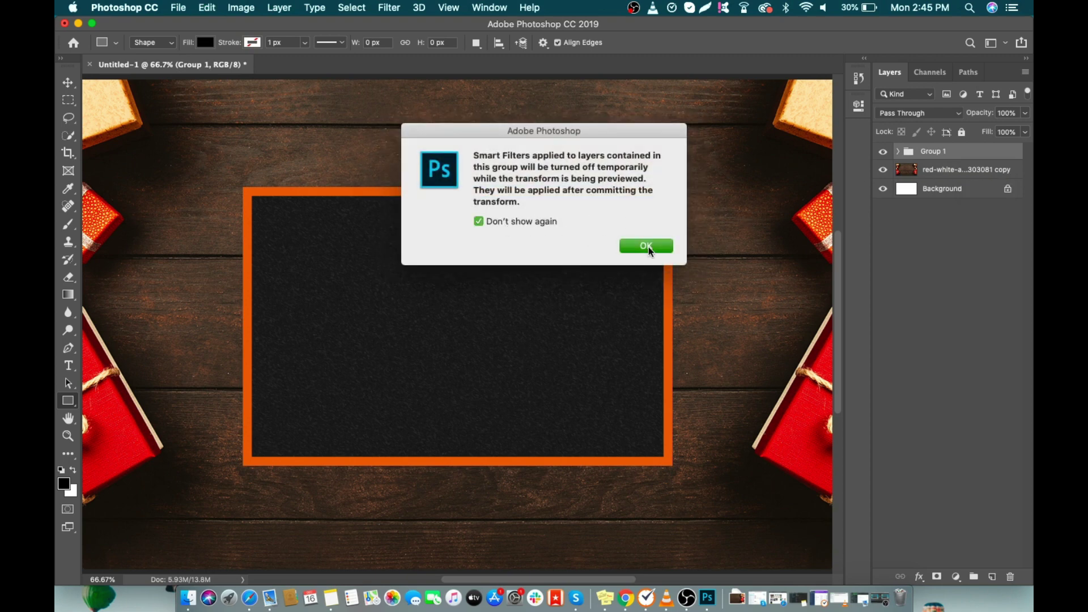
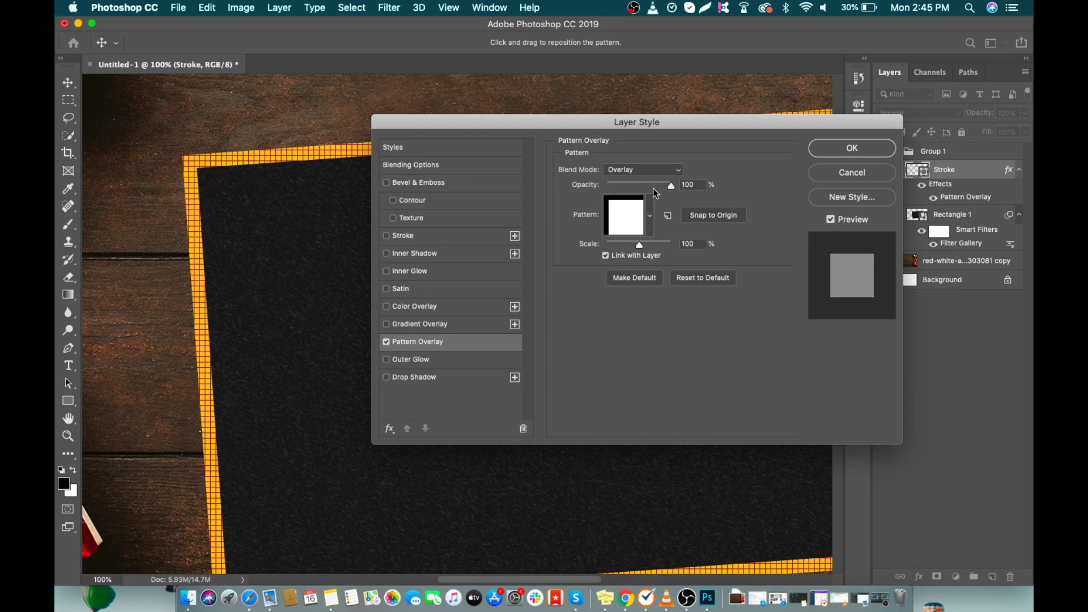
Step: Set the Stroke layer's Pattern Overlay to 95% scale with the Multiply blend mode
drag(640, 248, 638, 247)
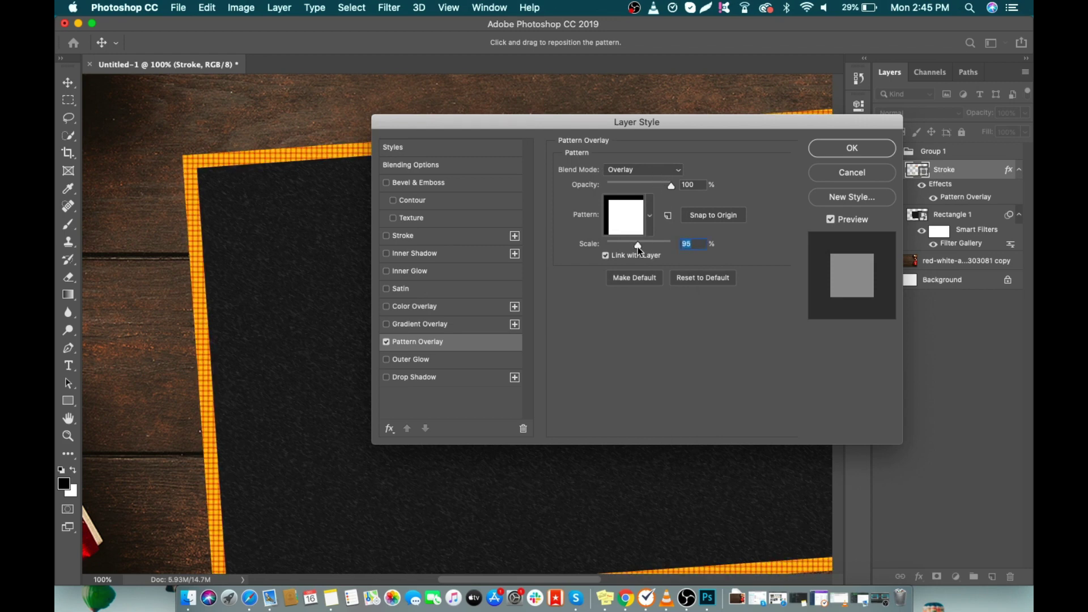
click(656, 171)
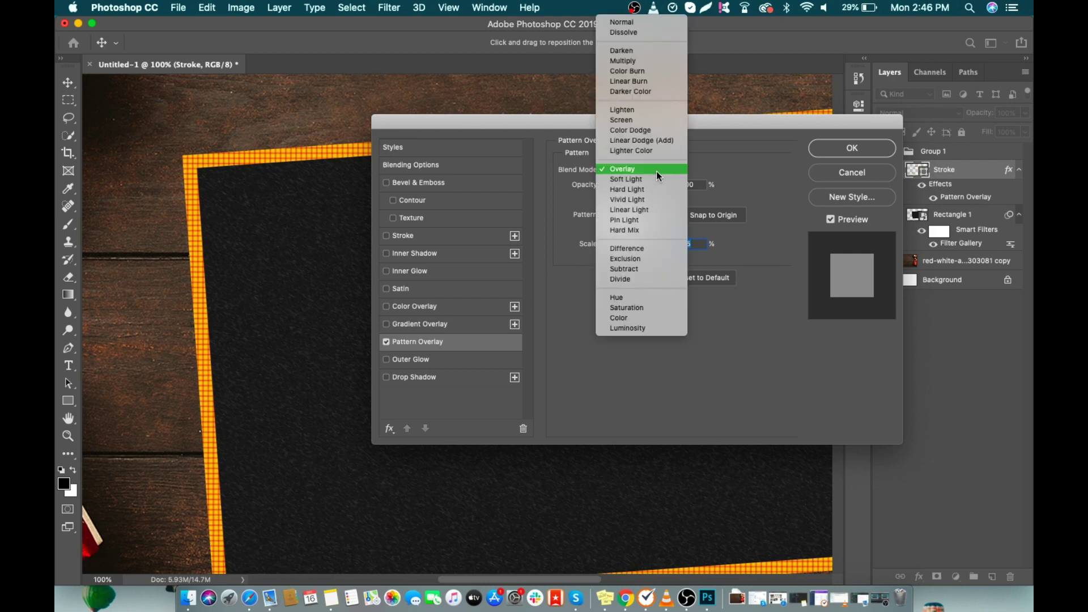
click(638, 61)
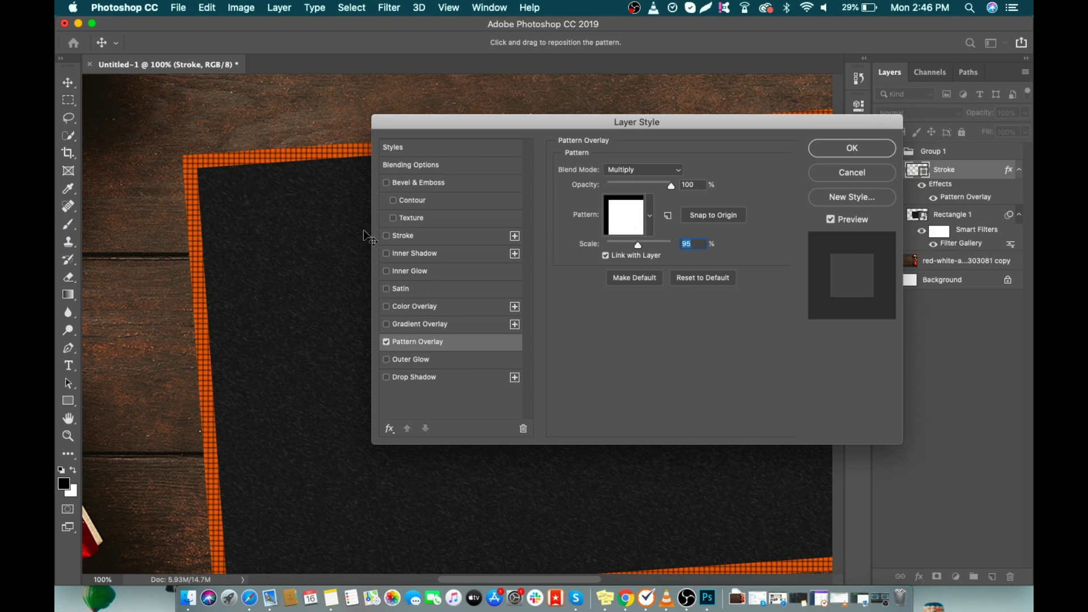
Step: Add a Bevel & Emboss effect to the Stroke layer with Inner Bevel, Smooth technique, 100% depth and 7 px size, and apply the layer style
click(410, 183)
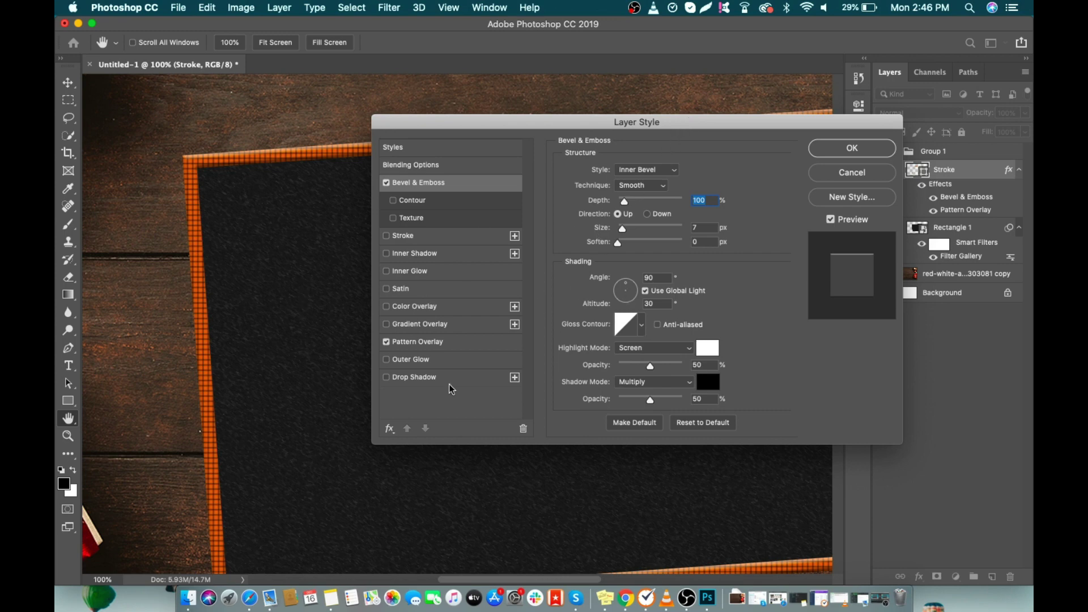
scroll(327, 430, down, 3)
scroll(328, 430, right, 3)
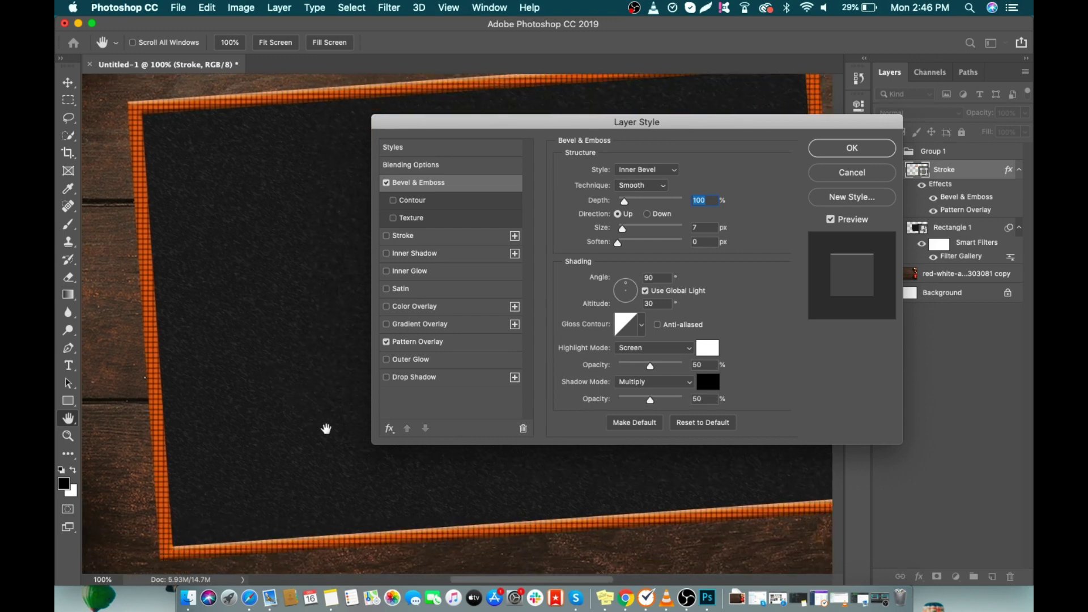
click(642, 170)
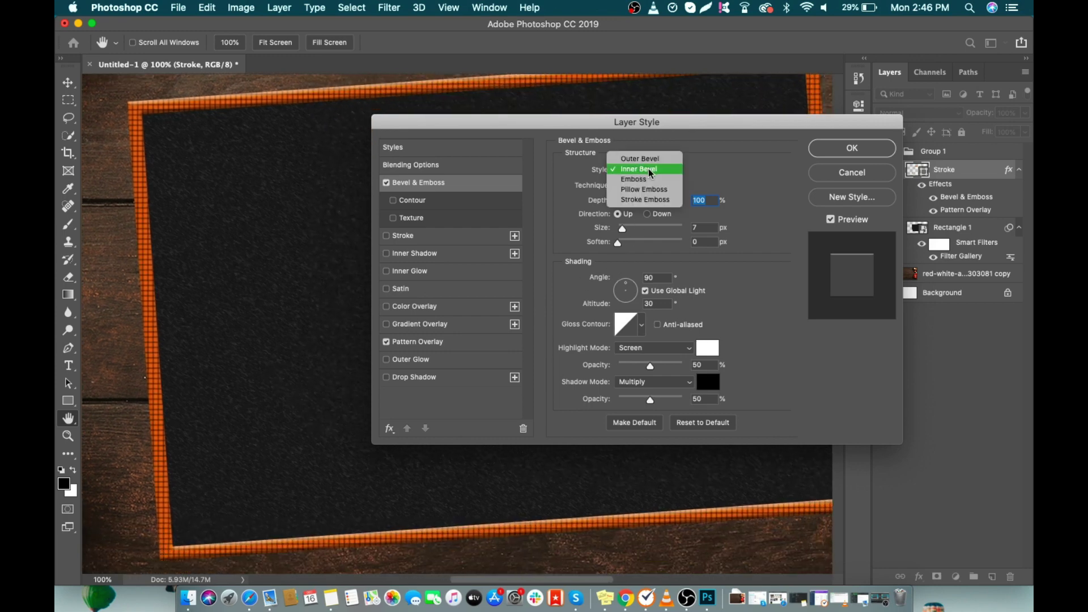
click(650, 171)
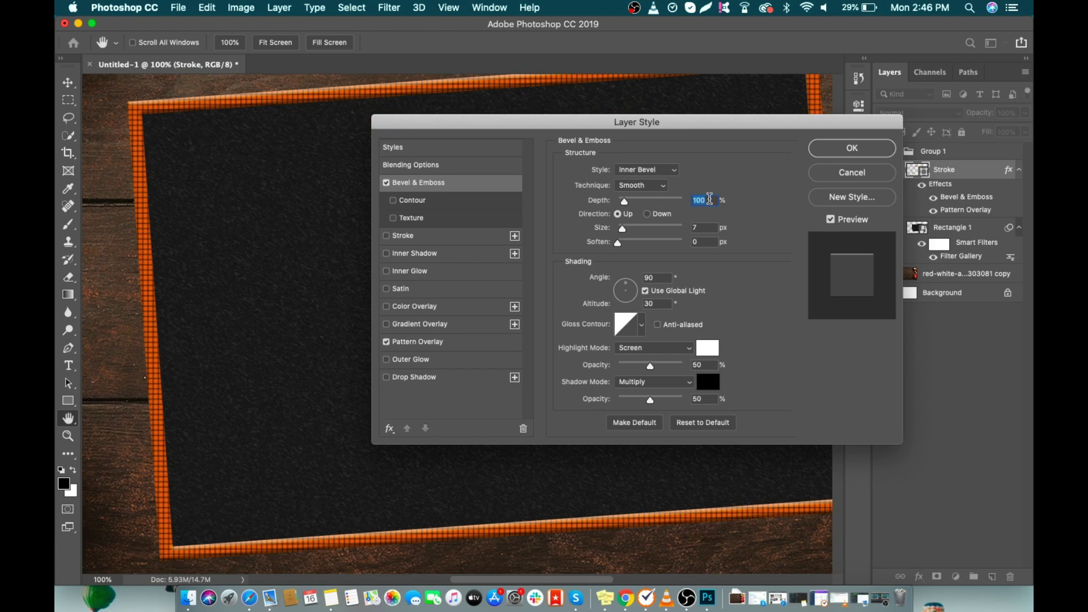
key(Tab)
key(Tab)
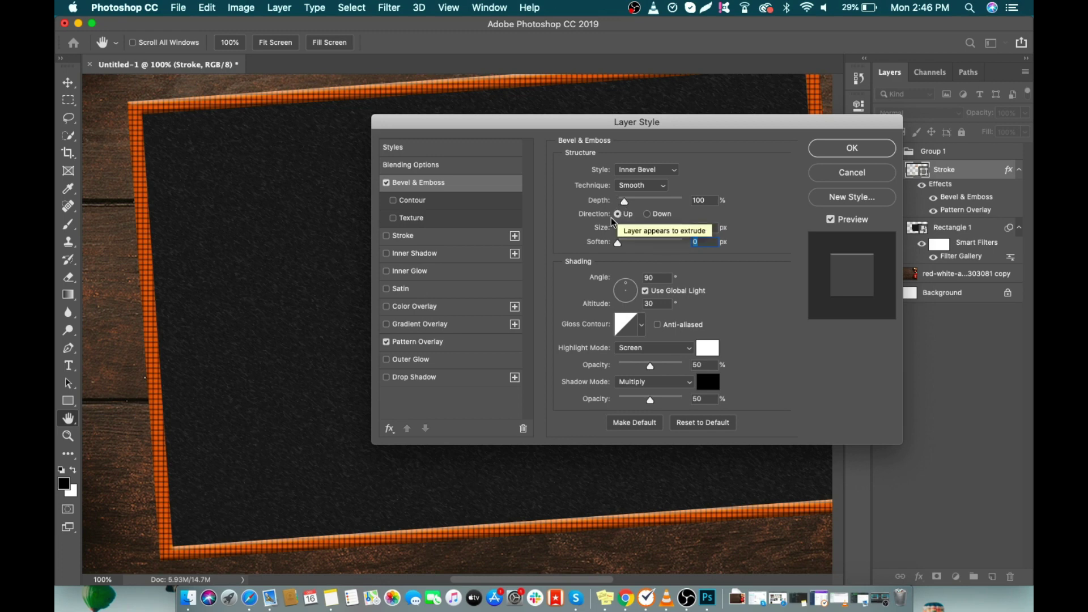
scroll(314, 393, down, 1)
scroll(314, 393, right, 1)
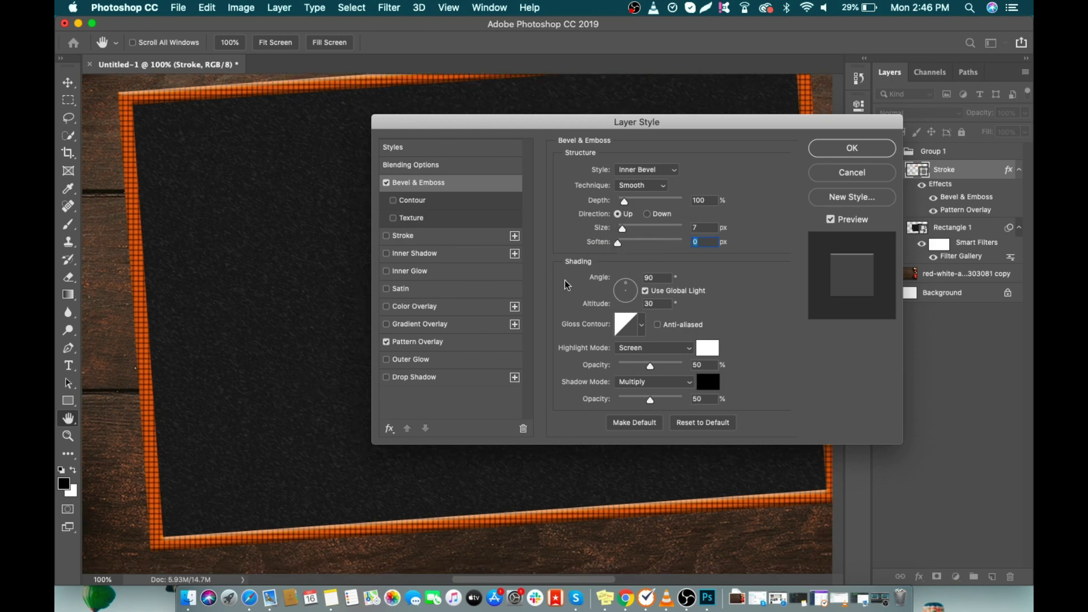
click(833, 151)
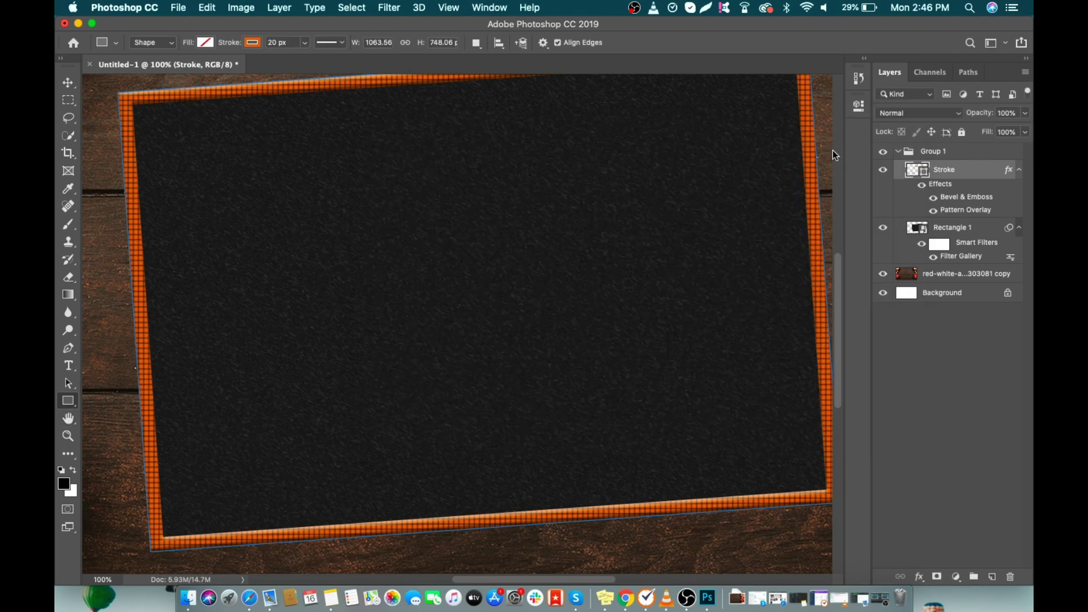
Step: Add an Inner Shadow effect to the Rectangle 1 layer with Normal blend mode and 70% opacity
scroll(700, 168, up, 4)
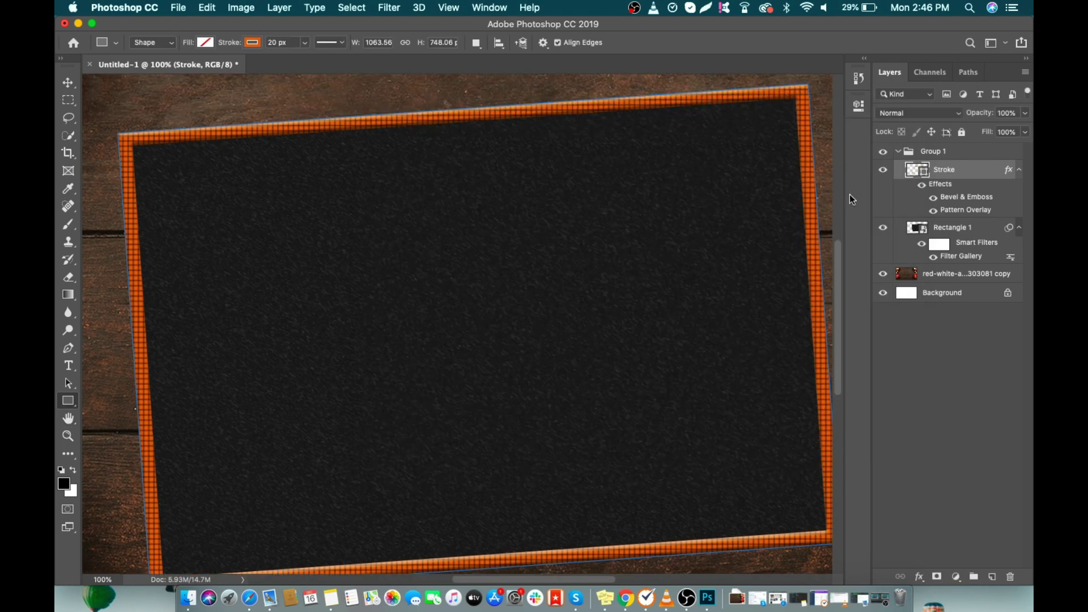
click(952, 227)
right_click(952, 226)
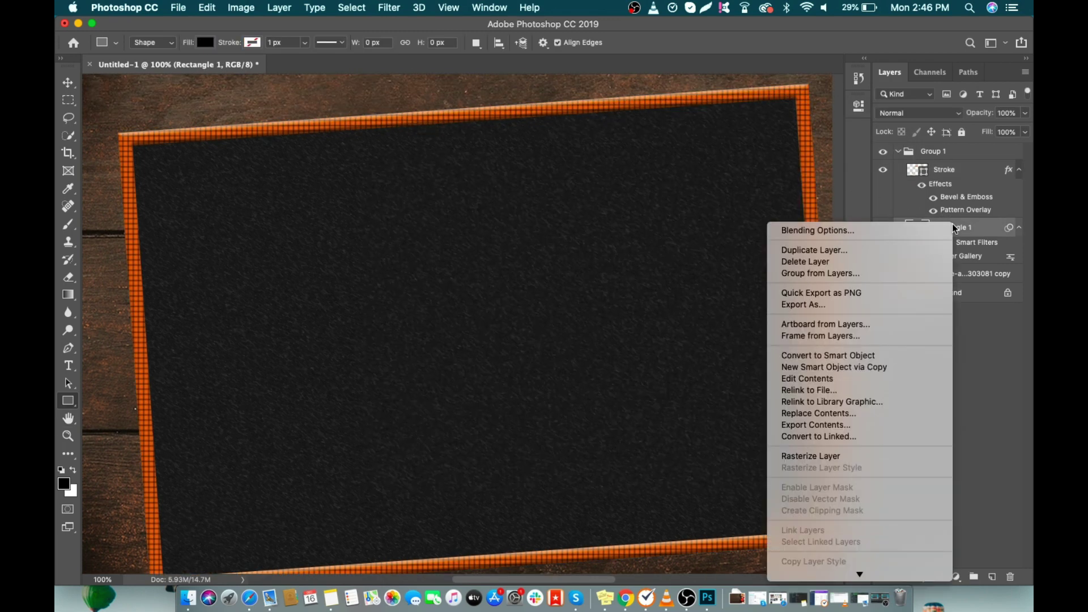
click(933, 228)
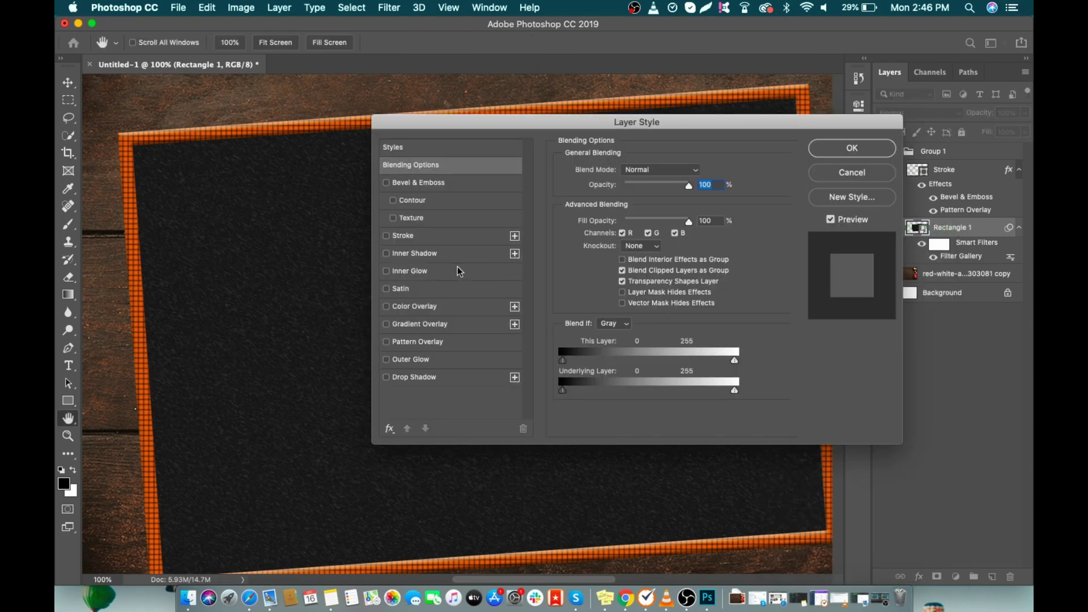
click(436, 259)
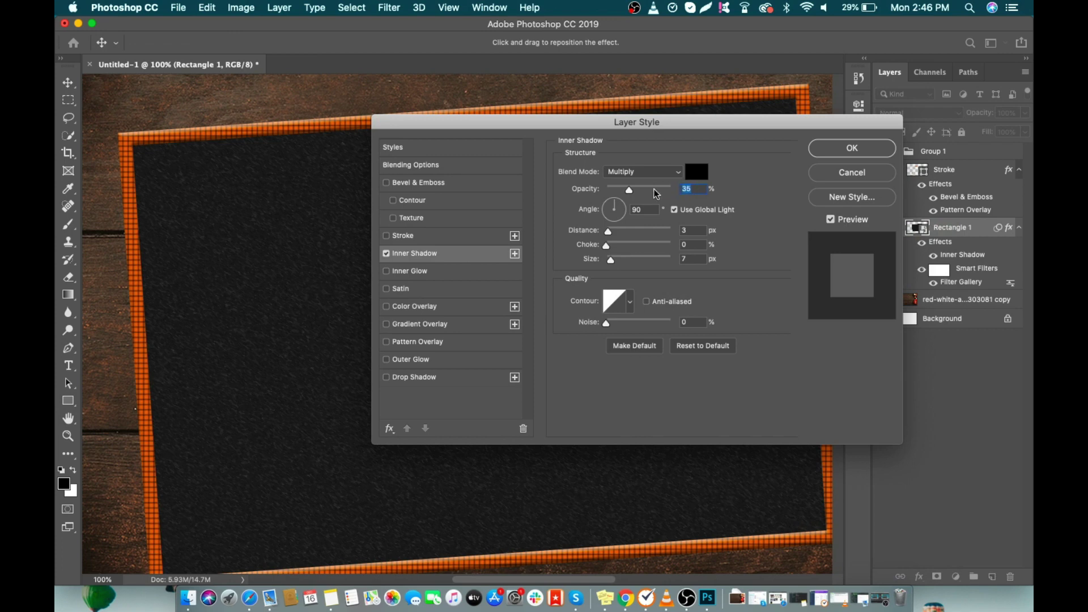
text(70)
click(624, 171)
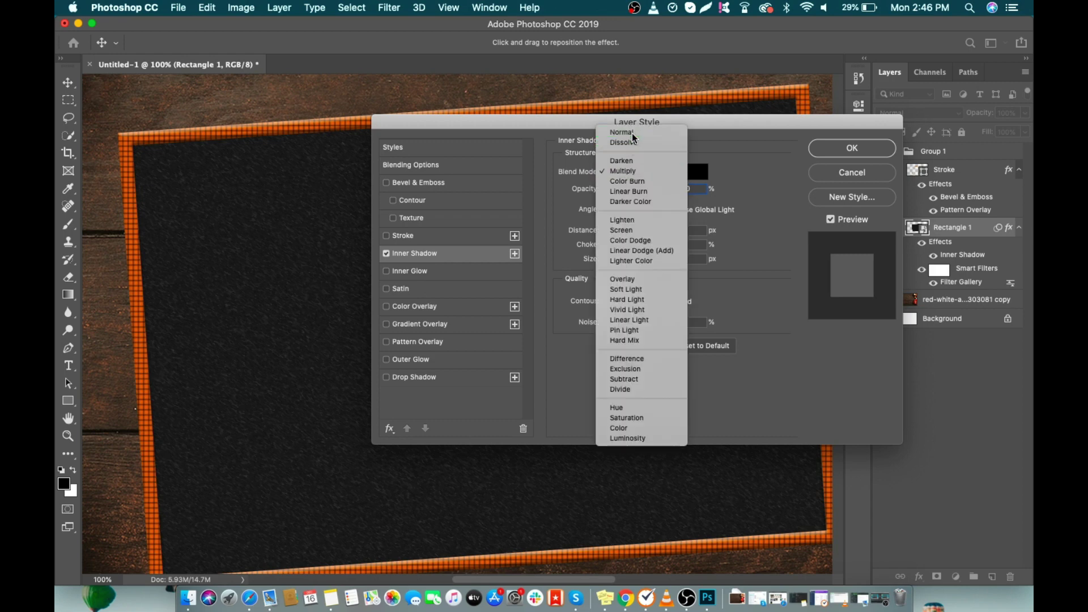
click(622, 133)
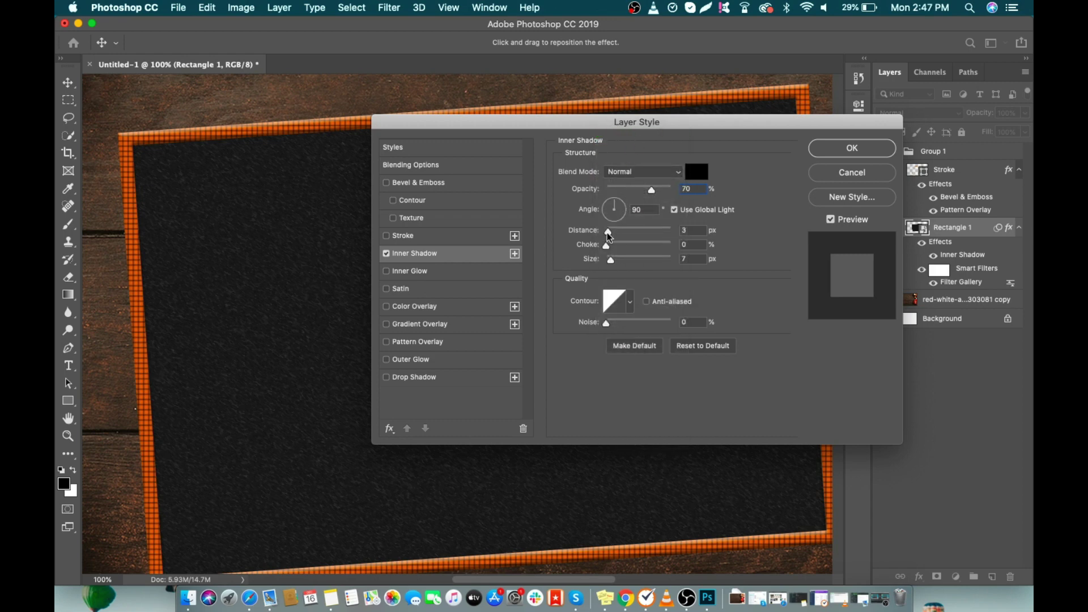
Step: Set the inner shadow's distance to 15 px and size to 50 px, and apply the layer style
drag(607, 232, 616, 233)
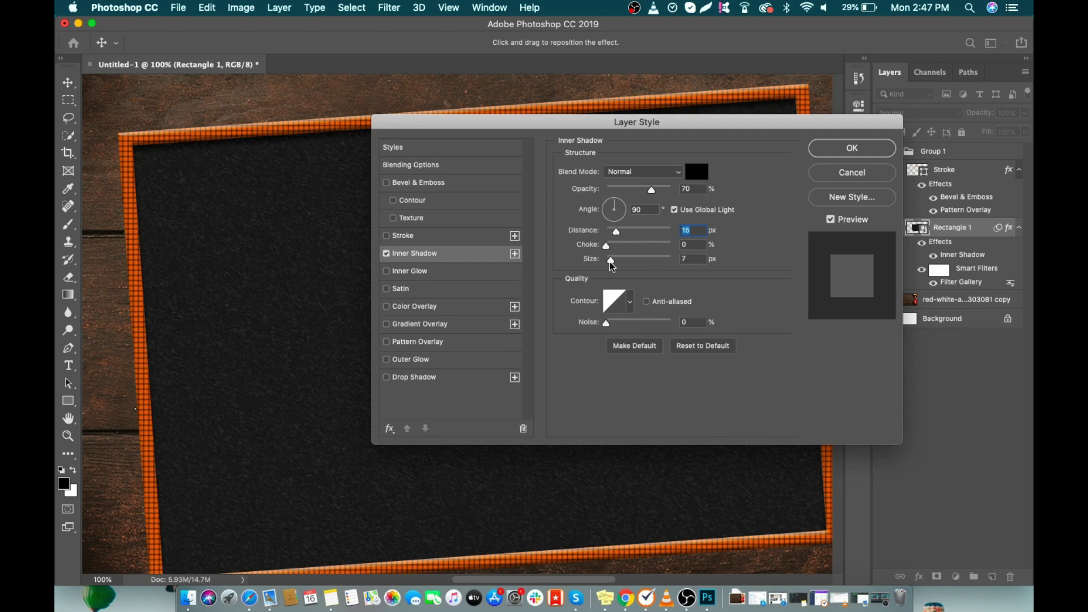
drag(611, 262, 664, 262)
text(50)
click(817, 155)
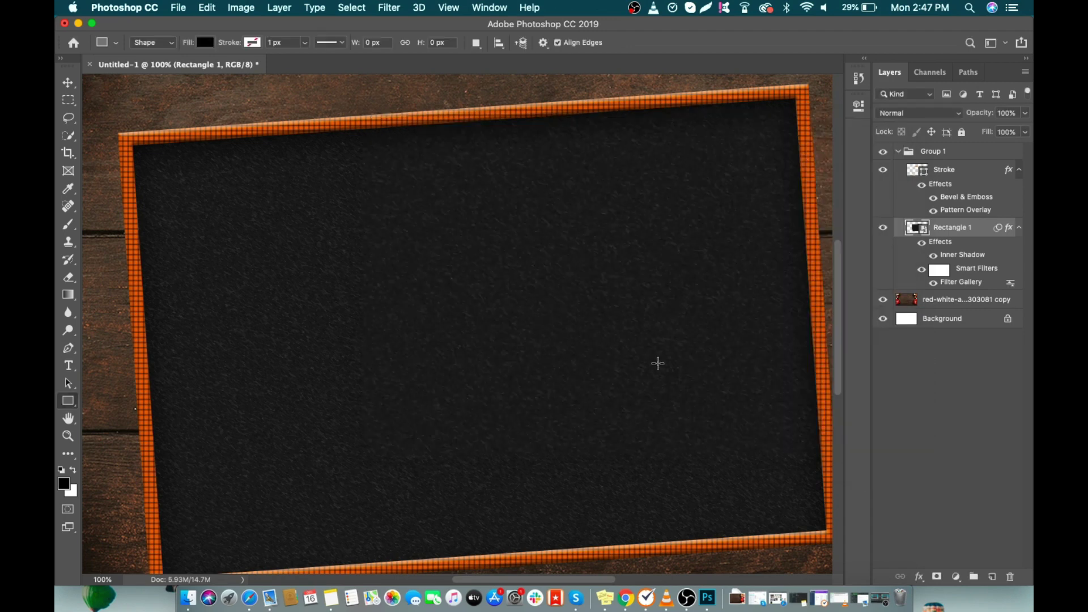
Step: Add a Drop Shadow effect to Group 1 with Normal blend mode and 60% opacity
scroll(657, 363, down, 5)
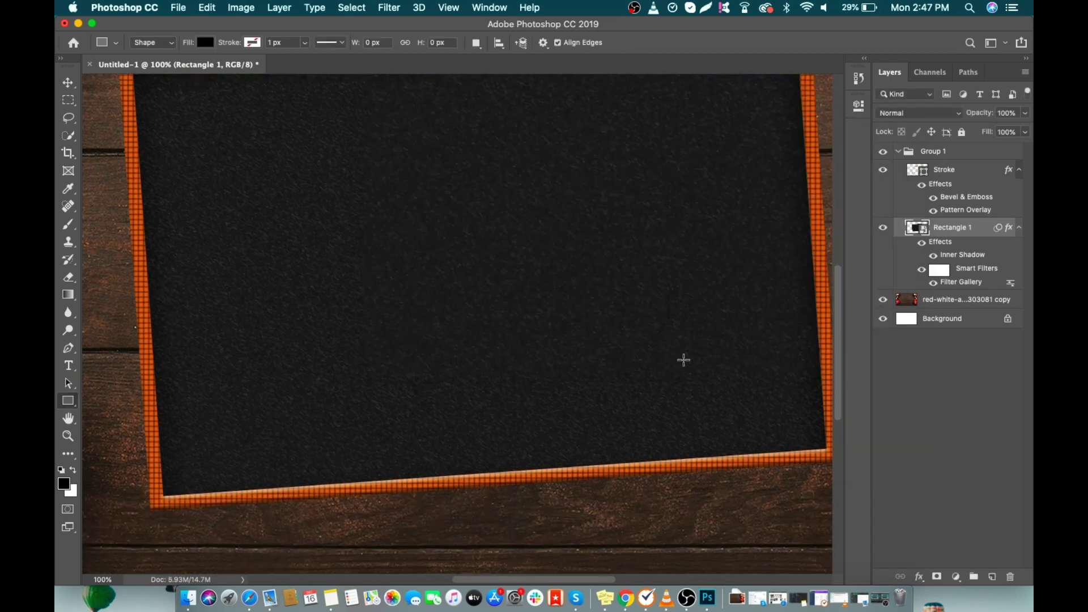
click(898, 152)
right_click(927, 152)
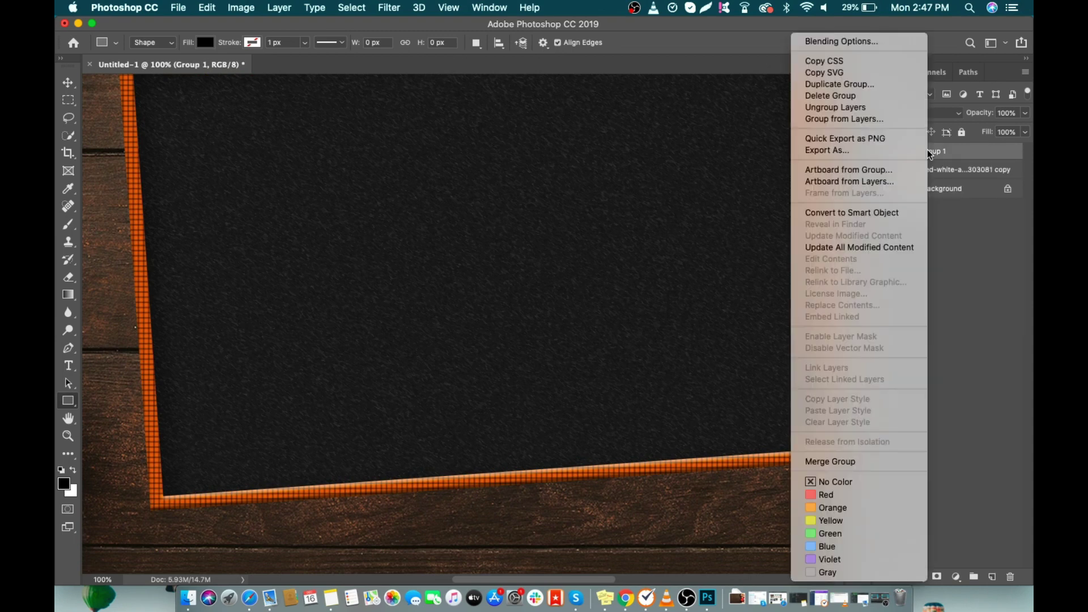
click(910, 42)
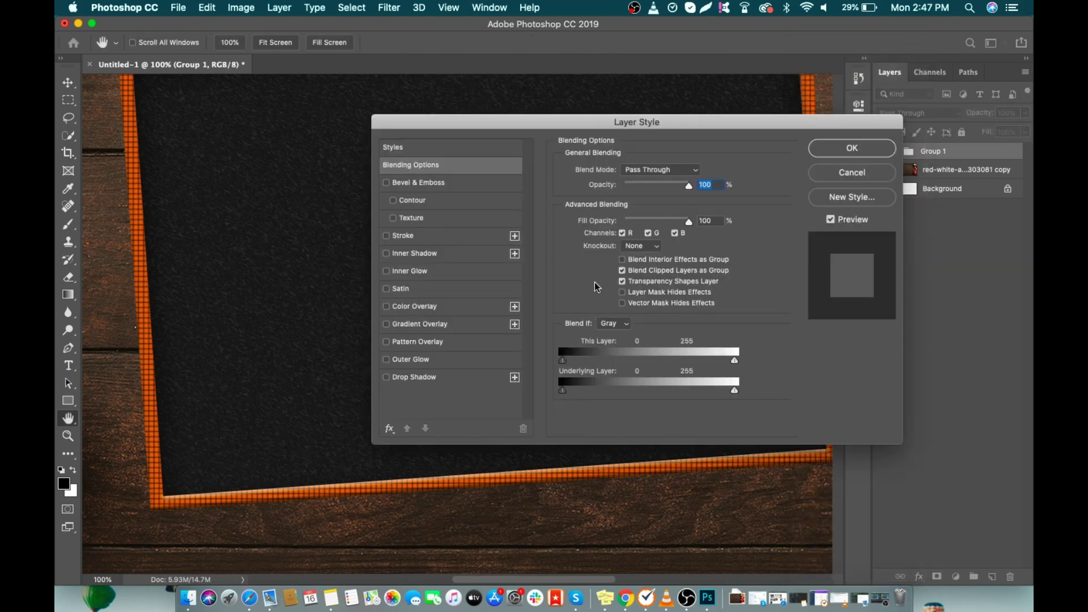
click(440, 380)
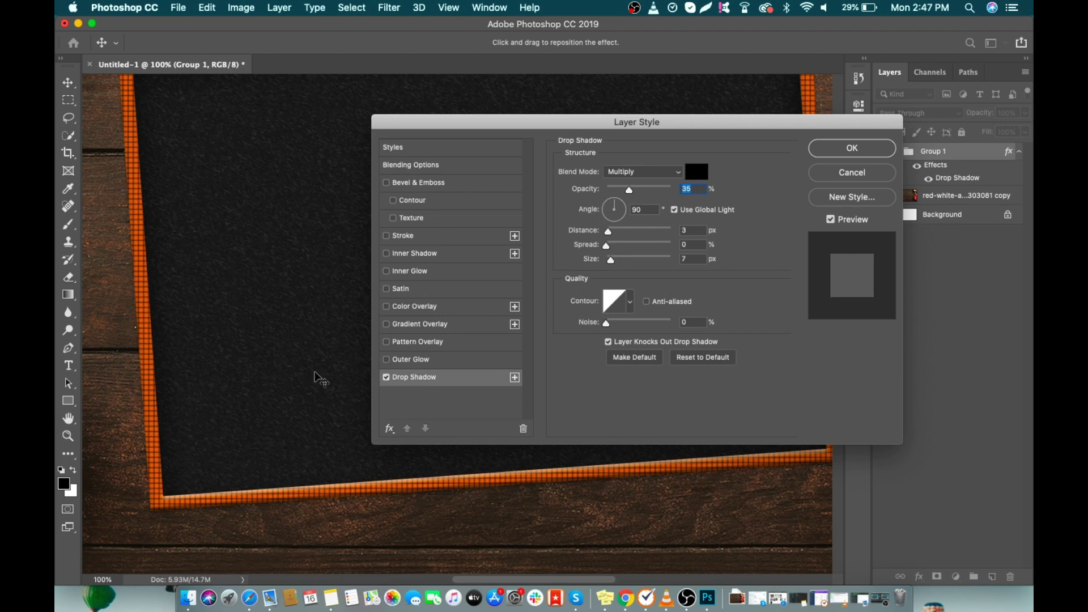
scroll(316, 377, down, 3)
scroll(316, 377, right, 2)
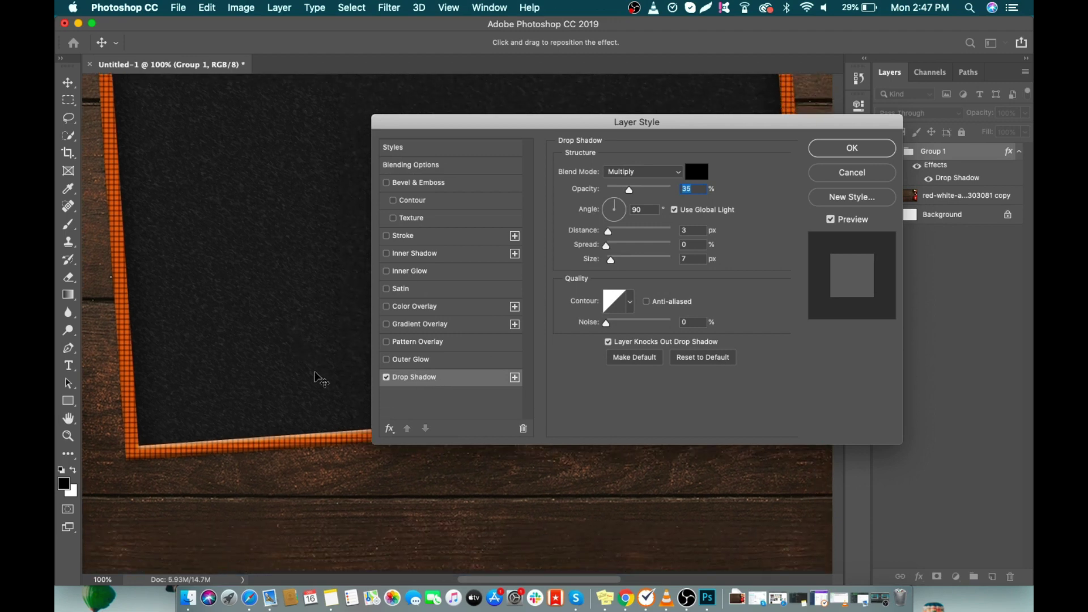
click(624, 172)
click(624, 172)
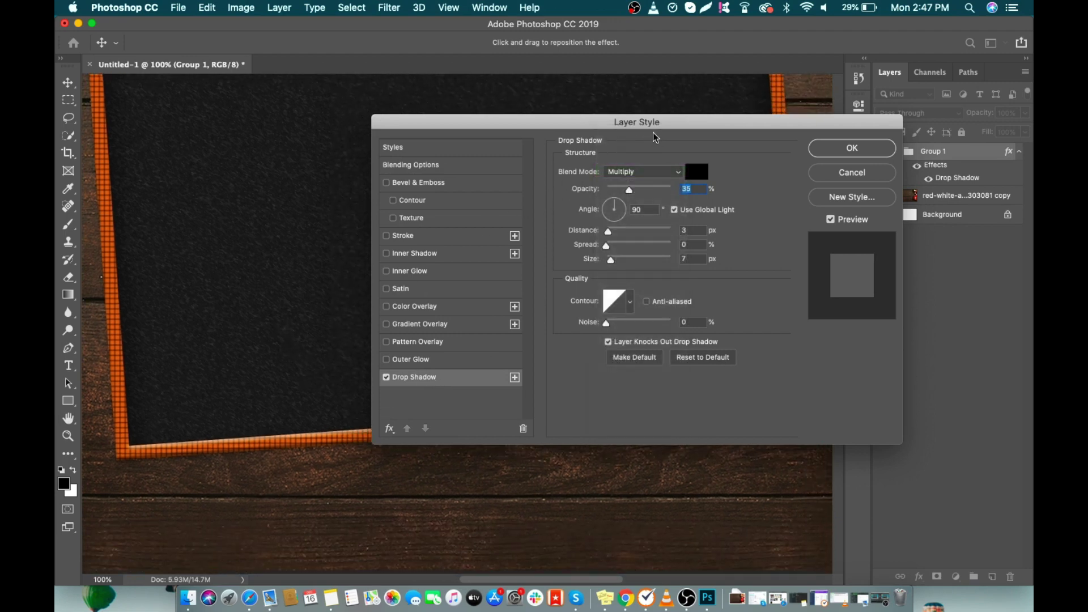
click(645, 171)
click(655, 131)
text(60)
Step: Set Group 1's drop shadow to 25 px distance, 40 px size and 70% opacity
drag(610, 236, 623, 234)
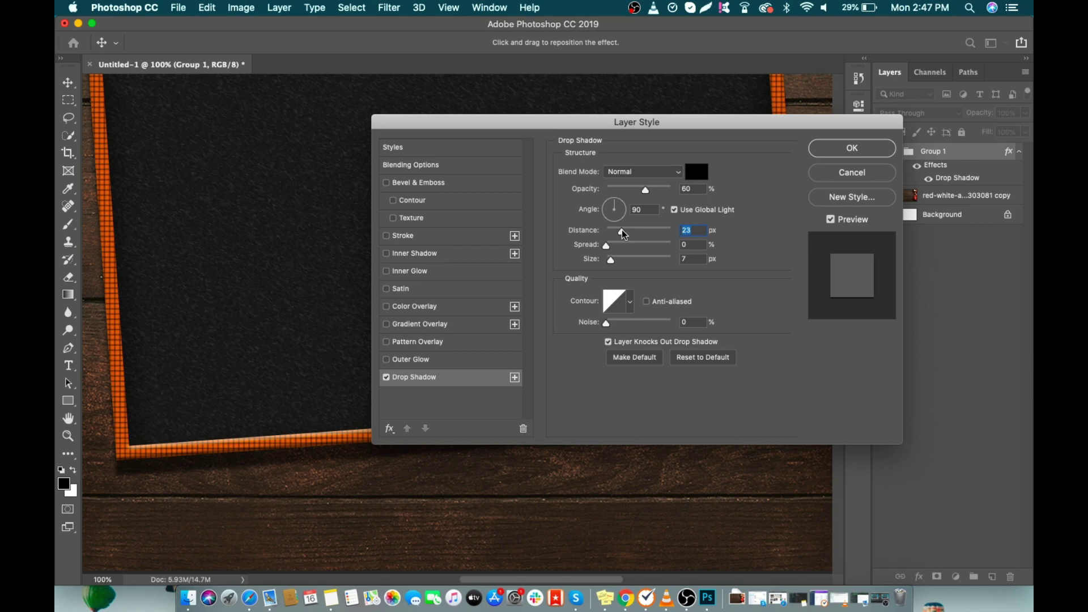
text(25)
drag(611, 260, 623, 261)
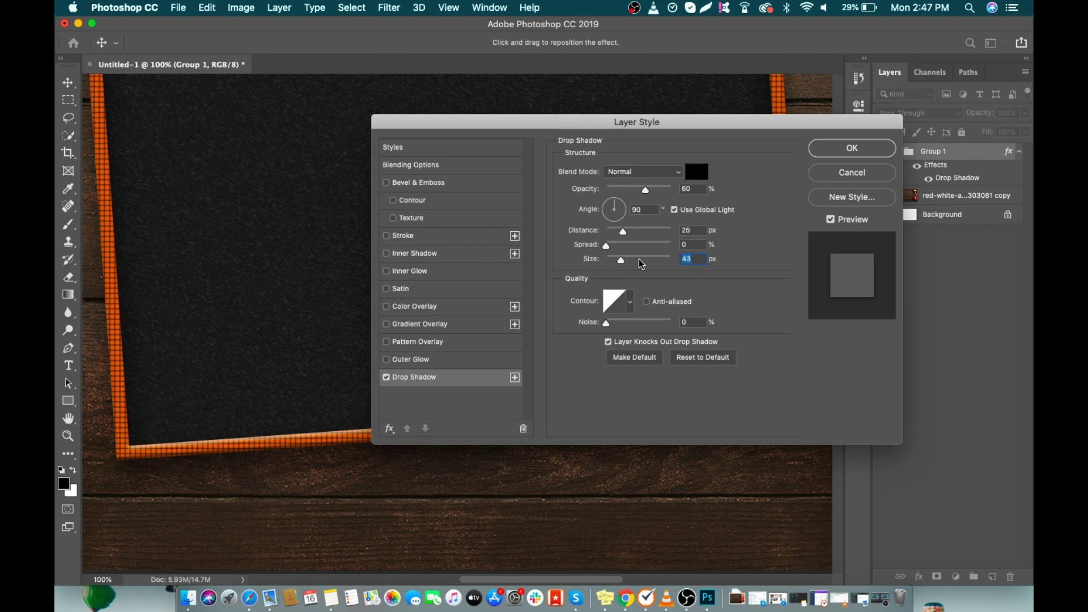
text(40)
click(689, 191)
text(70)
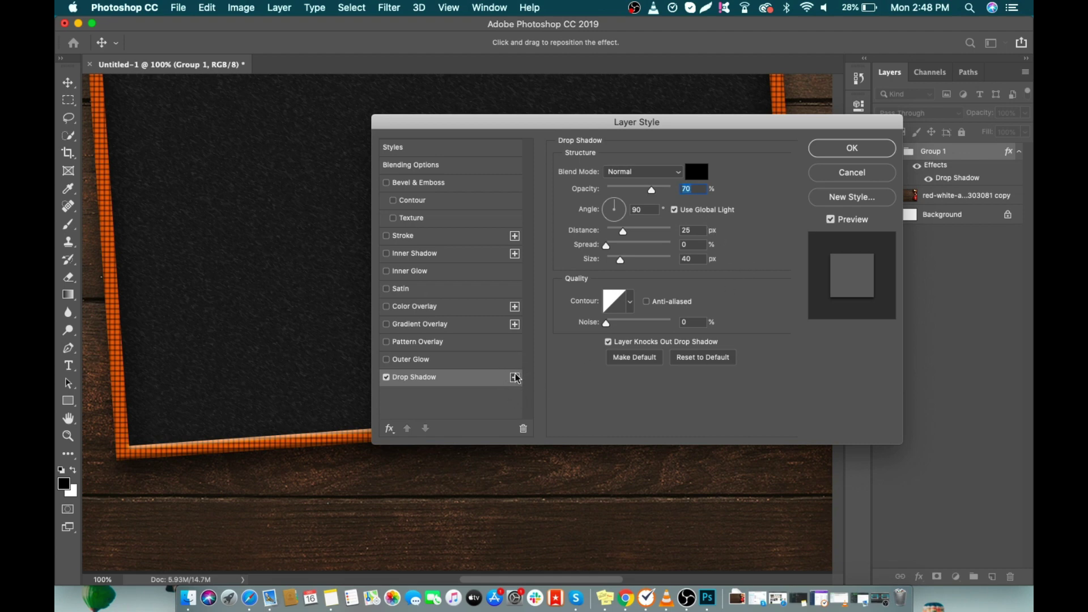
Step: Add a second drop shadow to Group 1 with 60 px size and 40 px distance
click(515, 376)
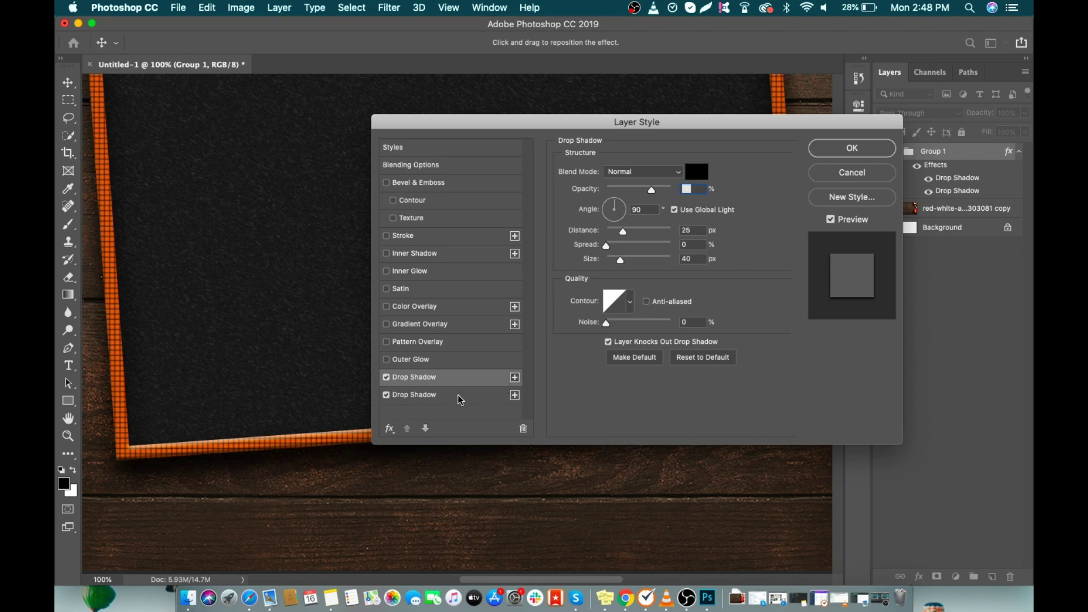
click(429, 397)
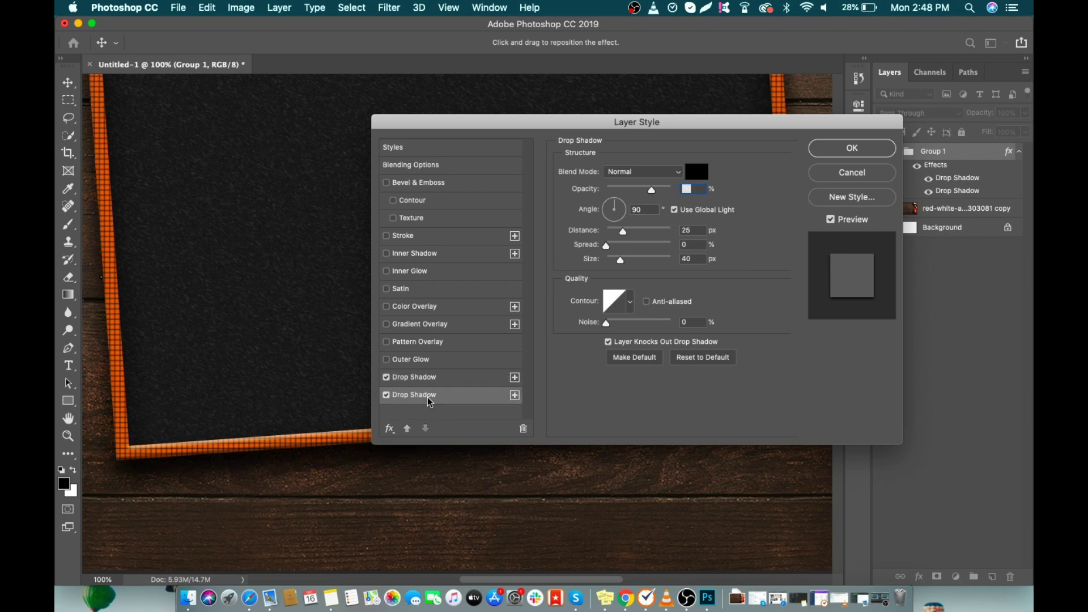
click(686, 260)
text(60)
click(692, 231)
text(40)
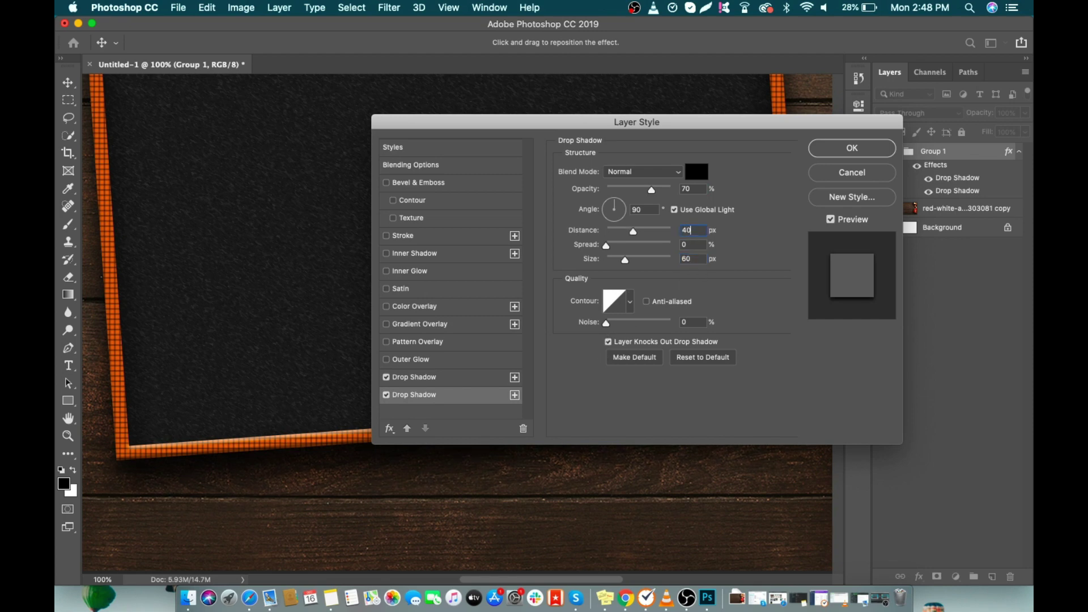
Step: Add a third drop shadow to Group 1 with 60 px distance and 70 px size, and apply the layer style
click(515, 395)
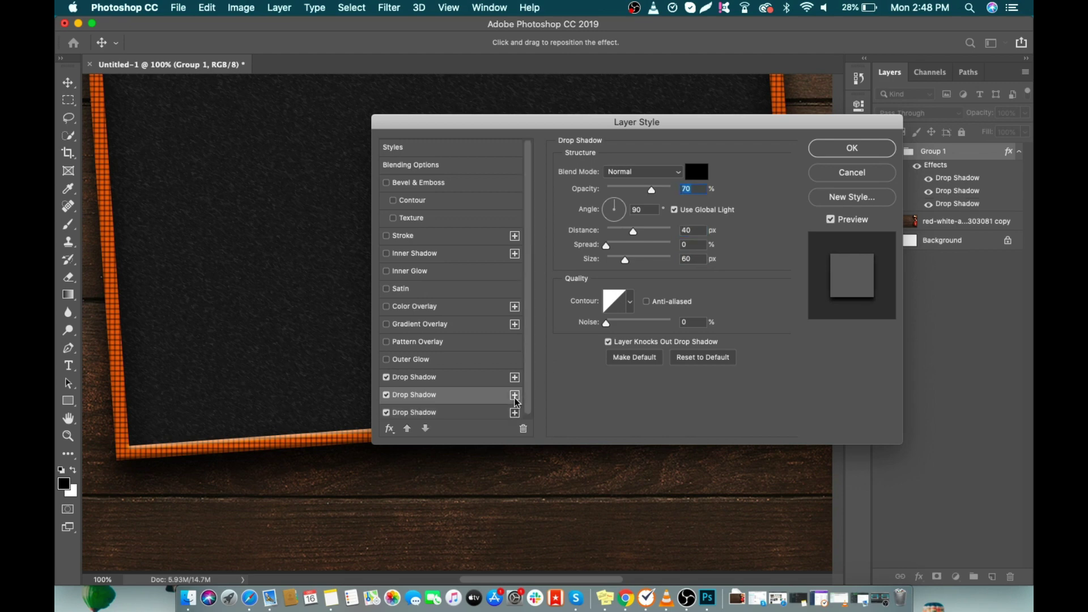
click(485, 414)
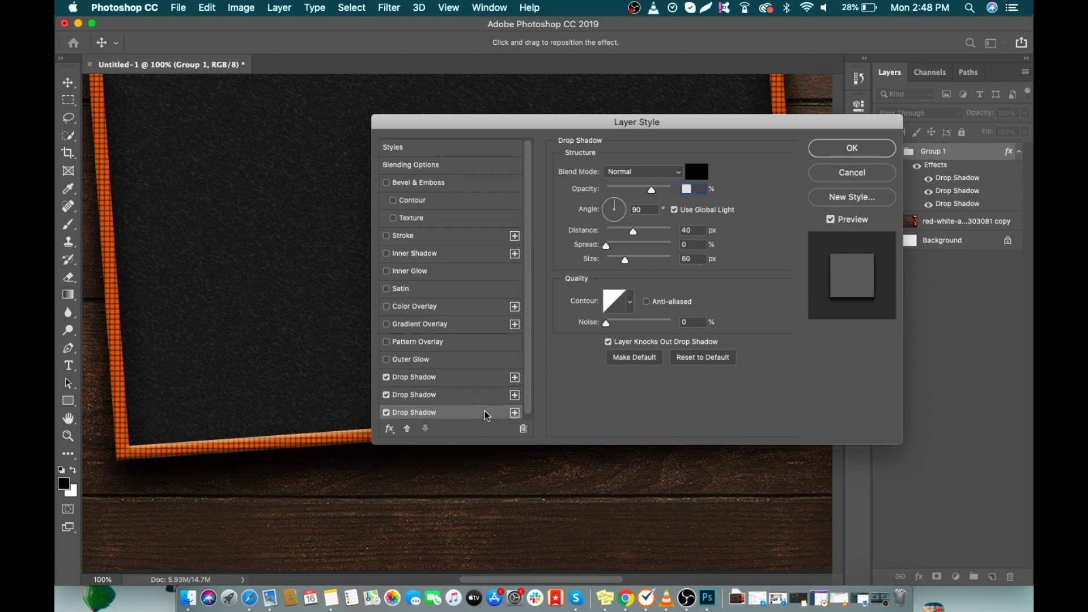
click(694, 229)
text(60)
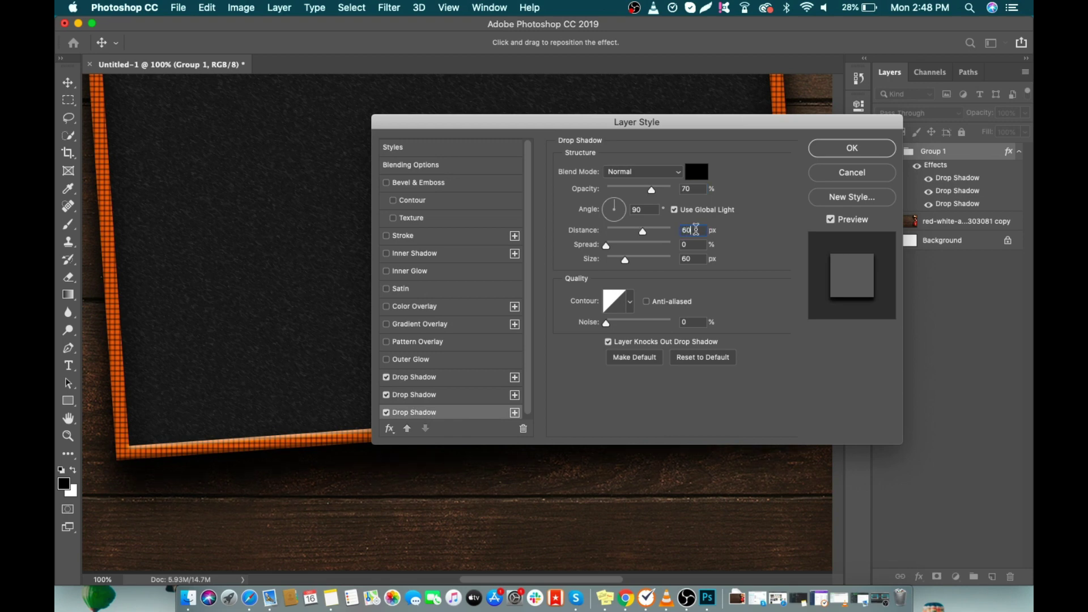
click(695, 258)
text(70)
click(851, 149)
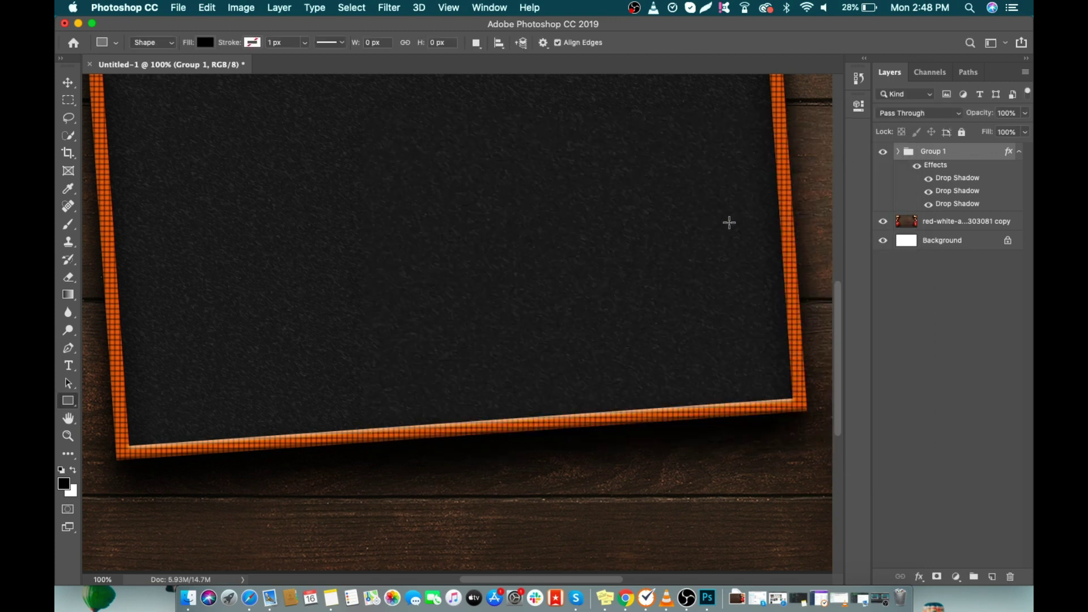
Step: Draw a black rectangle about 1014 by 628 px over the card, starting at the frame's inner upper-left corner
key(super+minus)
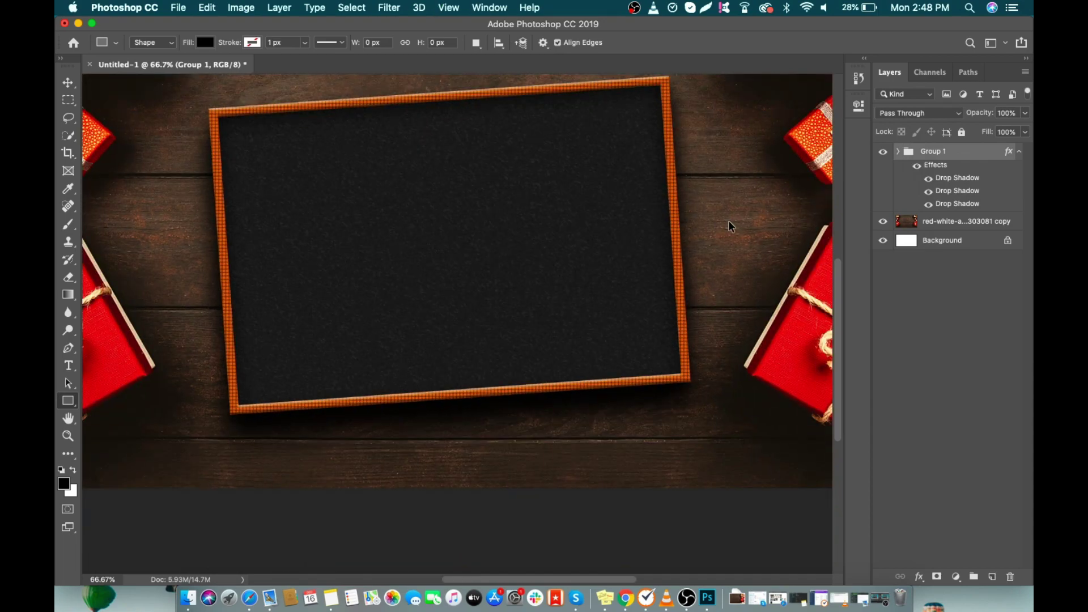
key(super+plus)
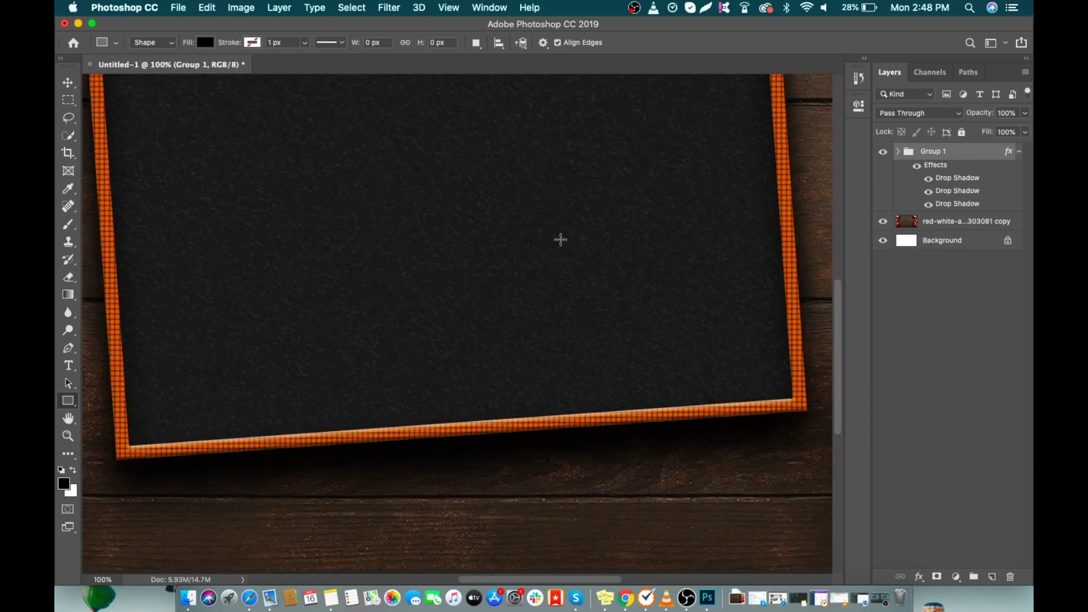
scroll(560, 239, up, 3)
scroll(561, 239, up, 4)
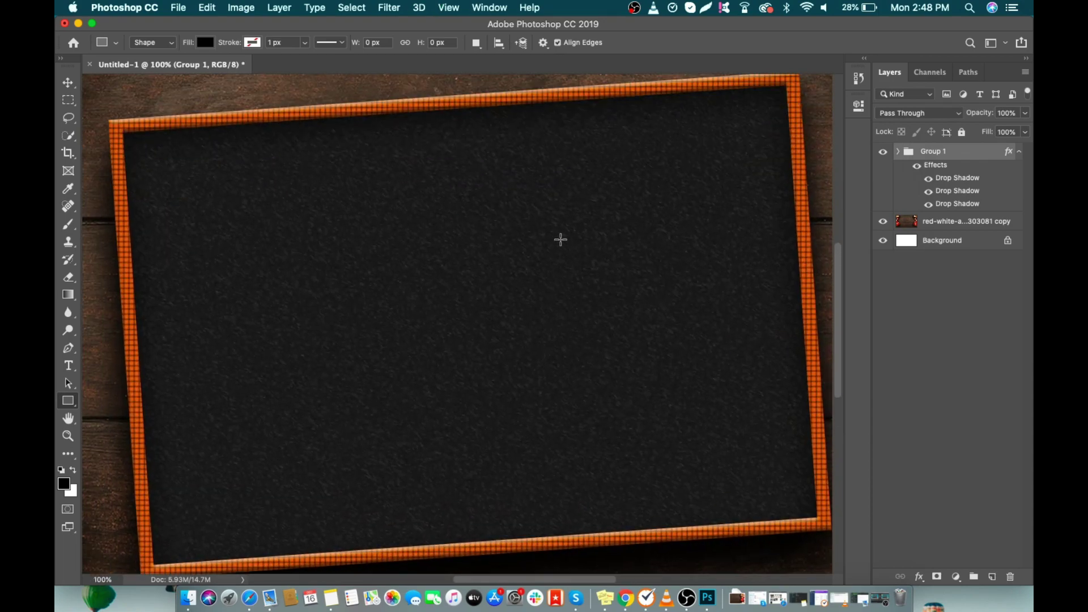
scroll(561, 239, down, 2)
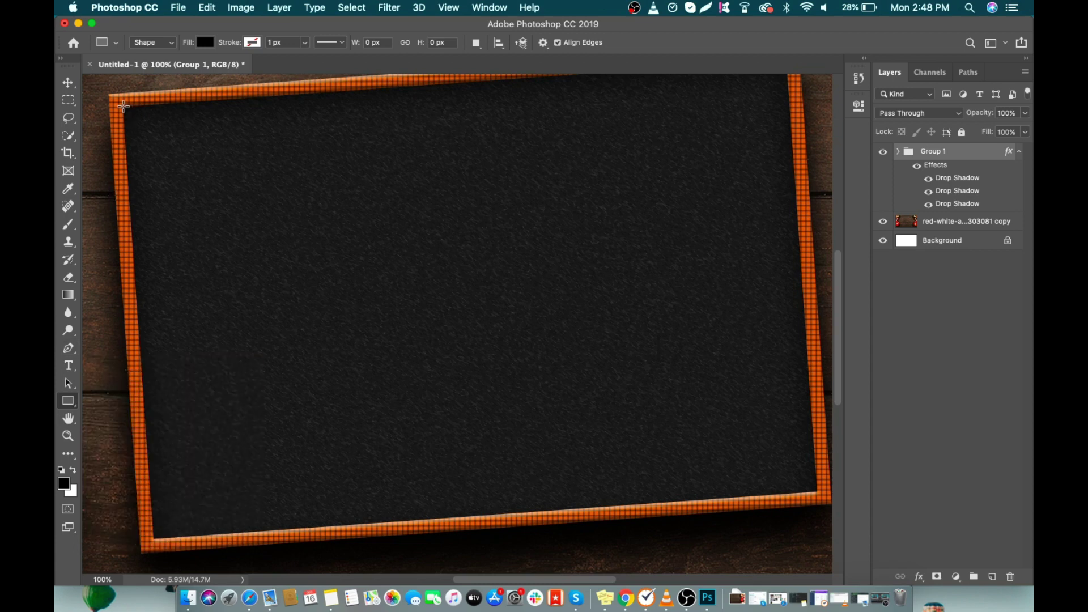
drag(123, 106, 812, 532)
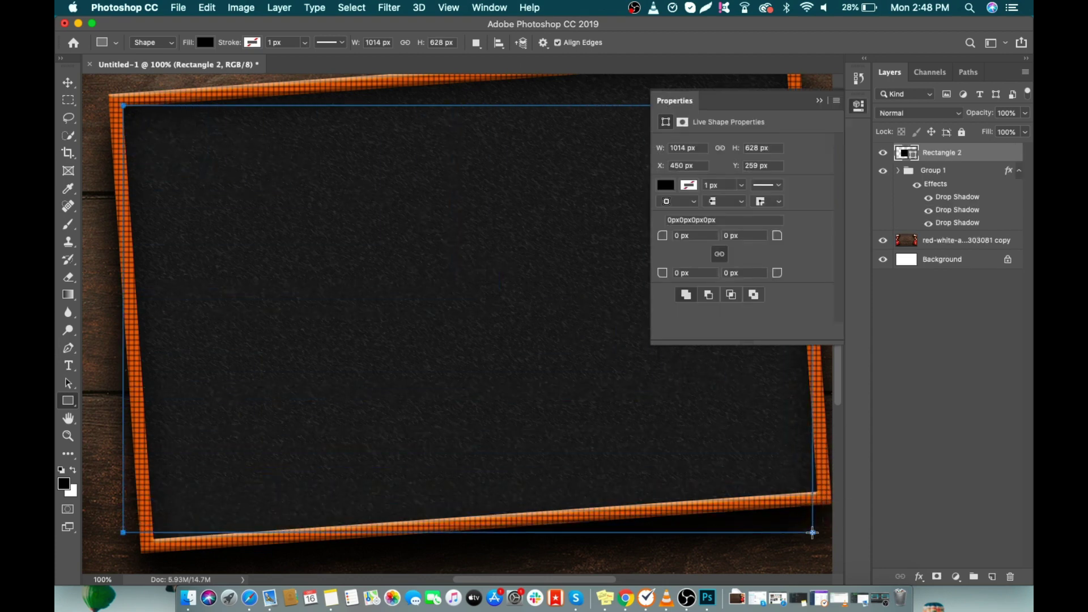
Step: Convert the Rectangle 2 layer to a smart object and set its opacity to 70%
right_click(952, 157)
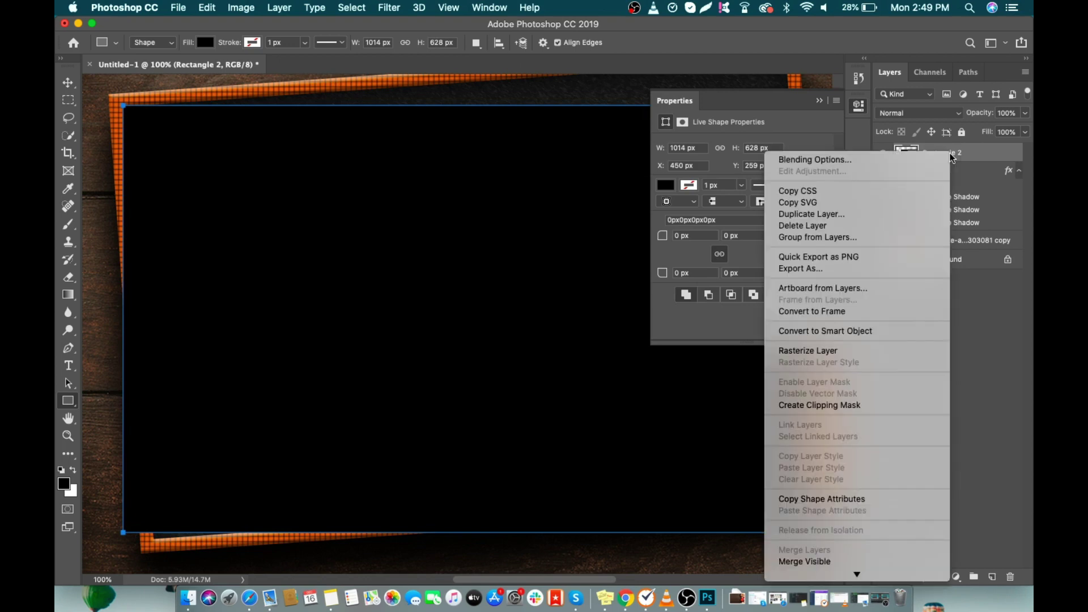
click(892, 330)
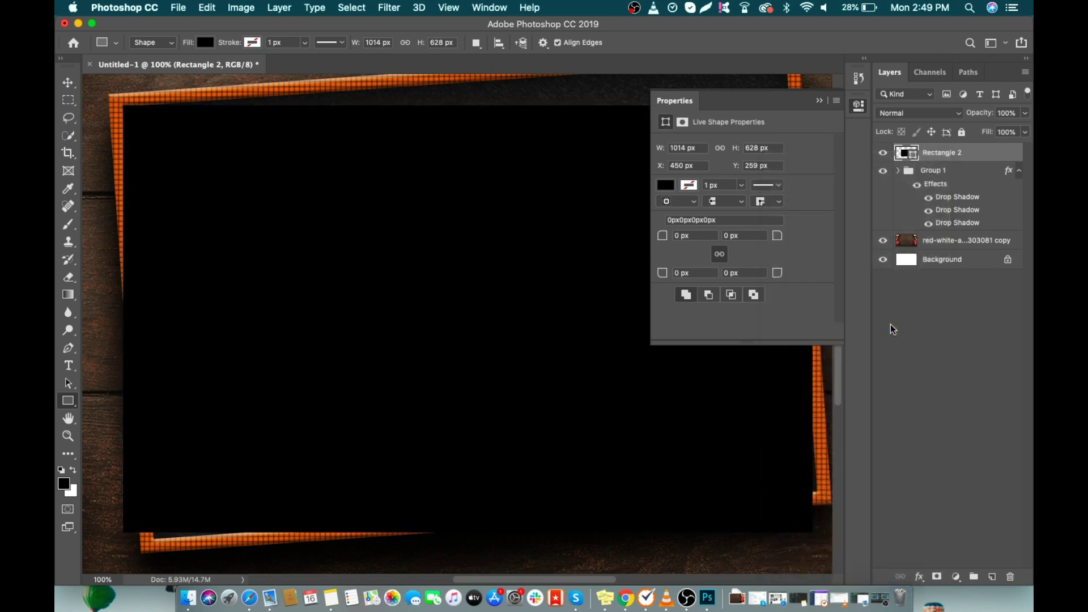
click(819, 102)
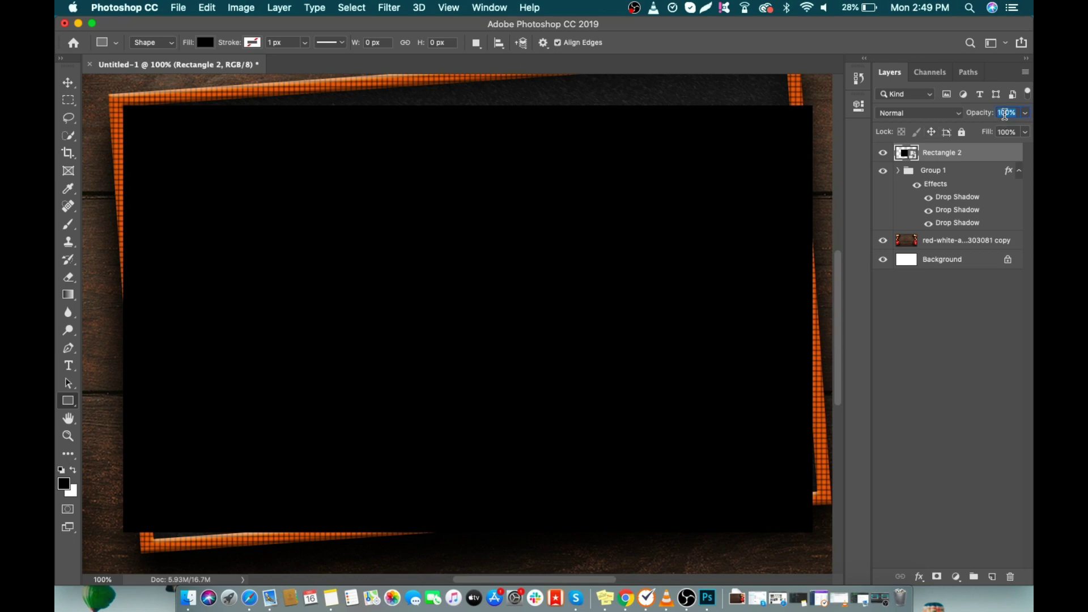
text(70)
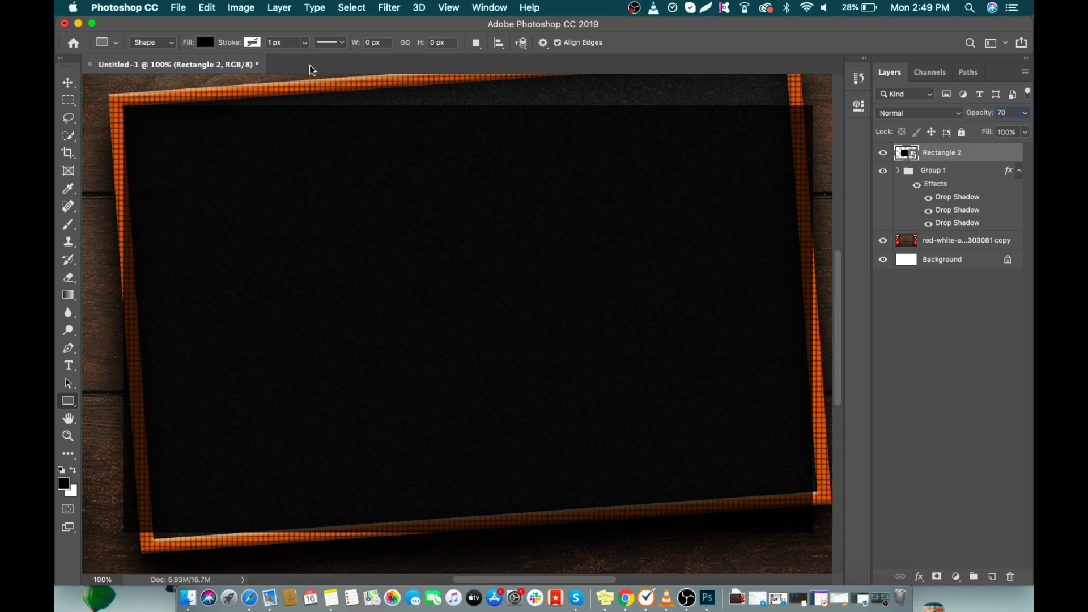
Step: Distort Rectangle 2 so that its upper-right corner meets the inner upper-right corner of the orange frame
click(207, 8)
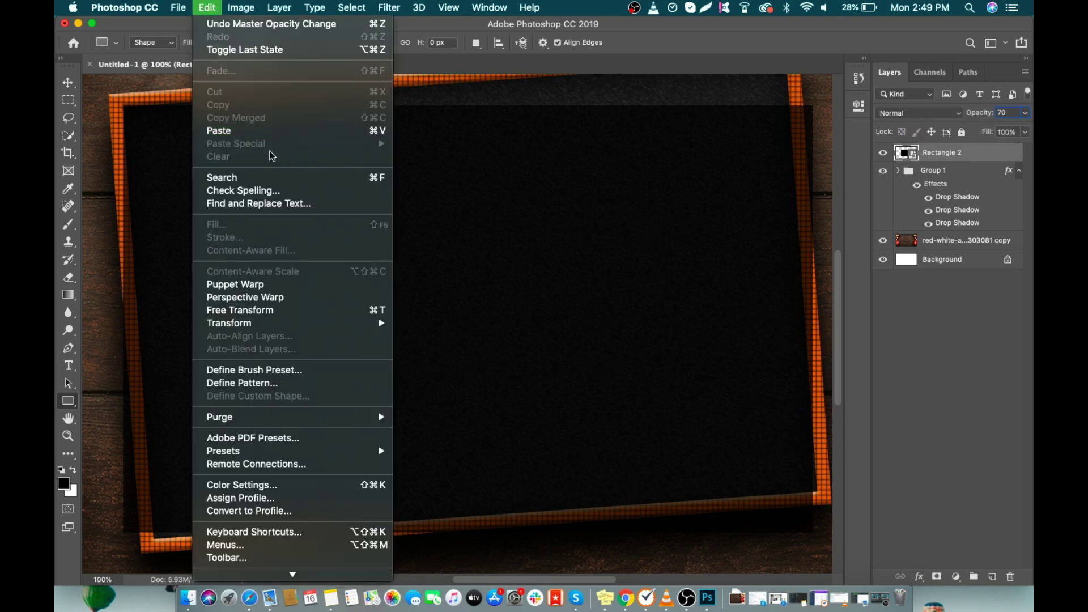
mouse_move(348, 323)
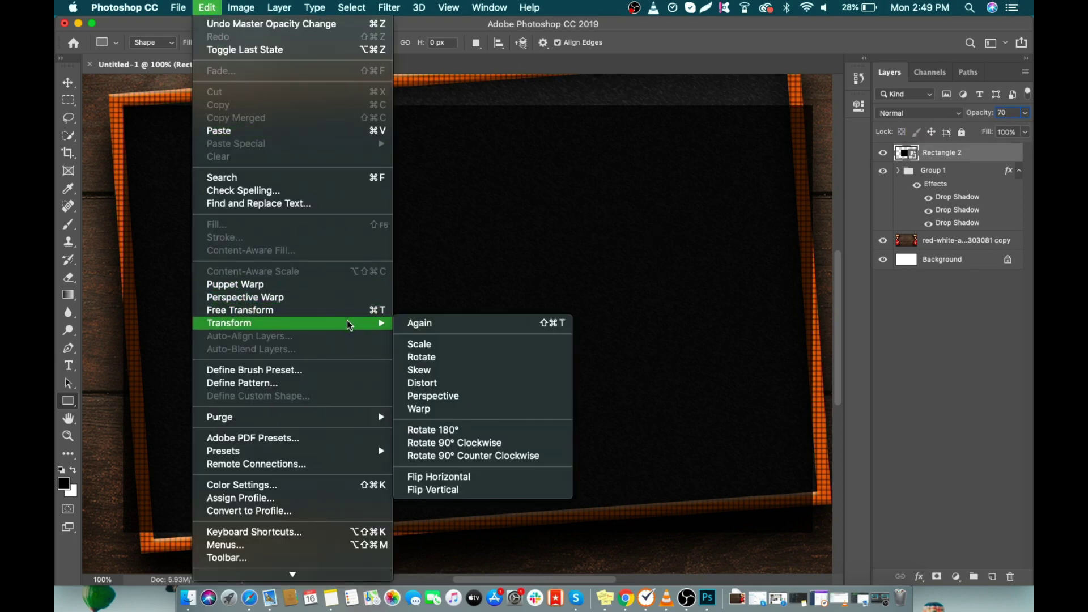
click(470, 385)
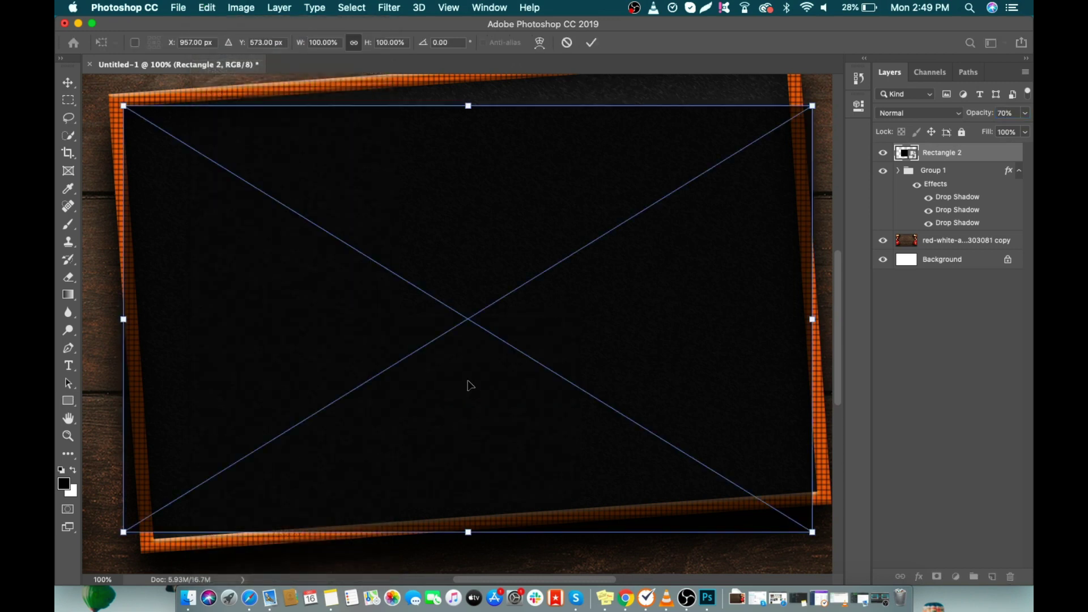
scroll(527, 268, up, 5)
scroll(527, 268, right, 5)
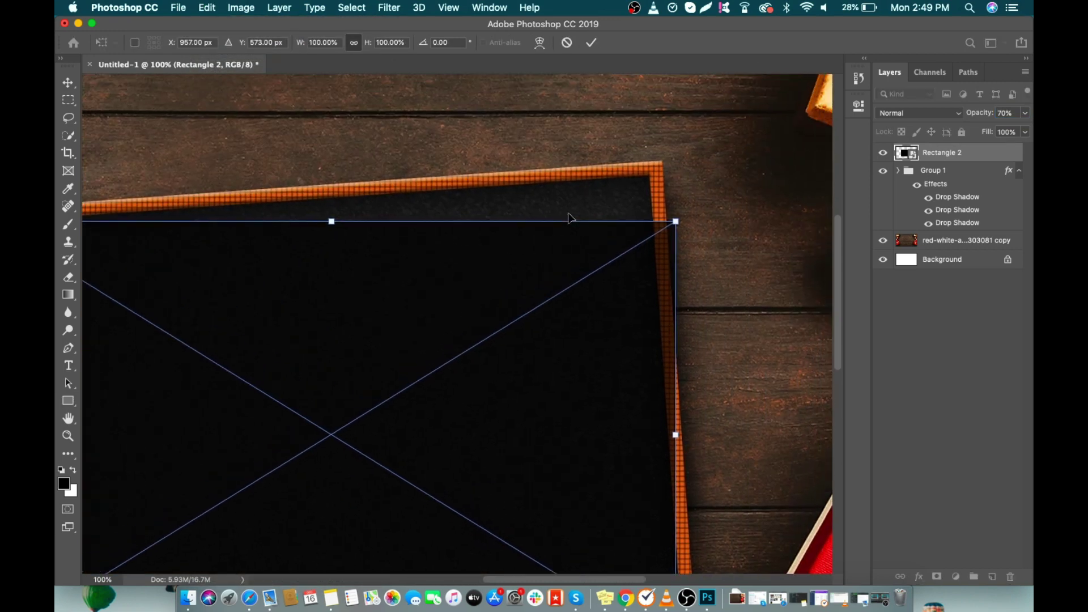
scroll(570, 218, up, 5)
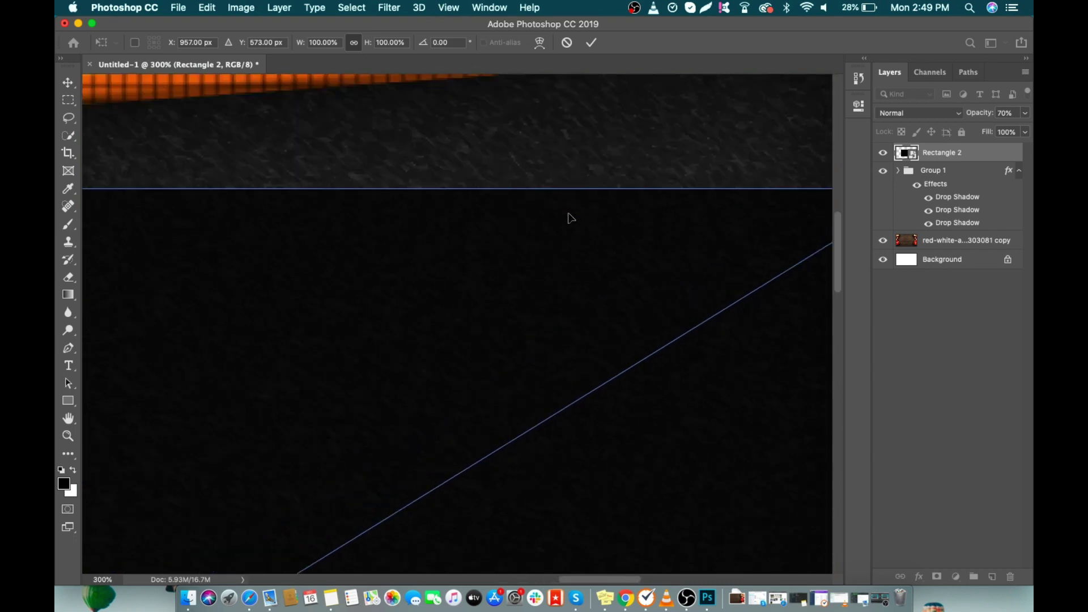
scroll(571, 218, up, 2)
scroll(571, 218, right, 3)
drag(643, 318, 561, 183)
Step: Distort Rectangle 2 so that its lower-right and lower-left corners meet the inner lower corners of the orange frame
scroll(510, 388, down, 10)
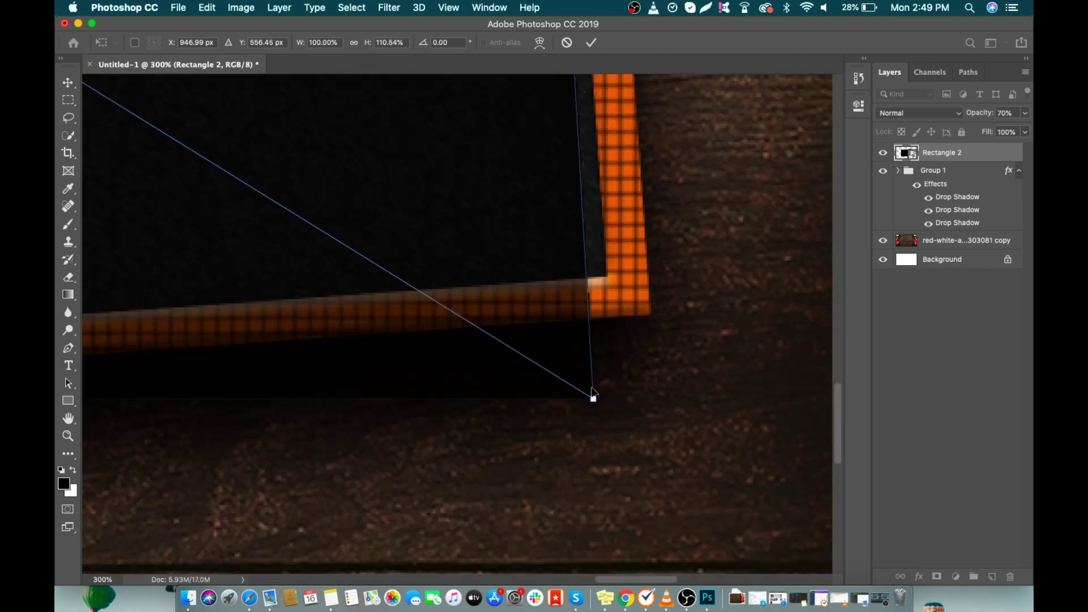
drag(594, 402, 605, 276)
scroll(554, 312, left, 5)
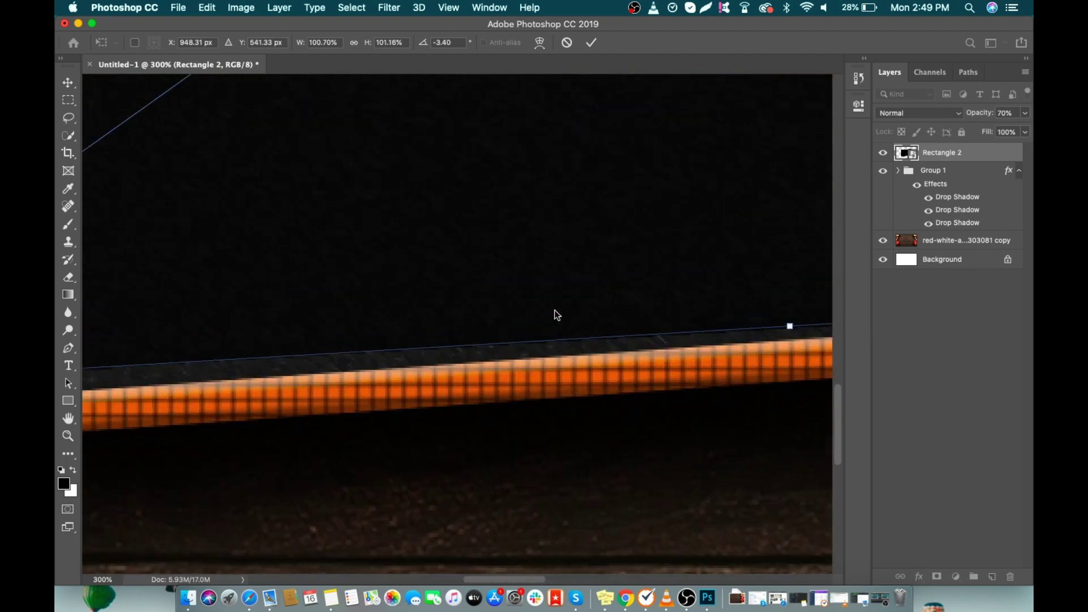
scroll(556, 314, left, 5)
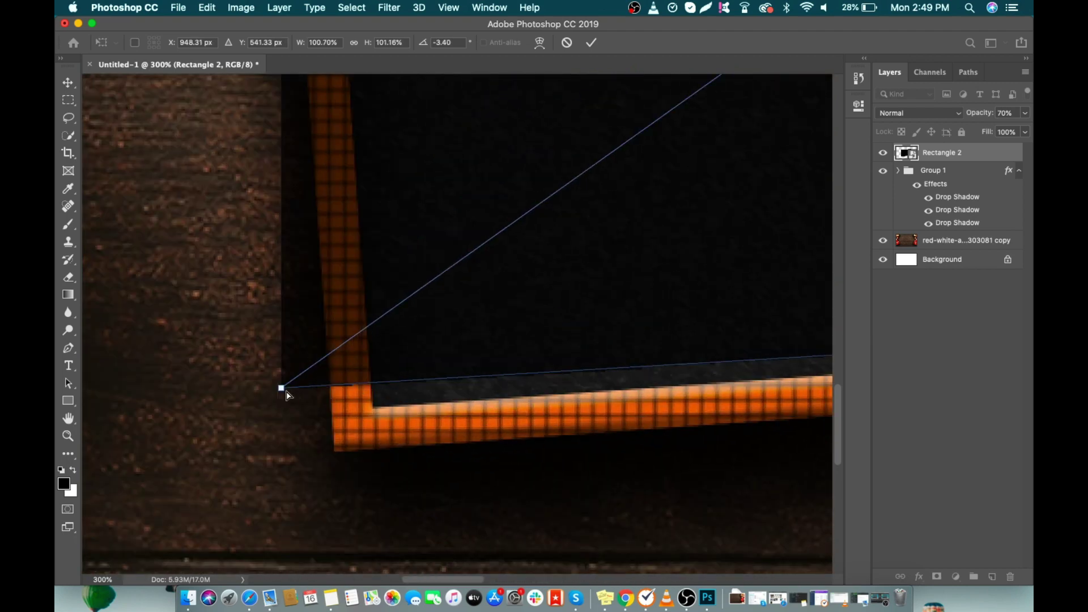
drag(281, 389, 376, 402)
Step: Nudge the upper-left corner of Rectangle 2 onto the frame's inner upper-left corner and apply the transformation
scroll(381, 340, up, 5)
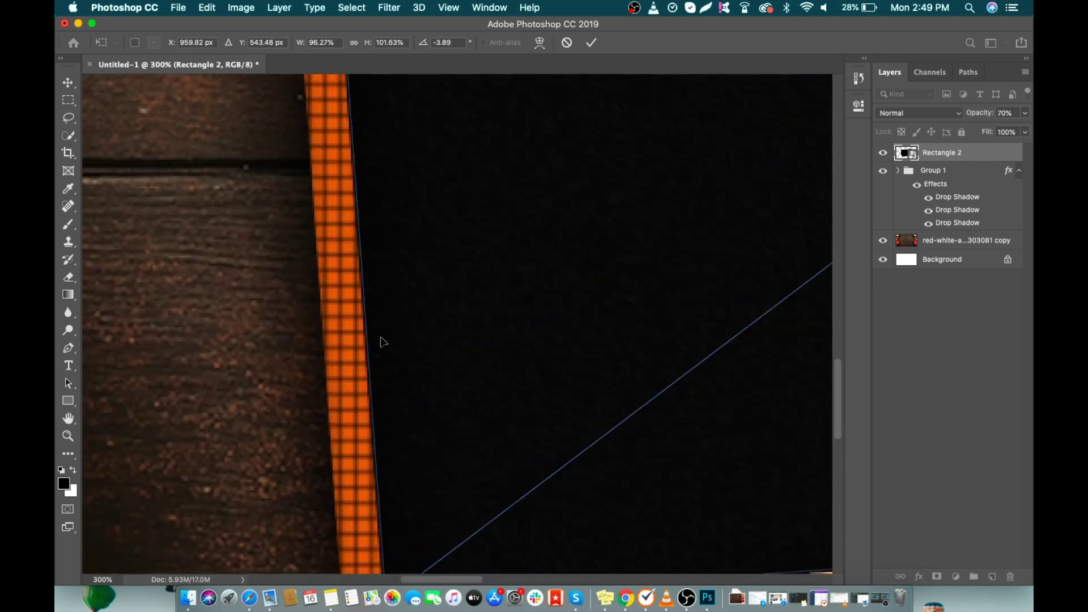
scroll(381, 340, up, 10)
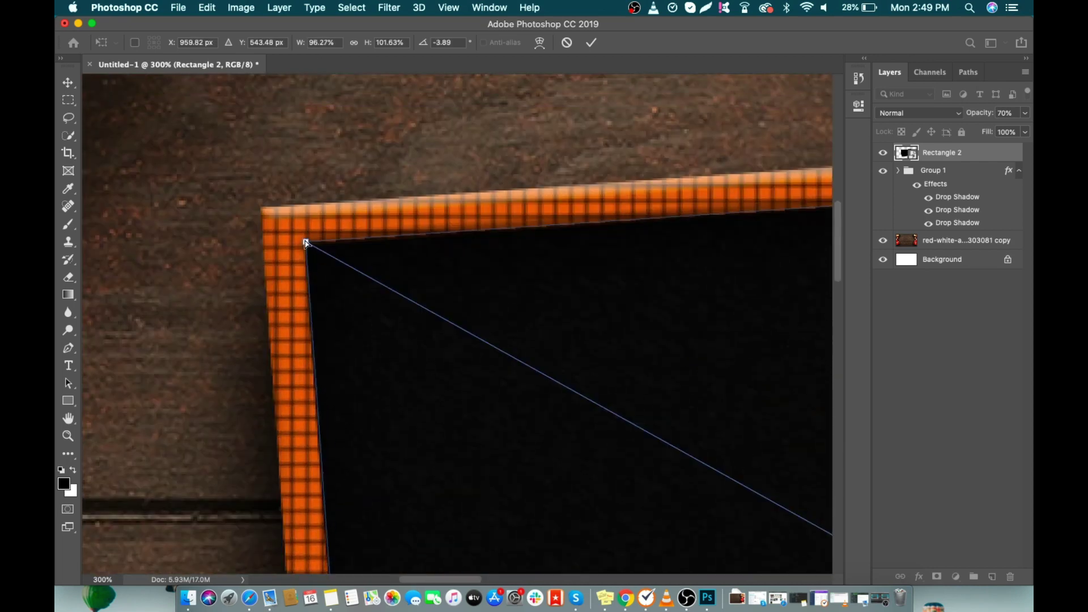
drag(306, 245, 308, 249)
click(591, 42)
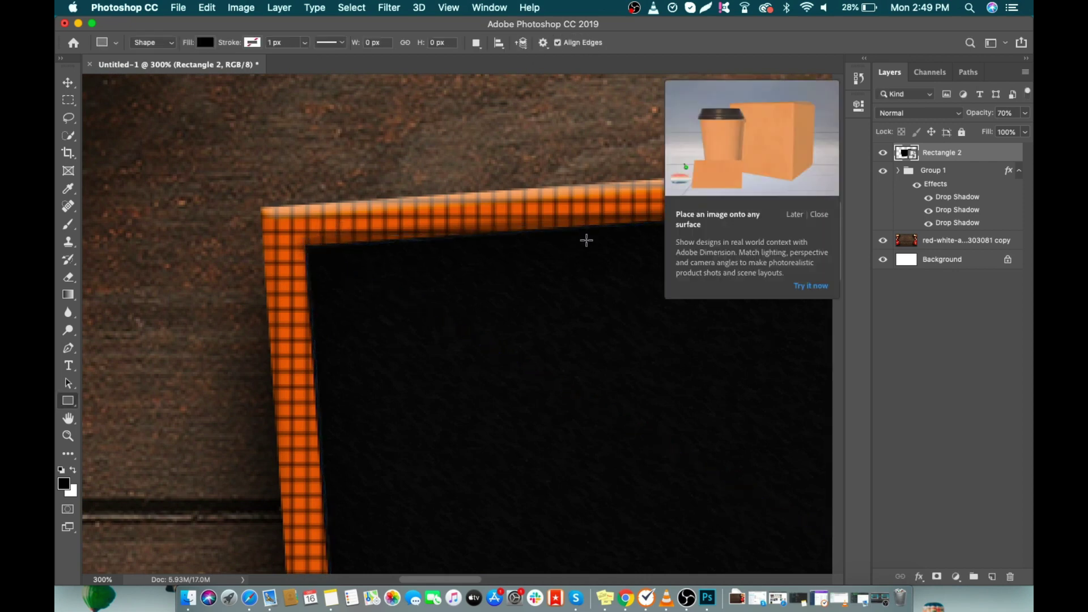
Step: Set the opacity of the Rectangle 2 layer to 100% and dismiss the Adobe Dimension promotion
scroll(587, 240, right, 5)
scroll(587, 240, up, 2)
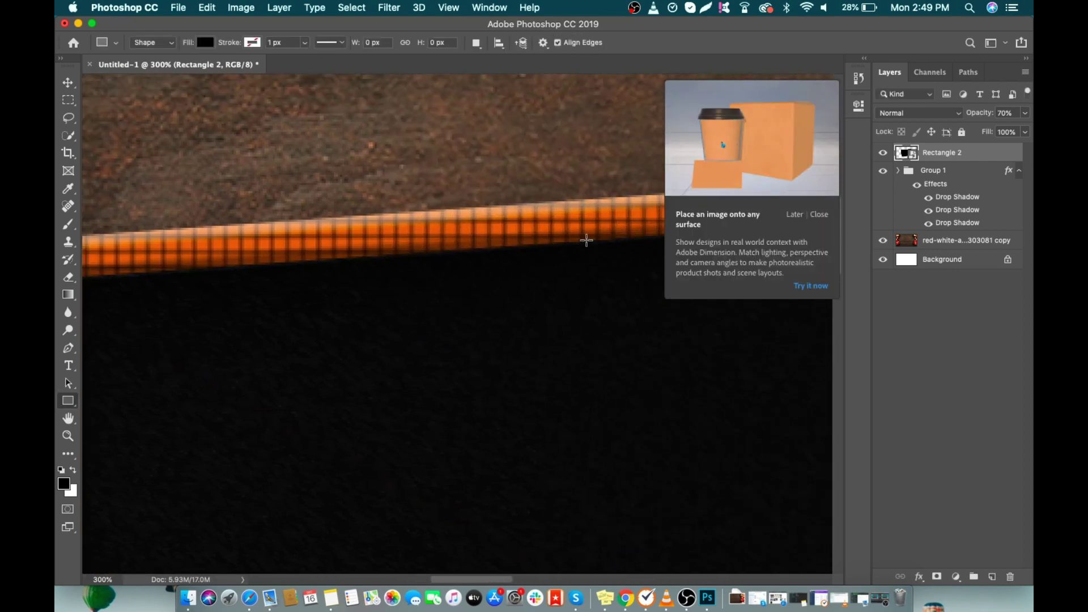
click(1007, 112)
text(100)
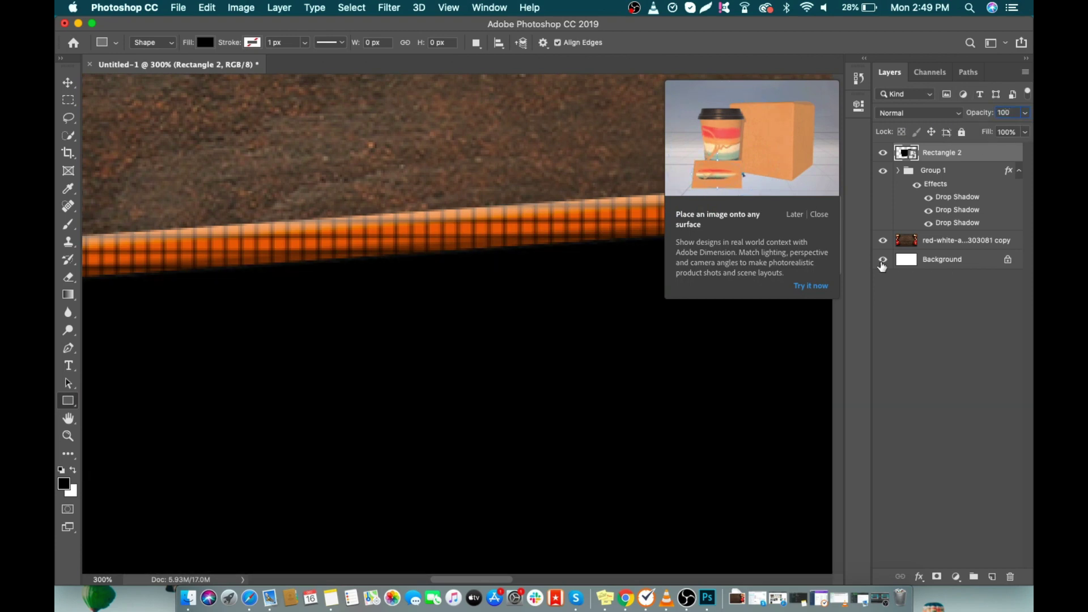
click(796, 214)
key(super+minus)
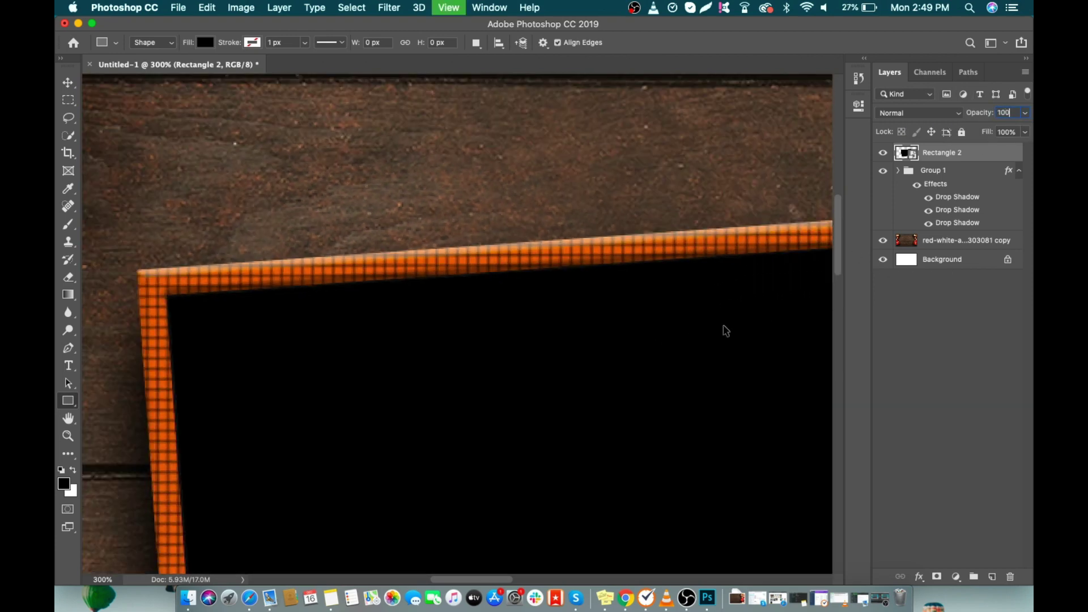
key(super+minus)
click(930, 316)
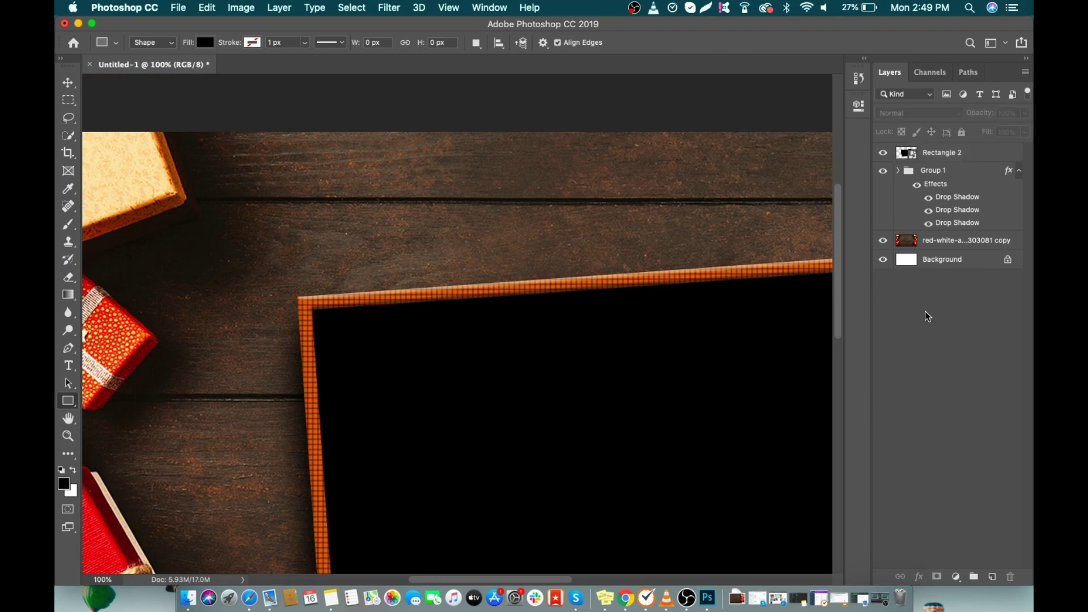
Step: Open the contents of the Rectangle 2 smart object for editing and hide the black rectangle layer inside it
click(949, 153)
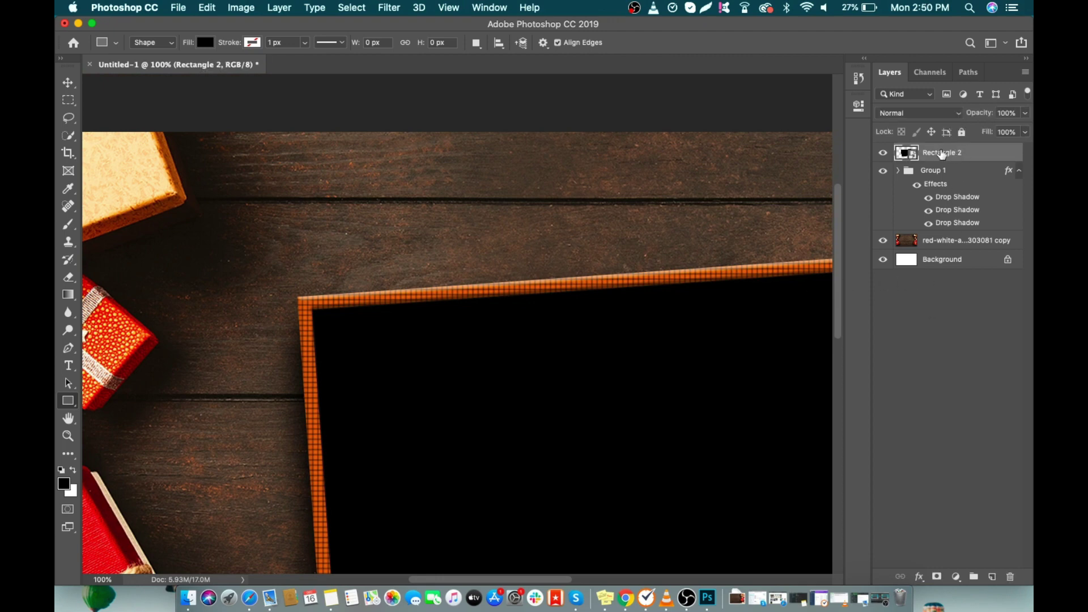
scroll(615, 301, down, 6)
scroll(615, 301, right, 6)
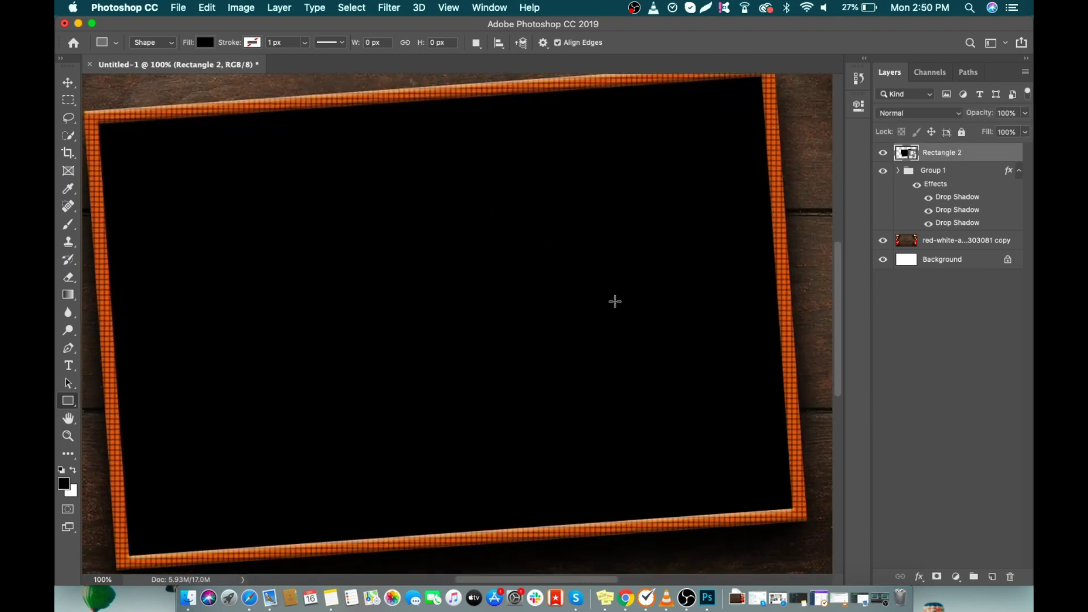
right_click(939, 160)
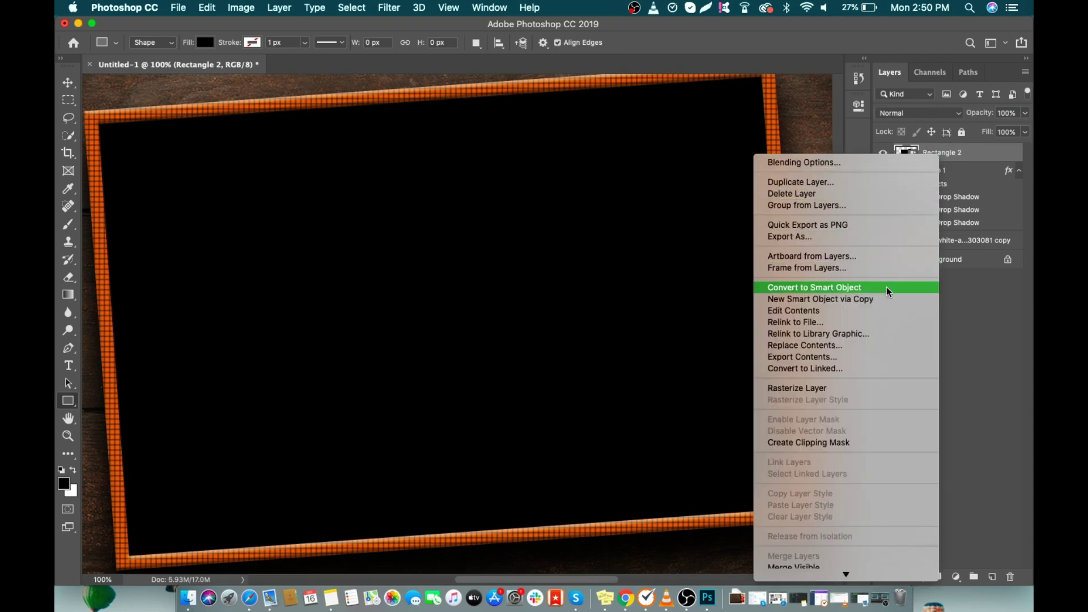
click(890, 317)
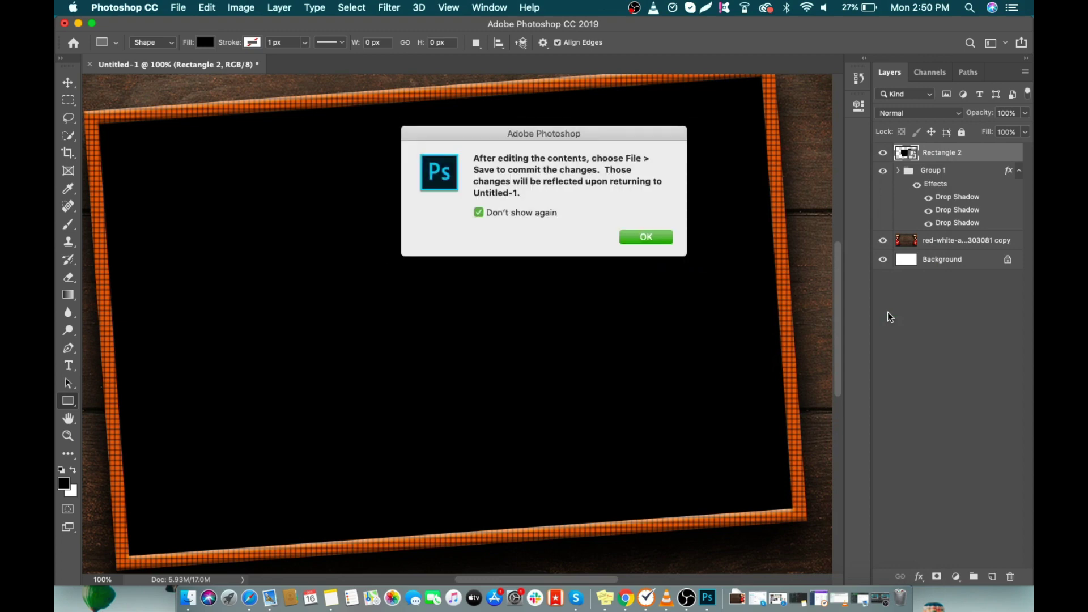
click(639, 241)
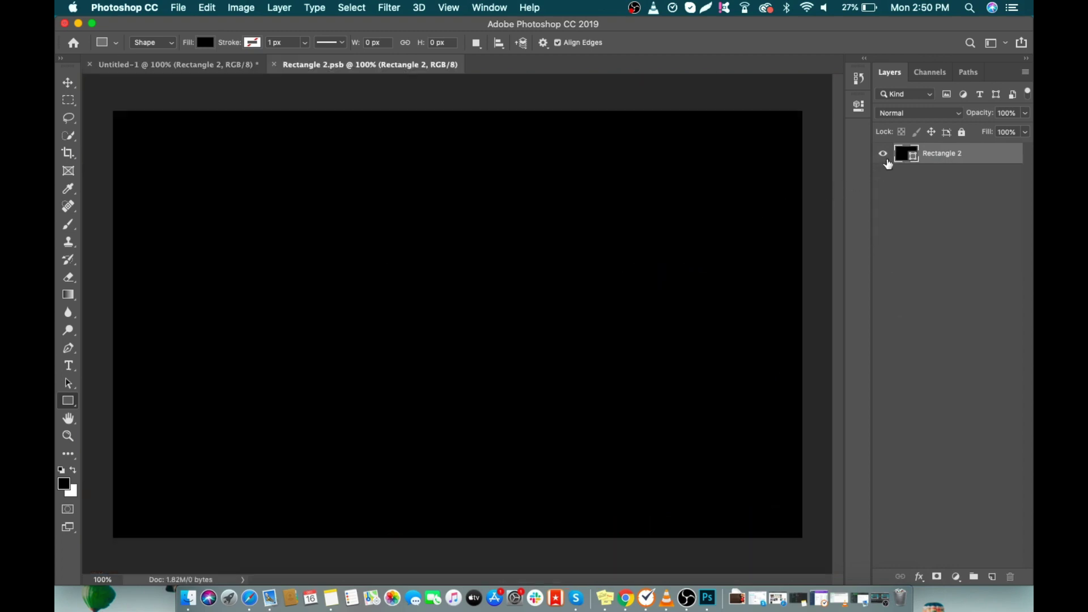
click(883, 153)
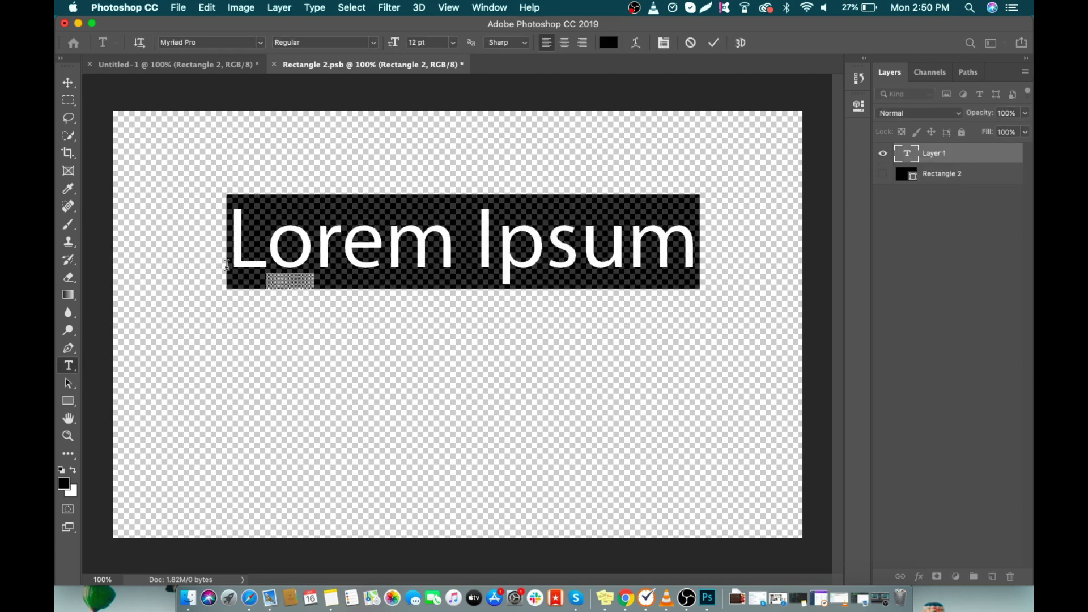
Step: Enter the text "Merry Christmas" on two lines in a new text layer, in black 12 pt Myriad Pro
text(M)
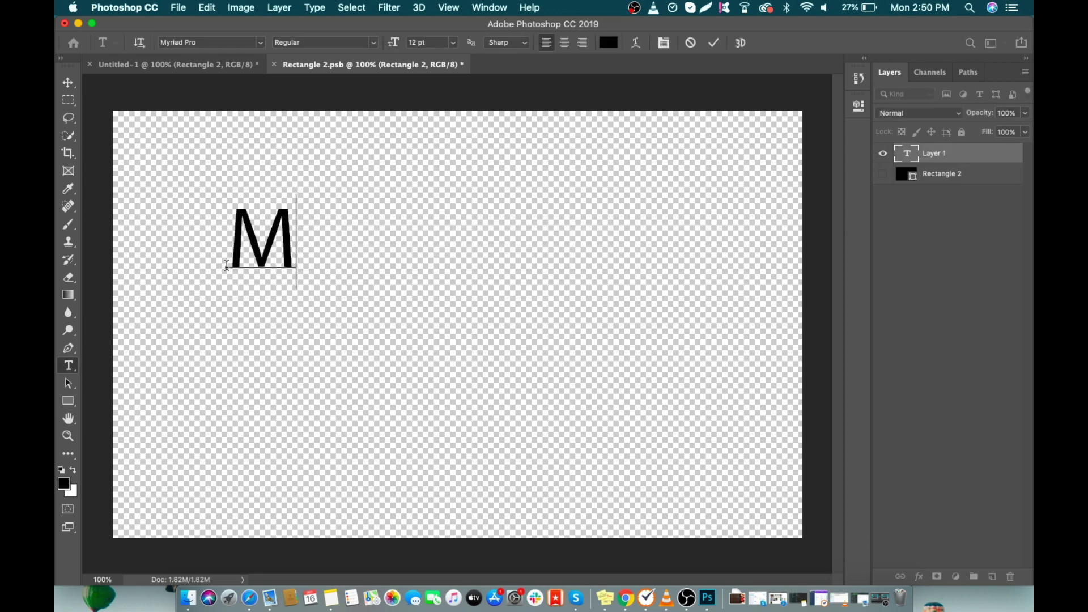
text(erry)
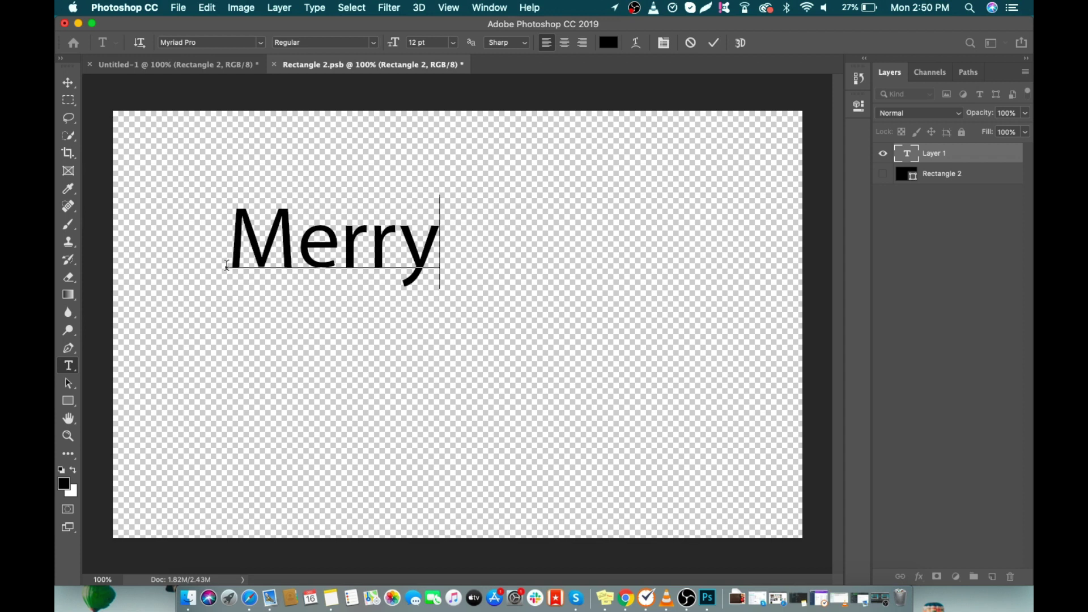
key(Return)
text(Christmas)
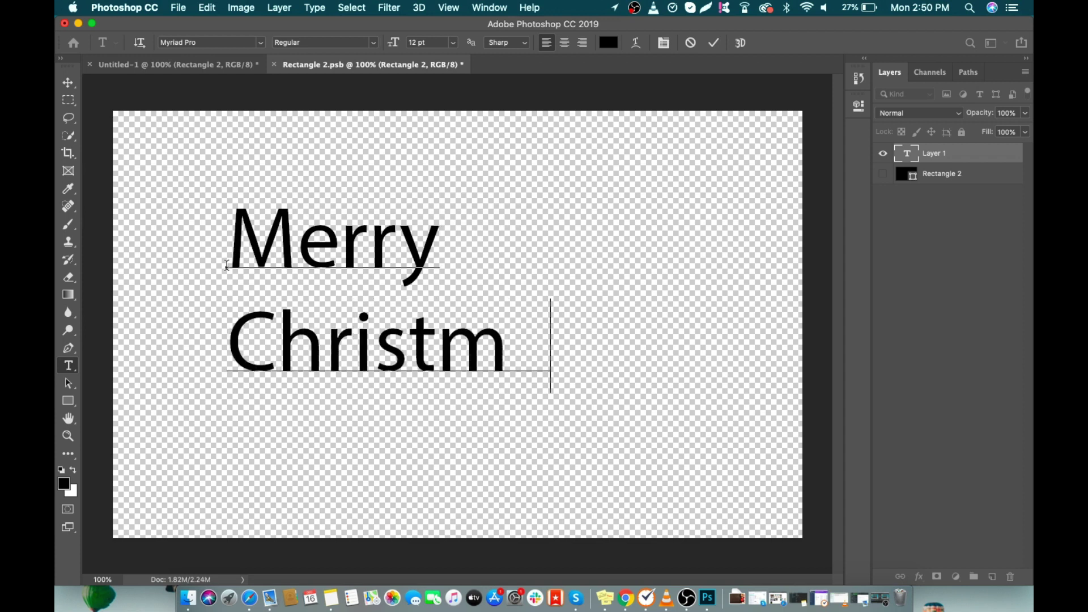
Step: Centre-align both lines of the Merry Christmas text and move the text near the middle of the canvas
click(307, 247)
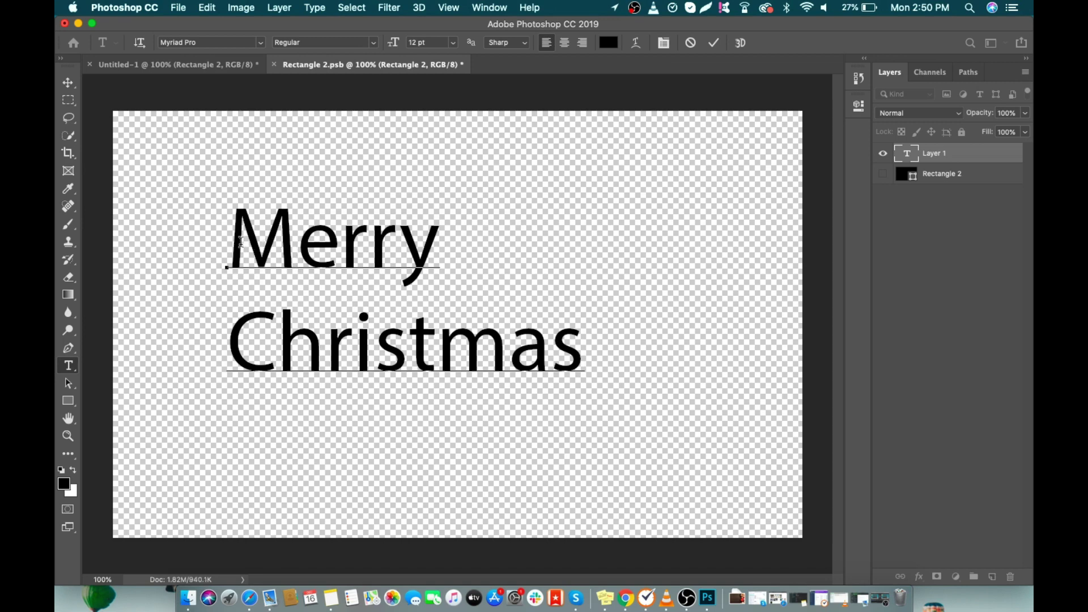
drag(241, 241, 615, 342)
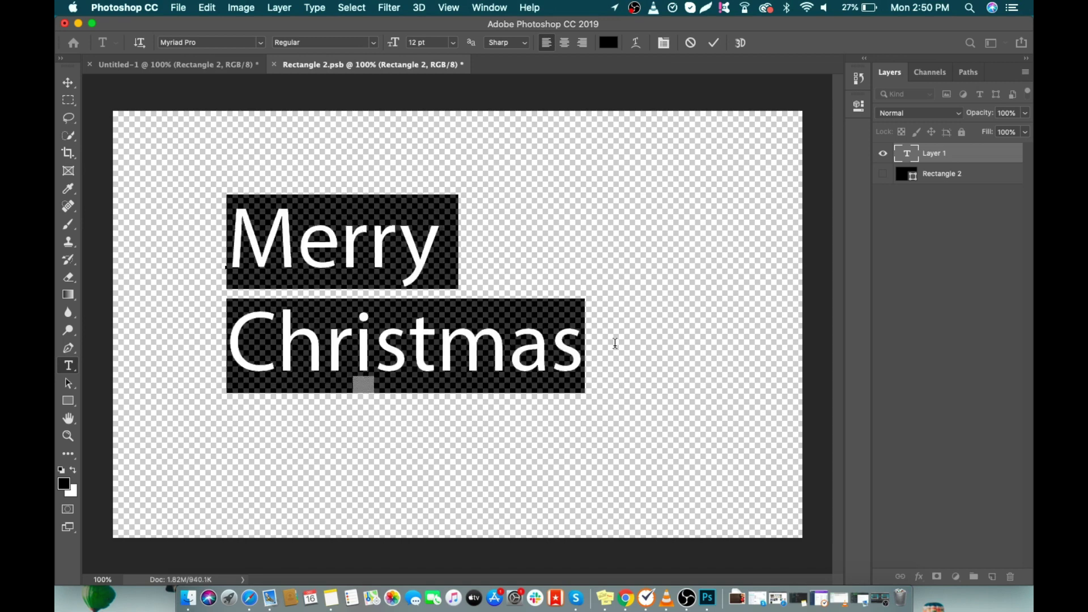
click(564, 43)
click(714, 43)
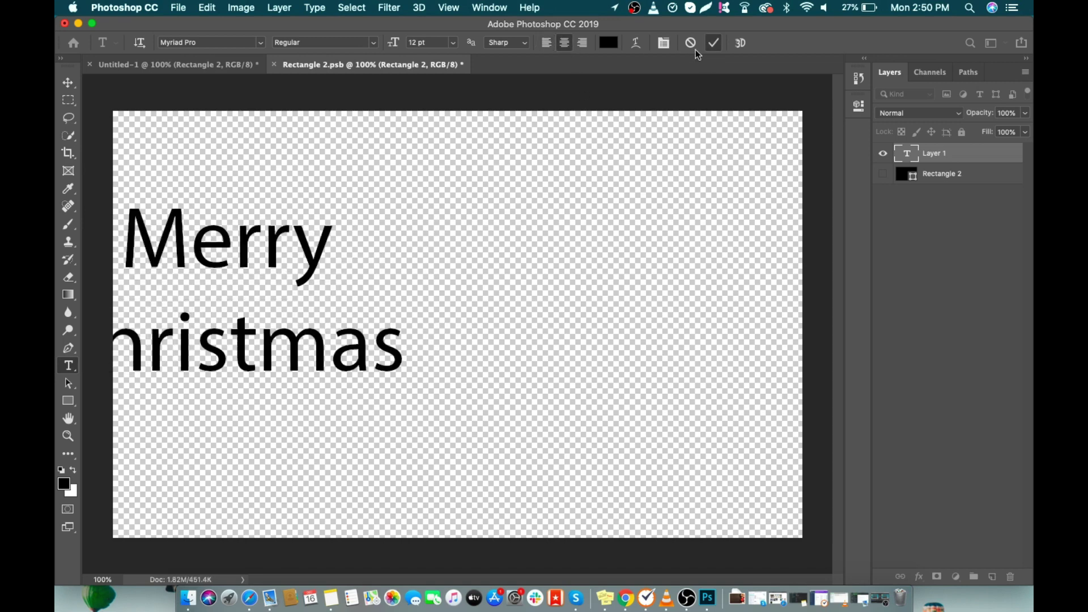
key(v)
drag(305, 247, 510, 265)
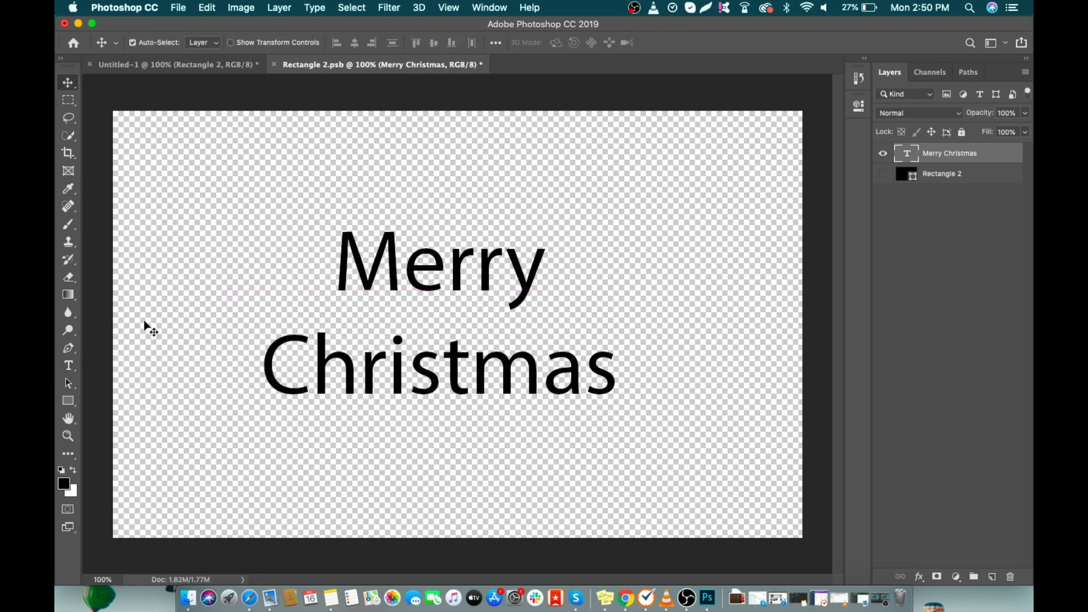
Step: Change the font of the Merry Christmas text to Steadfast Alt
key(t)
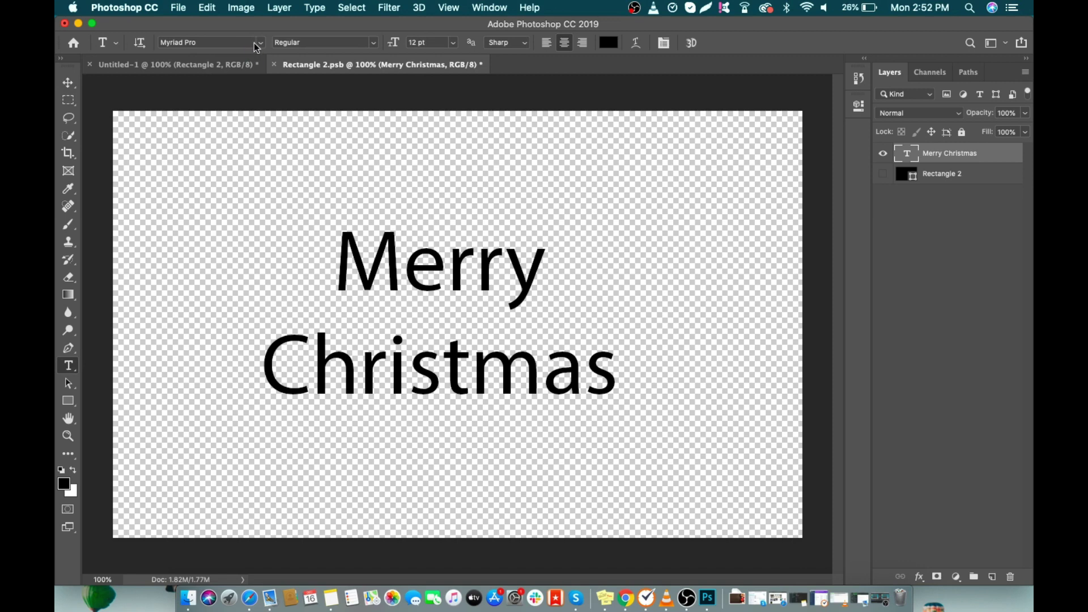
click(249, 43)
text(steae)
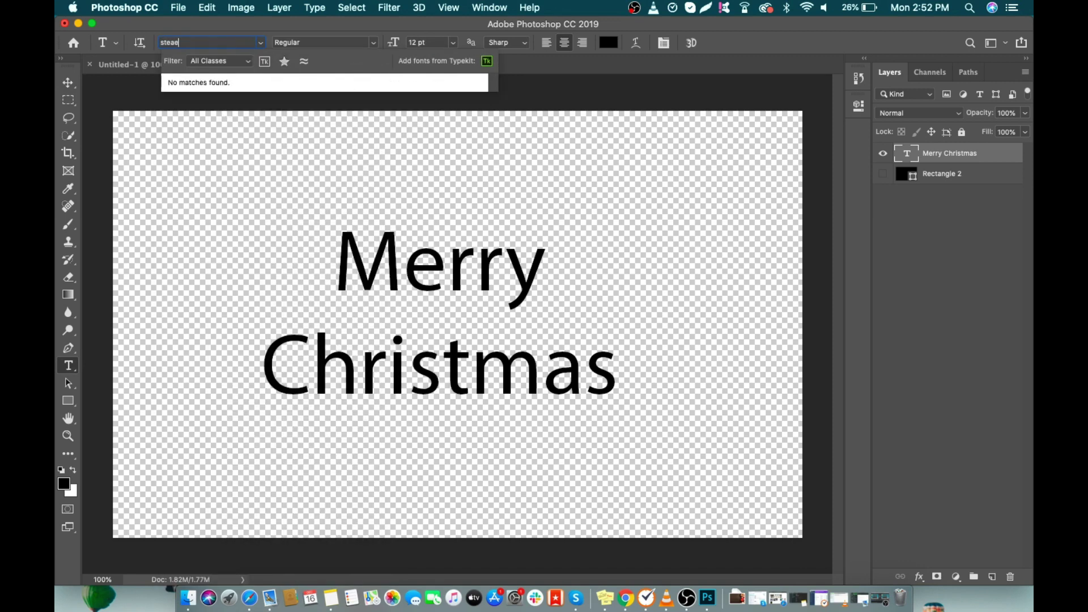
key(BackSpace)
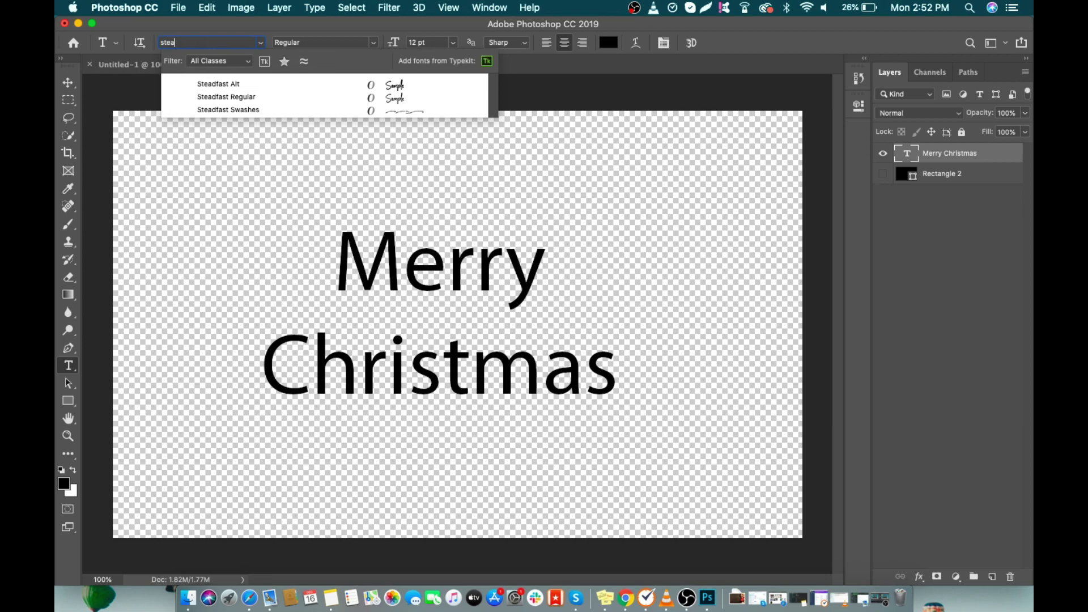
click(287, 83)
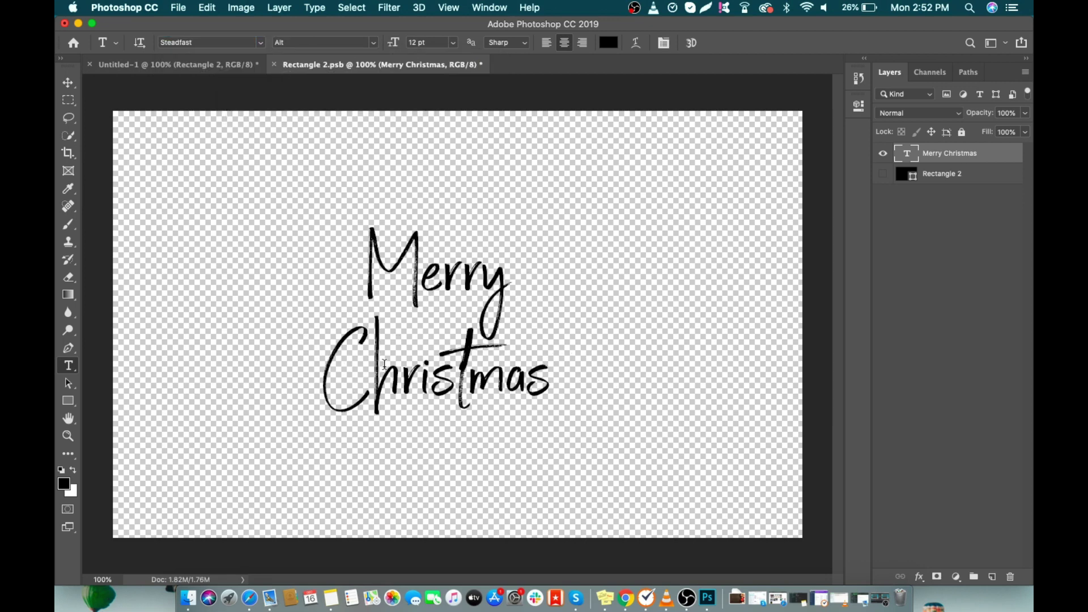
Step: Scale the Merry Christmas text up proportionally to about 162% and apply the transformation
key(super+t)
drag(553, 209, 643, 151)
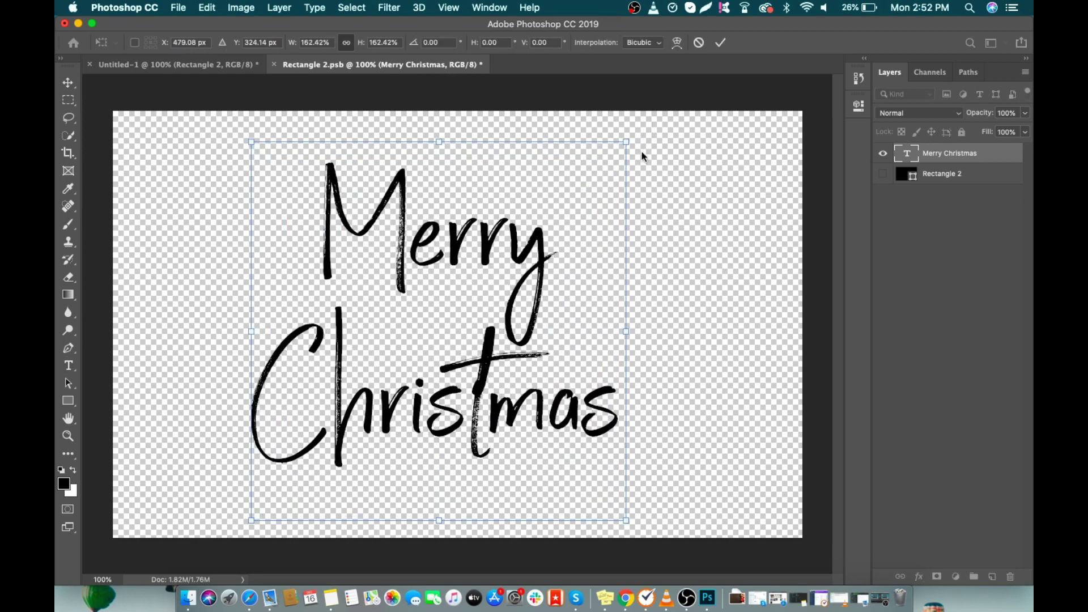
click(726, 40)
Step: Set the colour of the Merry Christmas text to yellow fcdb00
click(605, 43)
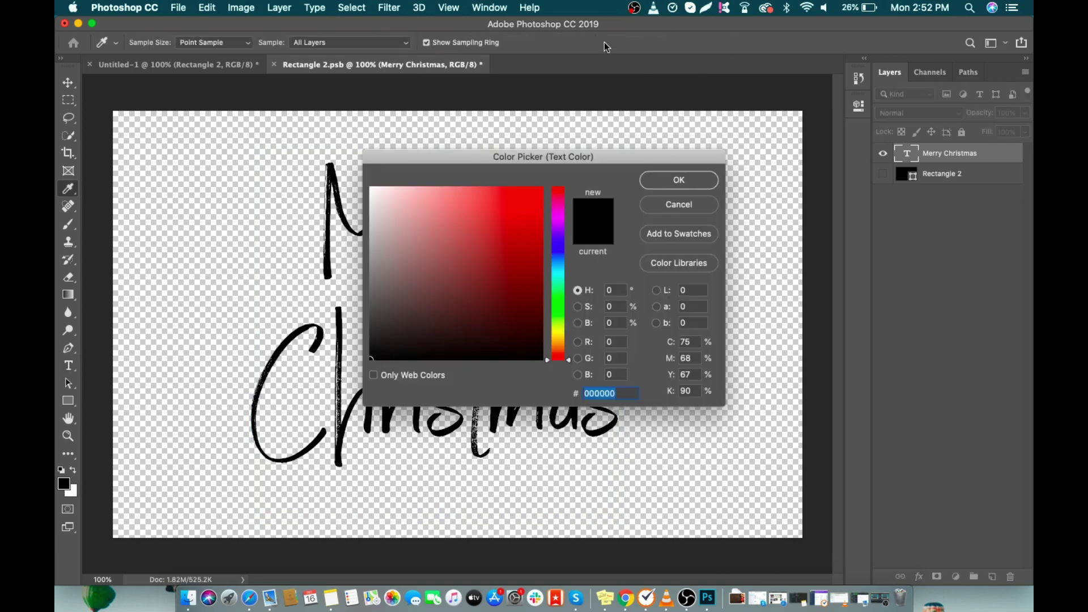
drag(593, 160, 786, 136)
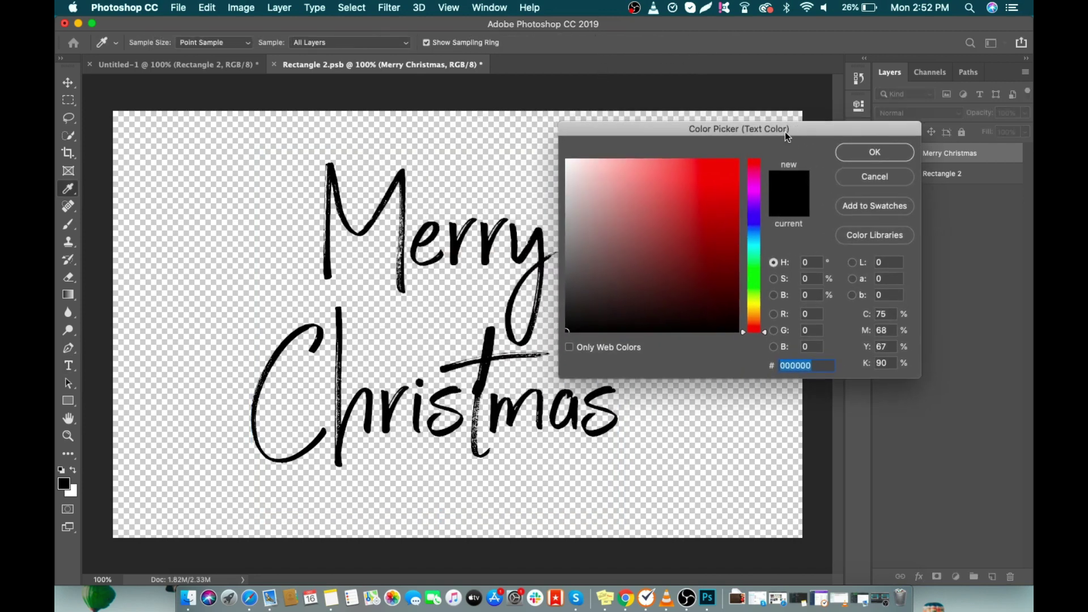
click(757, 312)
drag(758, 315, 758, 306)
click(721, 171)
drag(721, 170, 740, 160)
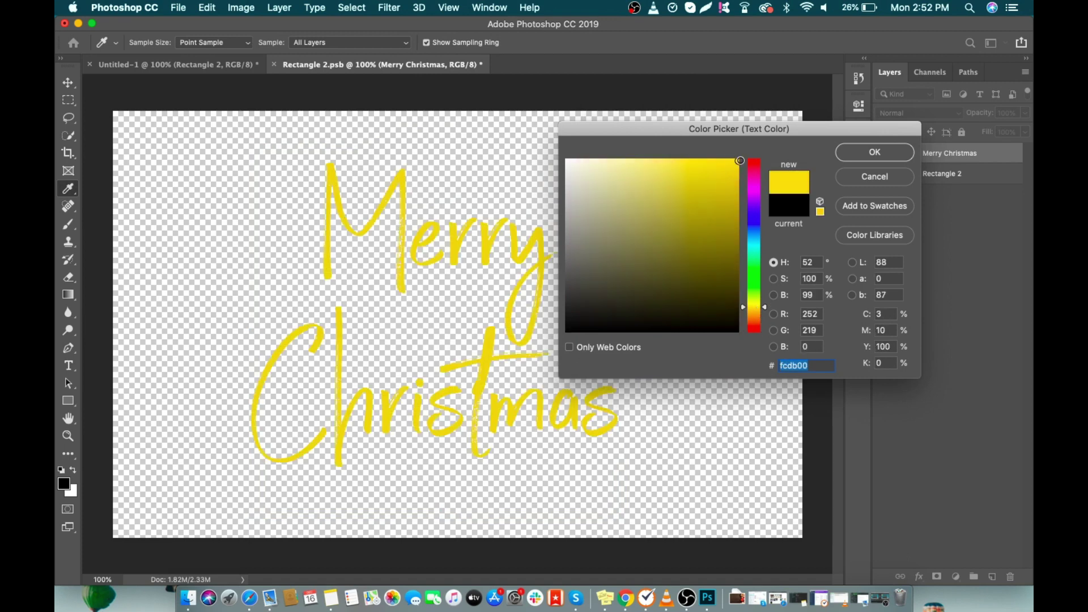
click(849, 154)
Step: Save the smart object contents and return to the Untitled-1 composition to view the lettering on the card
click(179, 7)
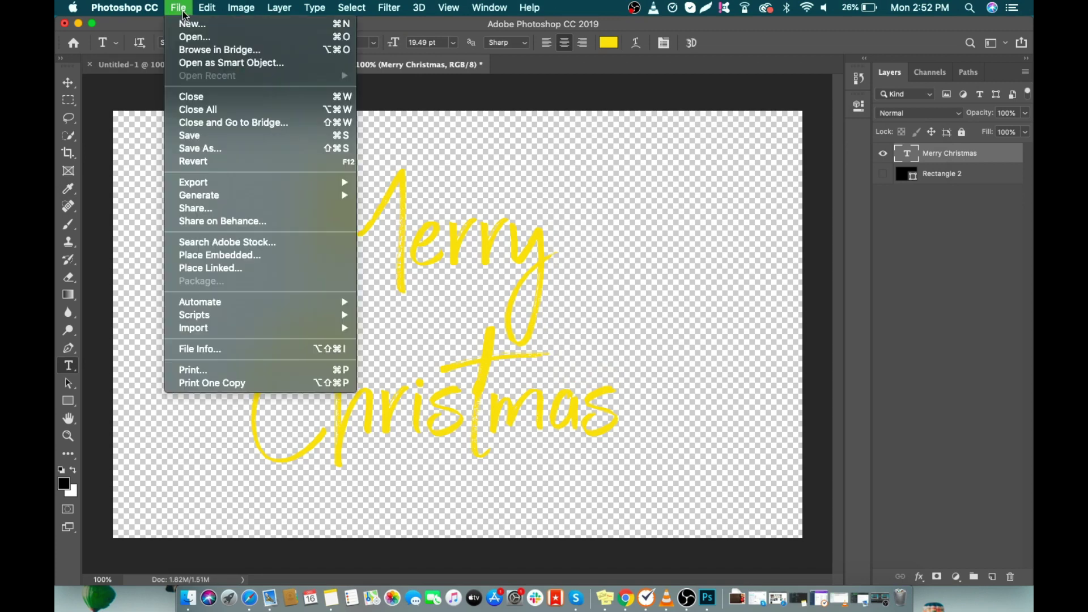
click(231, 137)
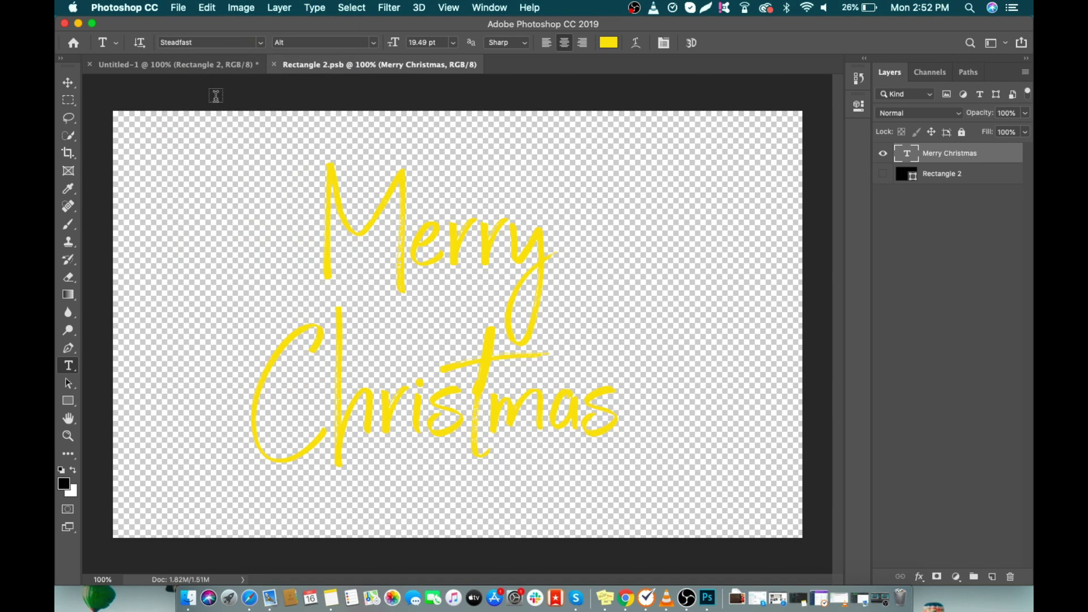
click(217, 65)
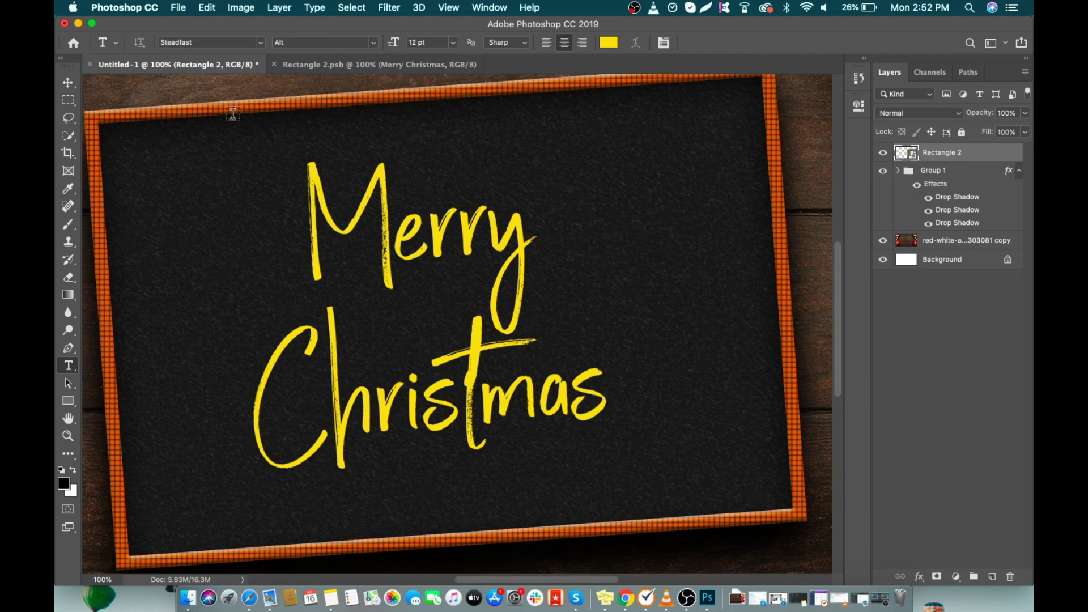
key(super+equal)
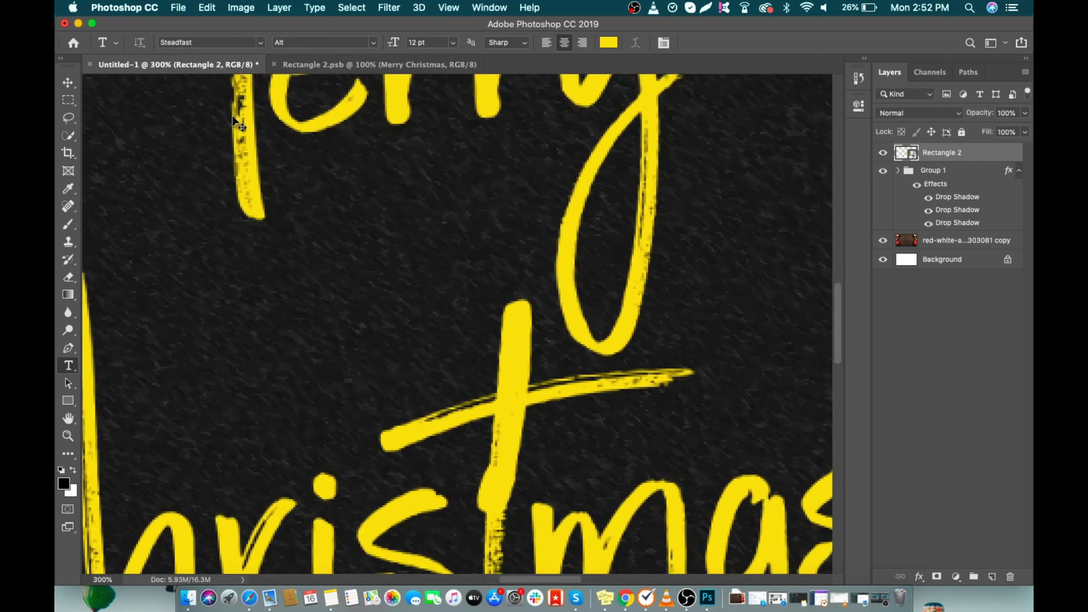
Step: Apply an Add Noise filter to the Rectangle 2 lettering with a 40% amount, Uniform distribution and Monochromatic enabled
key(super+minus)
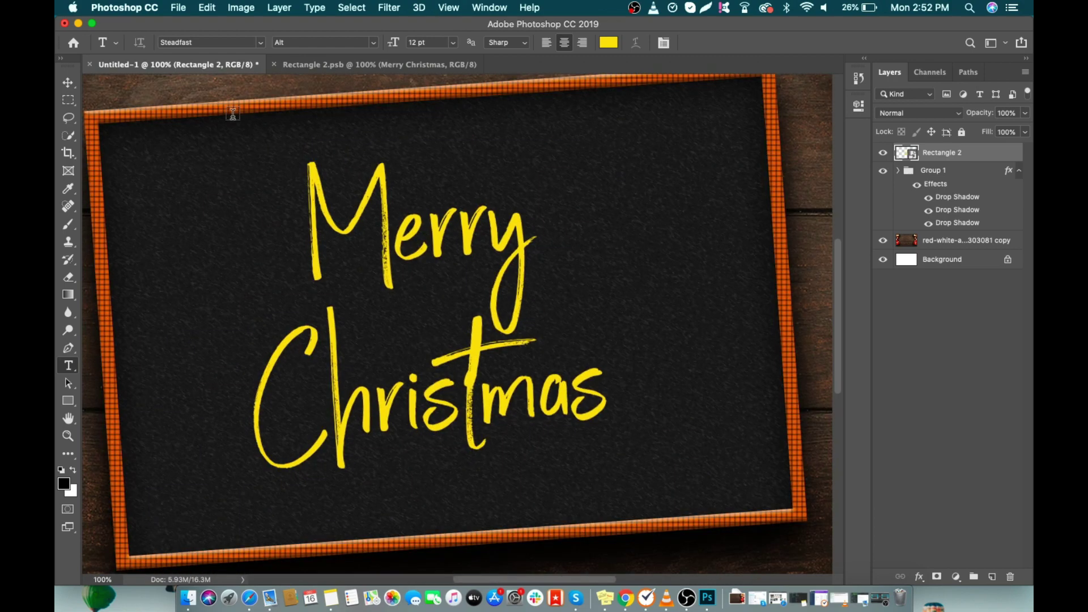
click(389, 8)
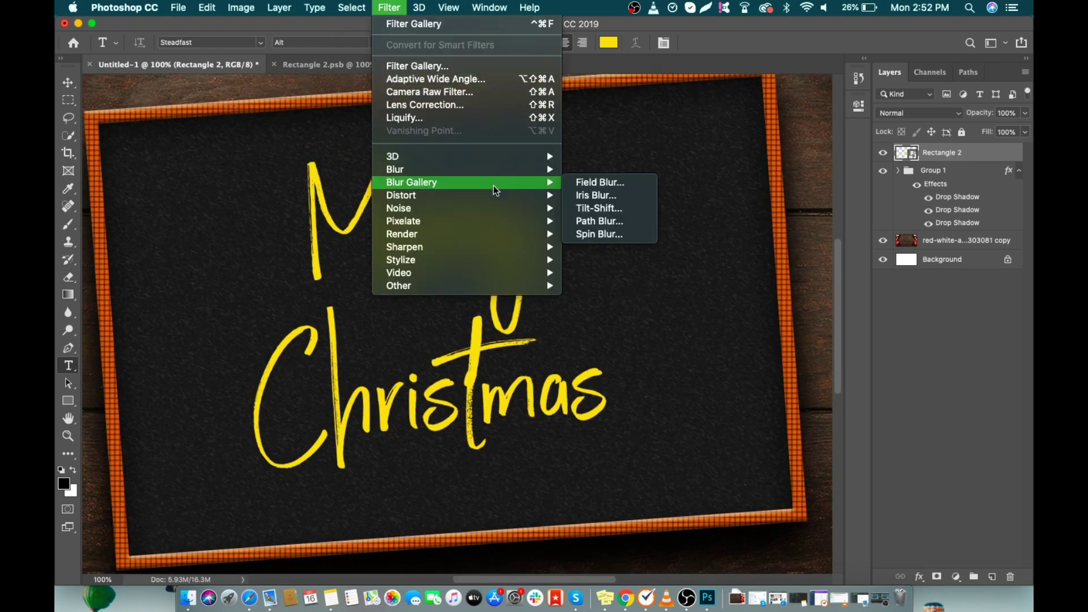
mouse_move(502, 205)
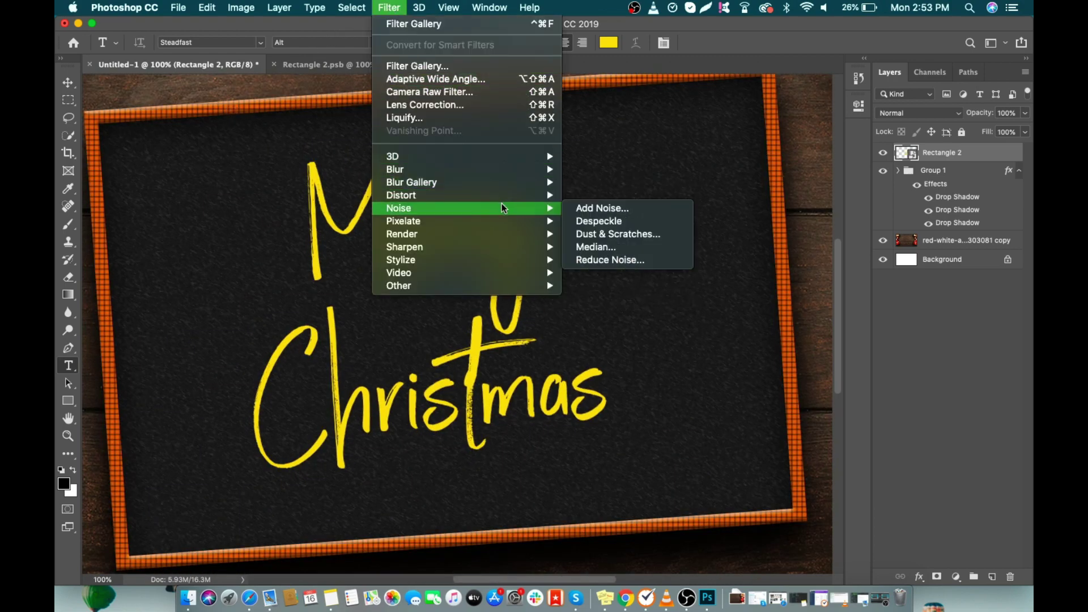
click(577, 207)
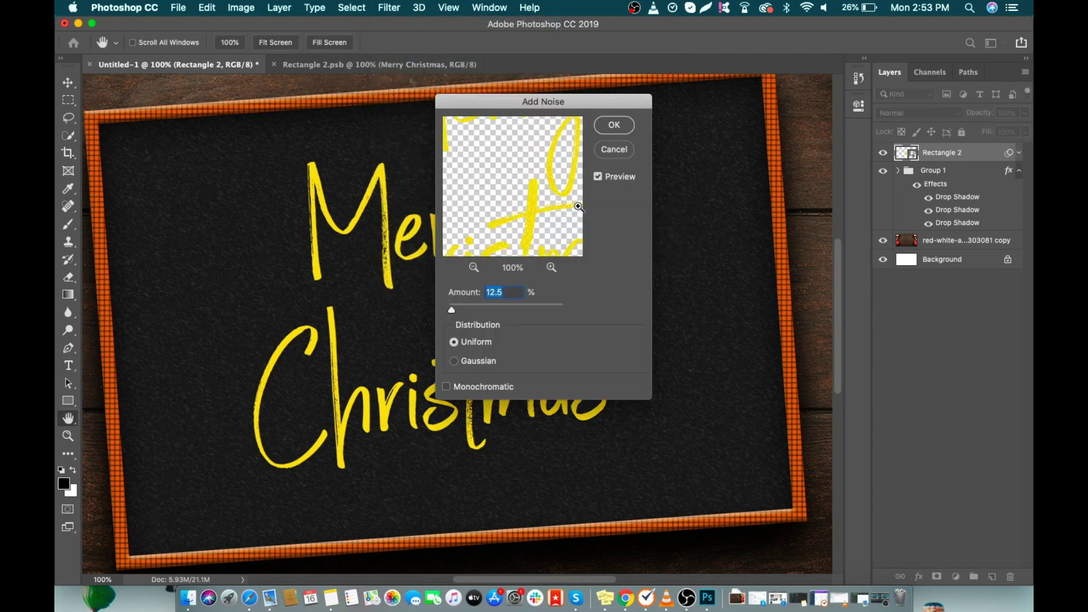
key(super+equal)
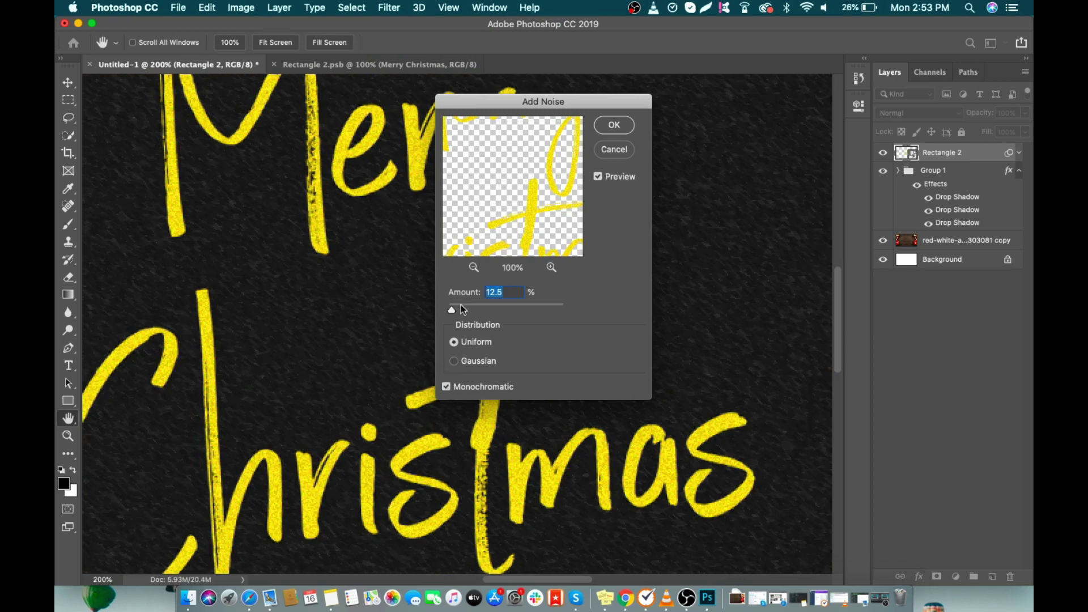
drag(451, 307, 465, 308)
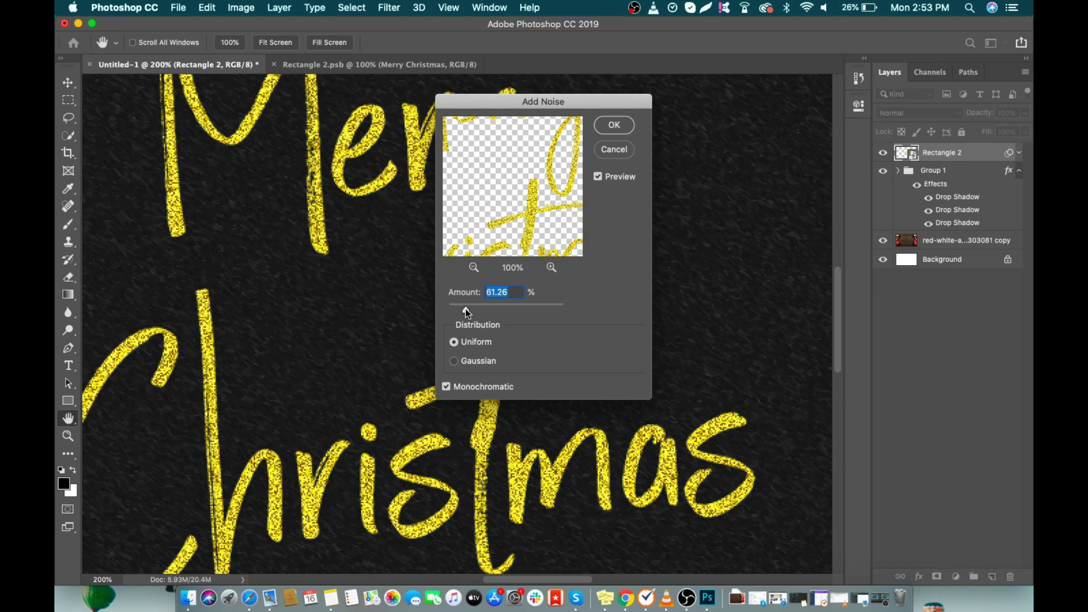
text(40)
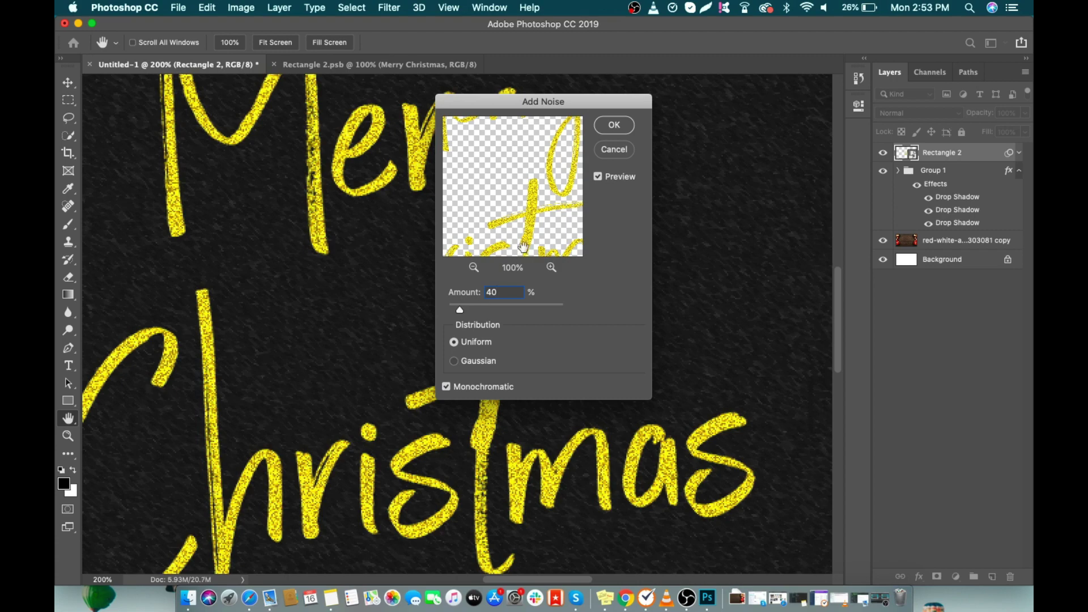
click(614, 125)
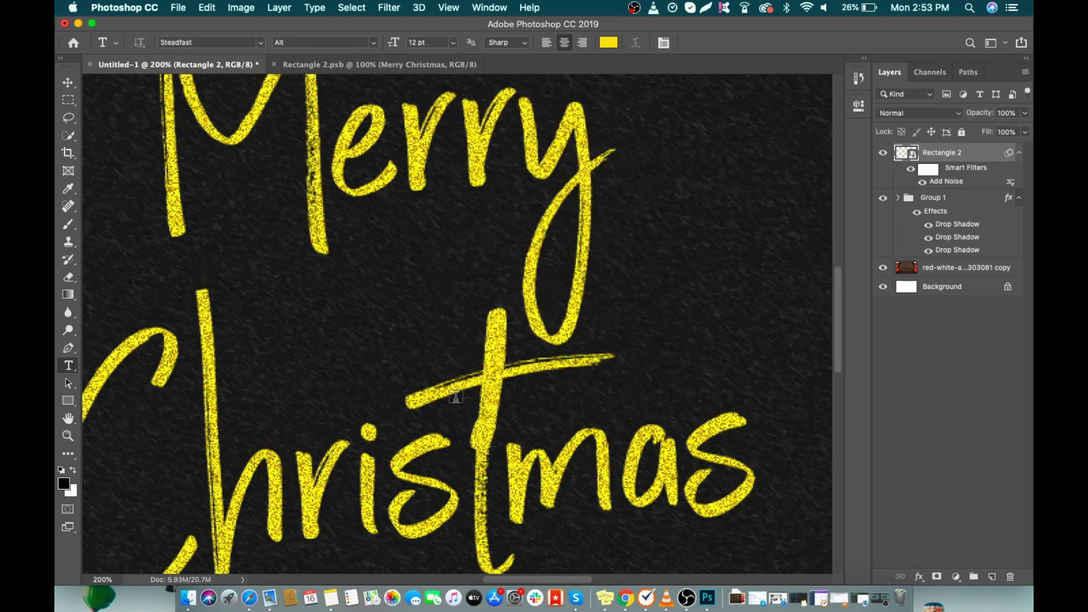
key(super+minus)
key(super+minus)
key(super+minus)
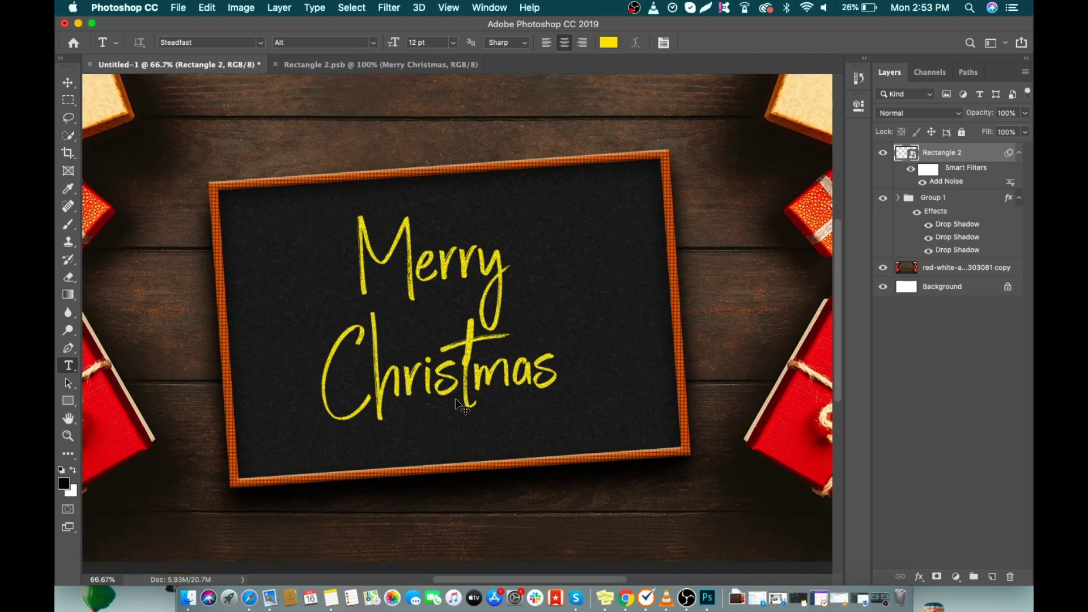